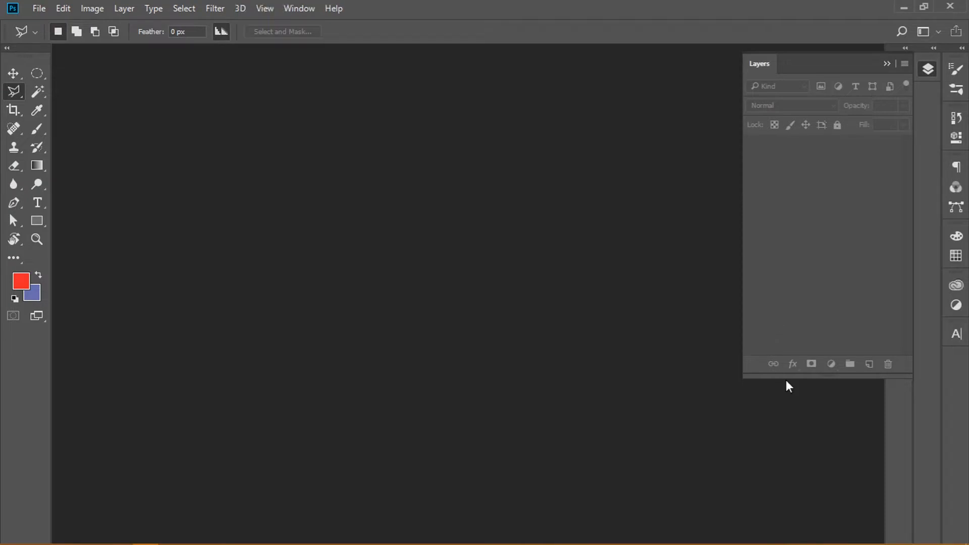
{"action": "left_click", "coordinate": [40, 9]}
{"action": "key", "text": "ctrl+o"}
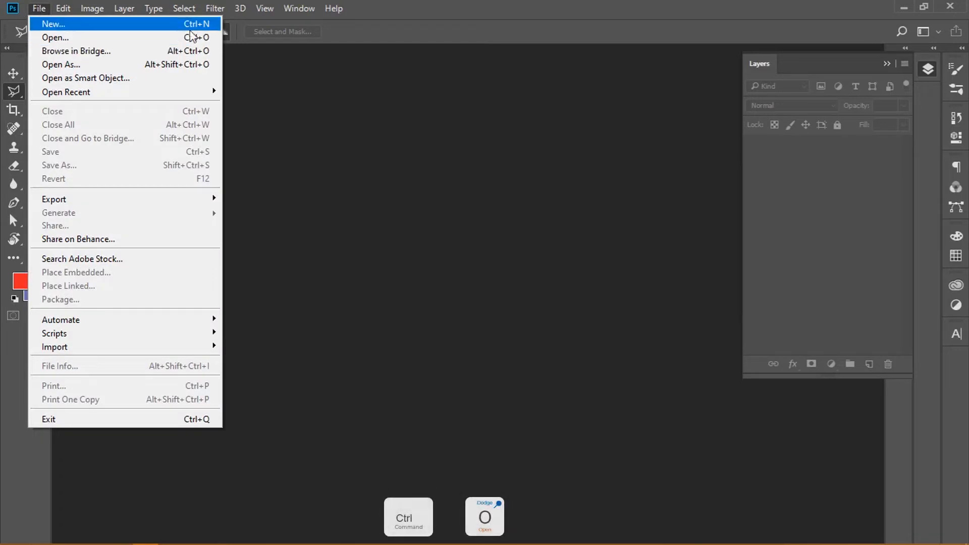
{"action": "left_click", "coordinate": [69, 38]}
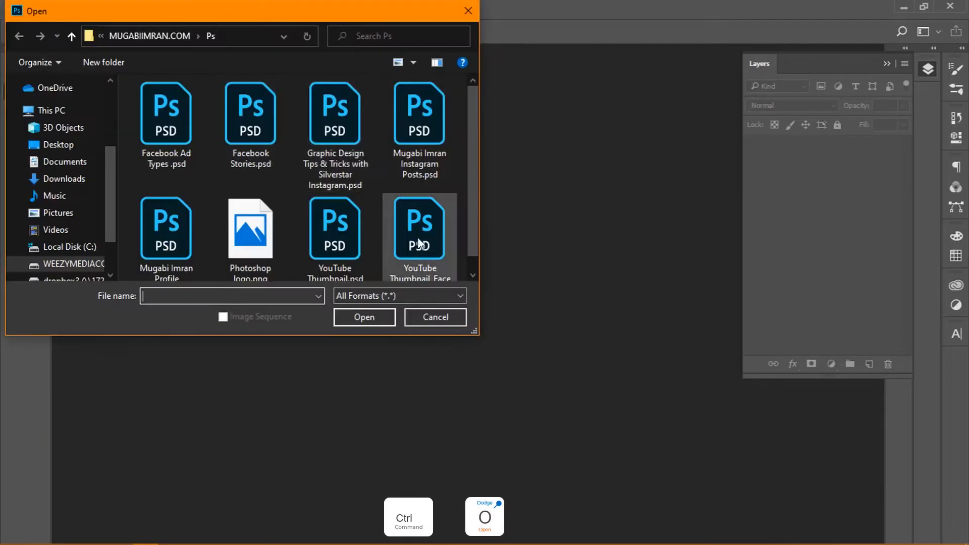
{"action": "left_click", "coordinate": [84, 218]}
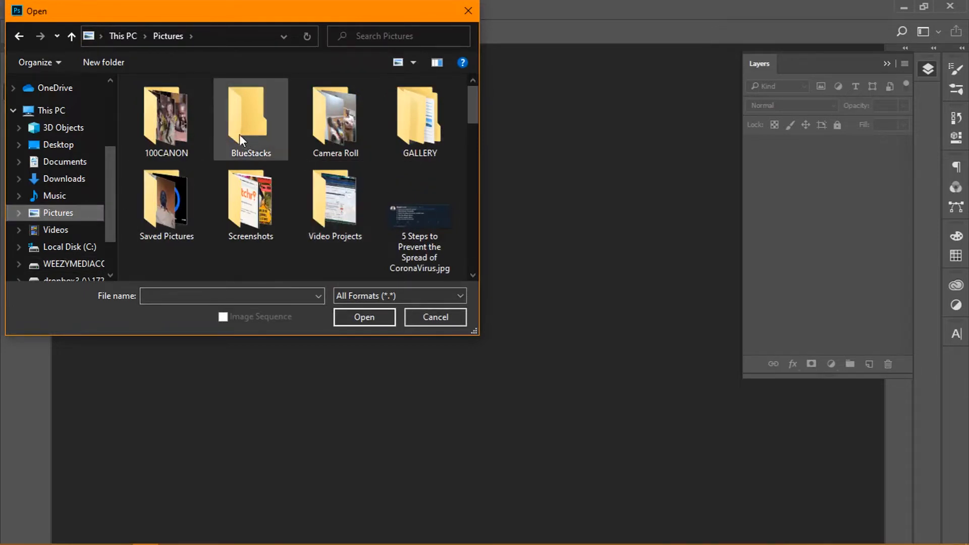
{"action": "left_click", "coordinate": [174, 124]}
{"action": "double_click", "coordinate": [174, 124]}
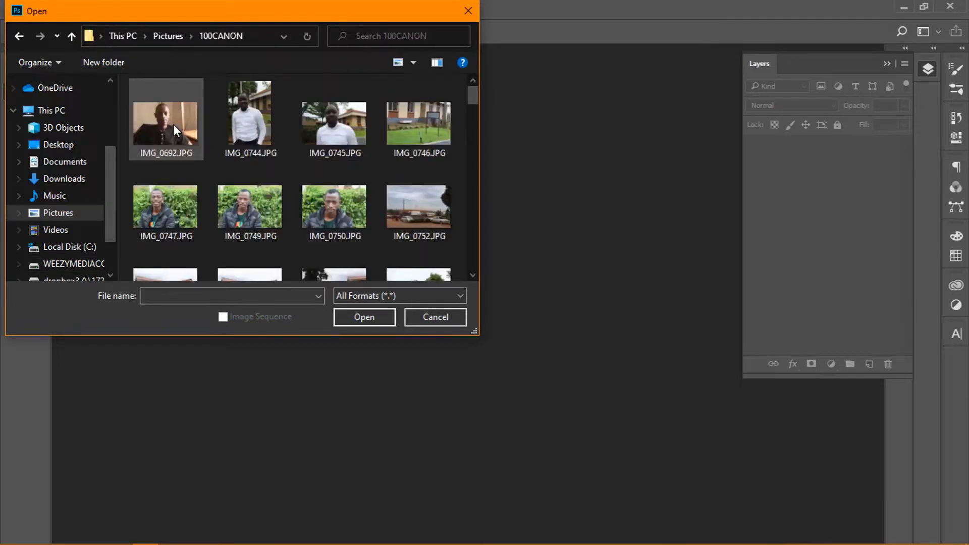
{"action": "left_click", "coordinate": [470, 14]}
- Switch to File Explorer and open IMG_0750.JPG from the 100CANON folder in Photoshop
{"action": "key", "text": "super+Tab"}
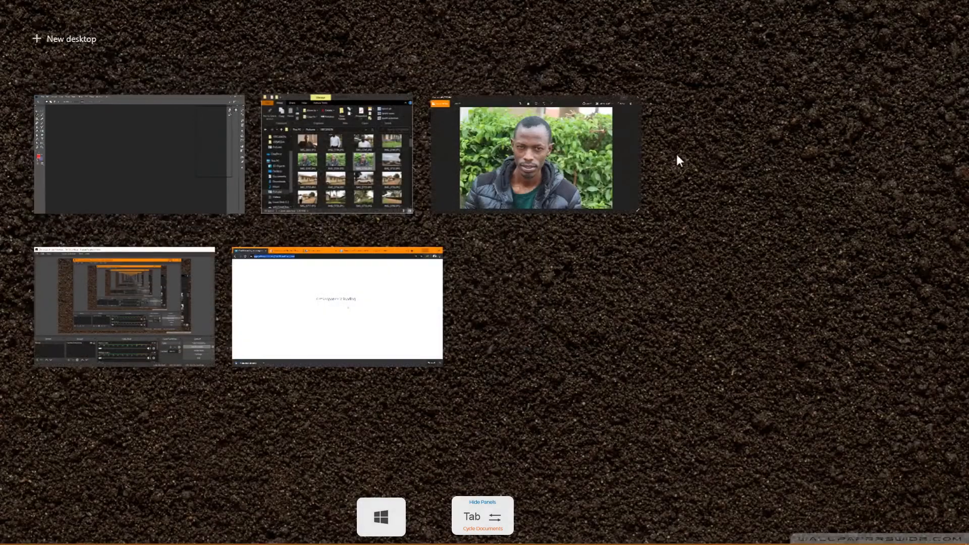
{"action": "left_click", "coordinate": [413, 154]}
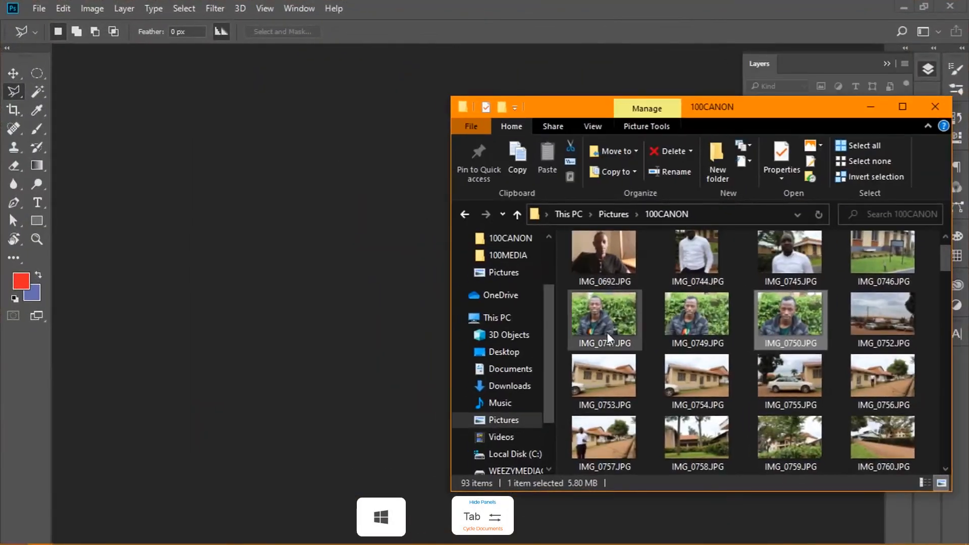
{"action": "scroll", "coordinate": [656, 311], "scroll_direction": "down", "scroll_amount": 2}
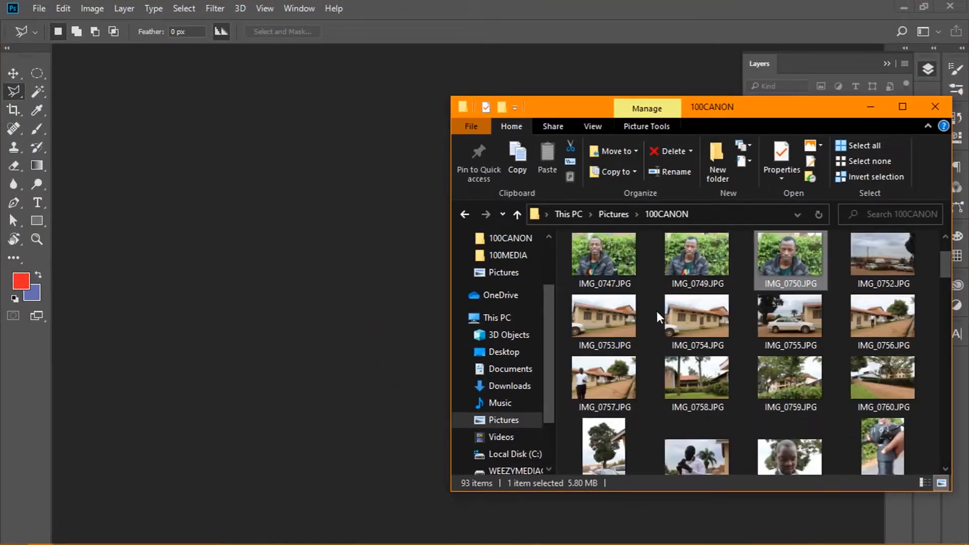
{"action": "scroll", "coordinate": [656, 311], "scroll_direction": "up", "scroll_amount": 1}
{"action": "left_click_drag", "start_coordinate": [11, 361], "coordinate": [394, 213]}
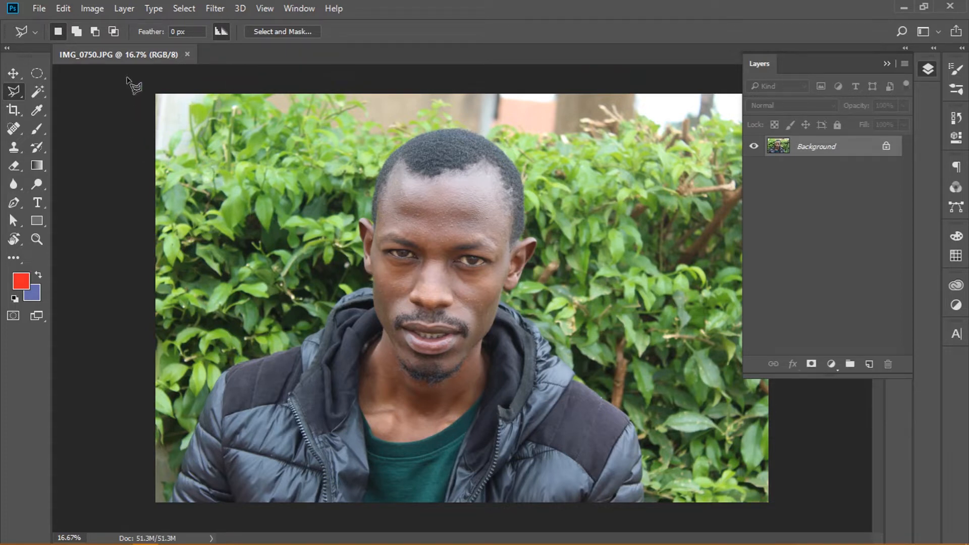
{"action": "right_click", "coordinate": [14, 91]}
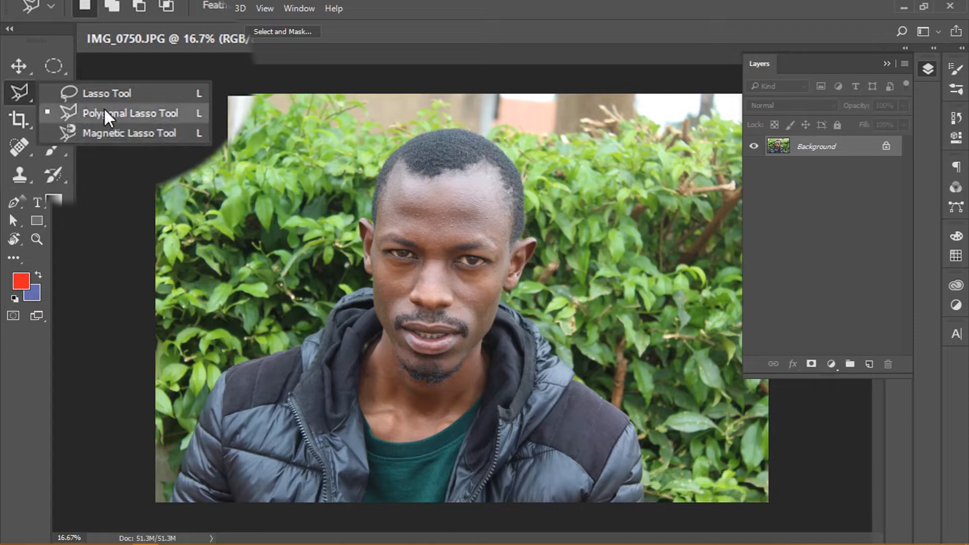
{"action": "left_click", "coordinate": [105, 112]}
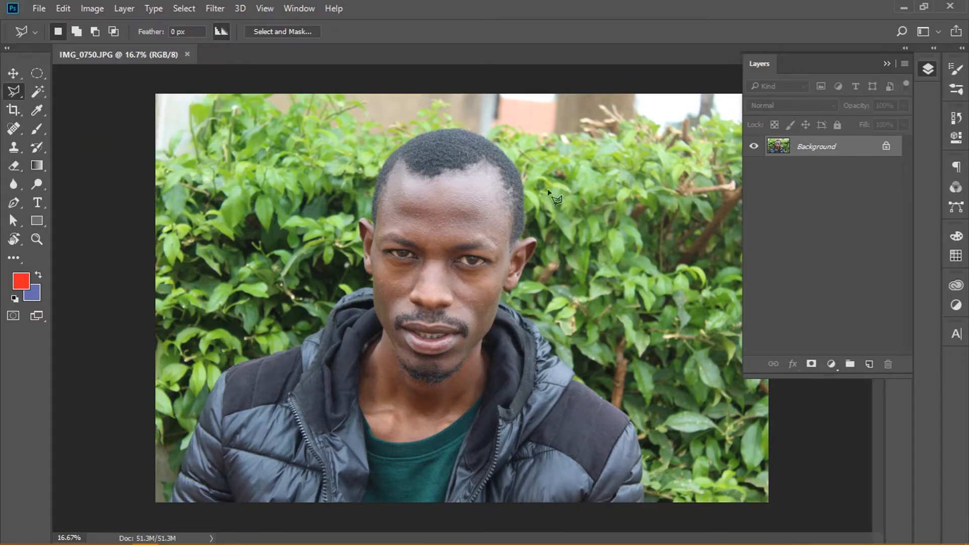
{"action": "left_click", "coordinate": [498, 148]}
{"action": "key", "text": "z"}
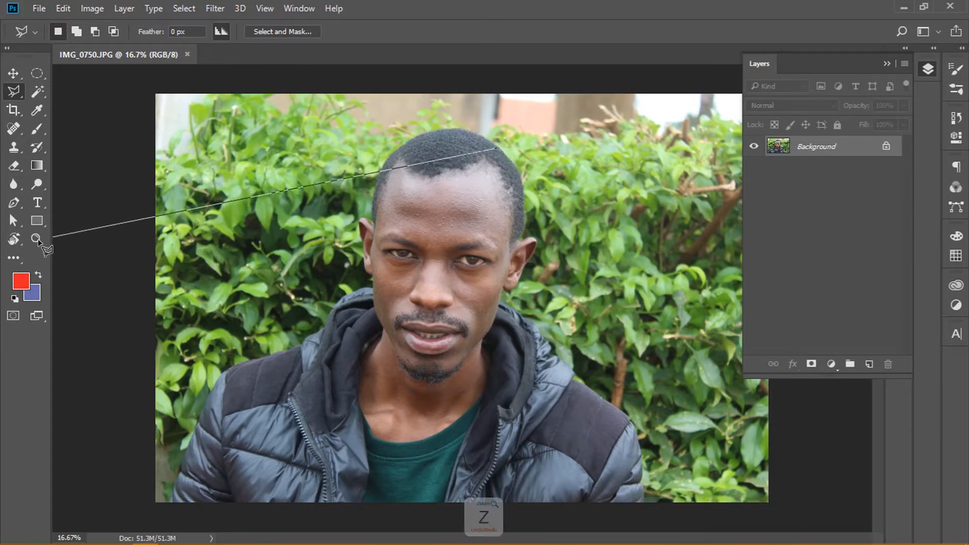
{"action": "left_click", "coordinate": [38, 240]}
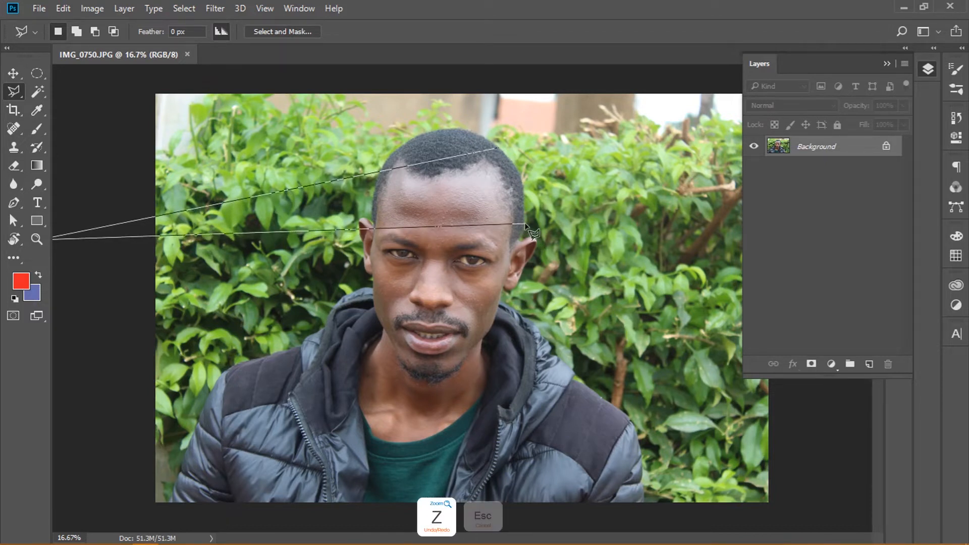
{"action": "key", "text": "Escape"}
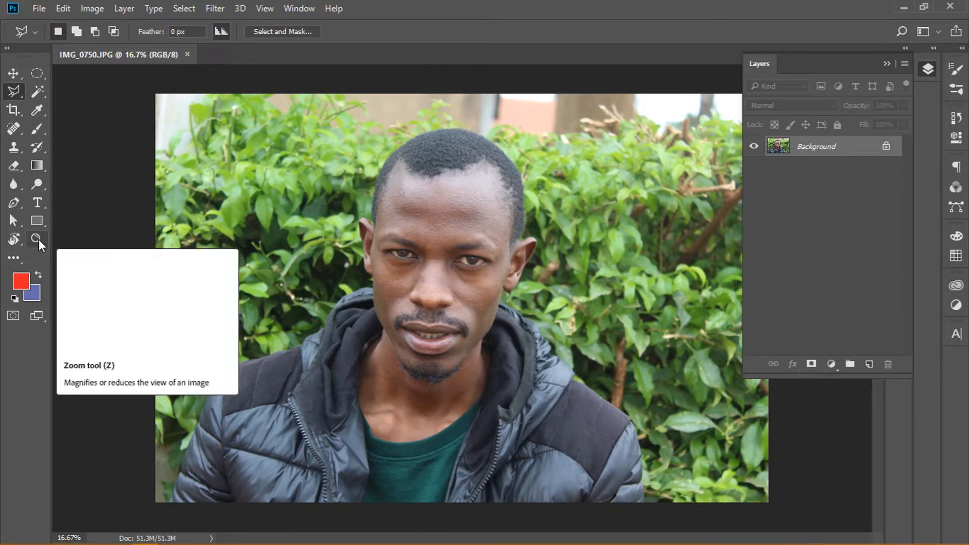
- Trace a closed selection around the man's nose with the Polygonal Lasso tool, and deselect it
{"action": "key", "text": "z"}
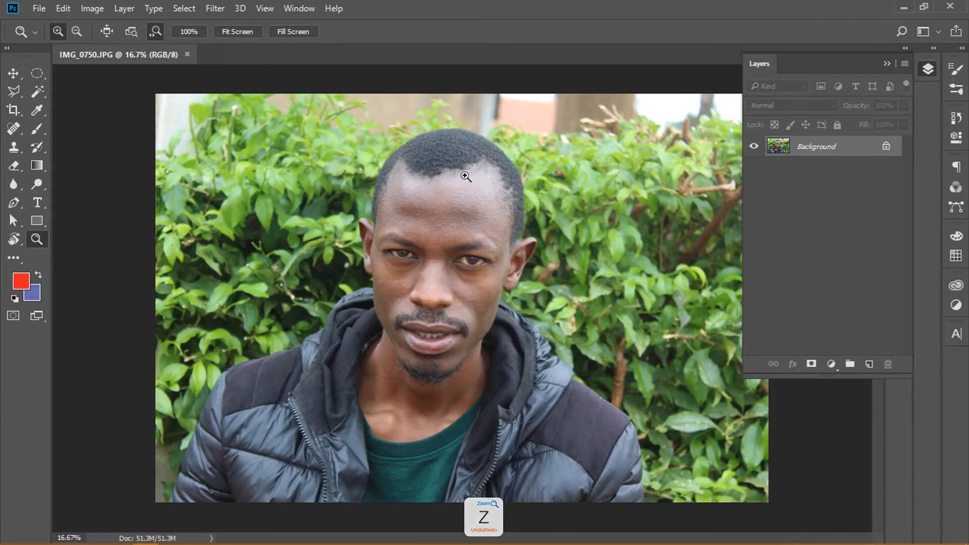
{"action": "left_click", "coordinate": [476, 147]}
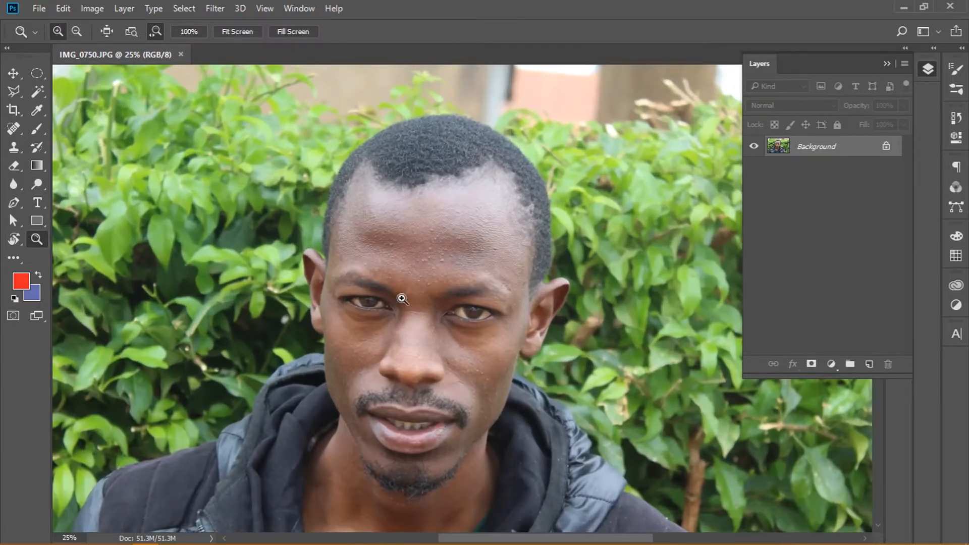
{"action": "left_click", "coordinate": [540, 337]}
{"action": "left_click", "coordinate": [540, 337]}
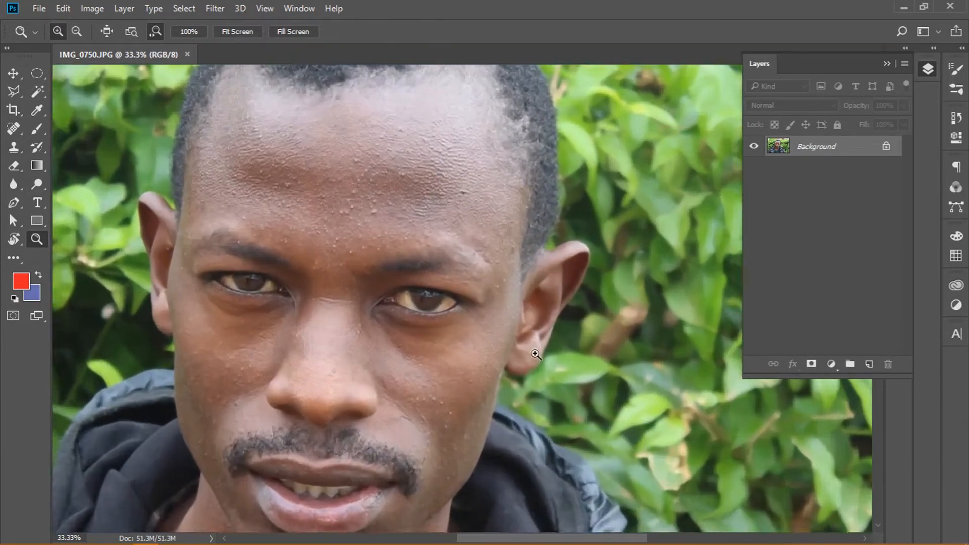
{"action": "left_click", "coordinate": [538, 340]}
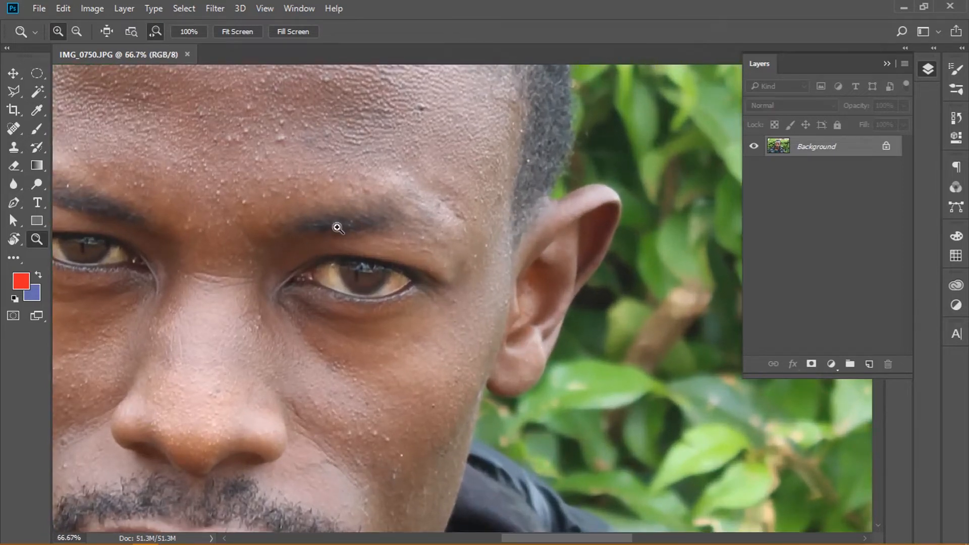
{"action": "left_click", "coordinate": [13, 94]}
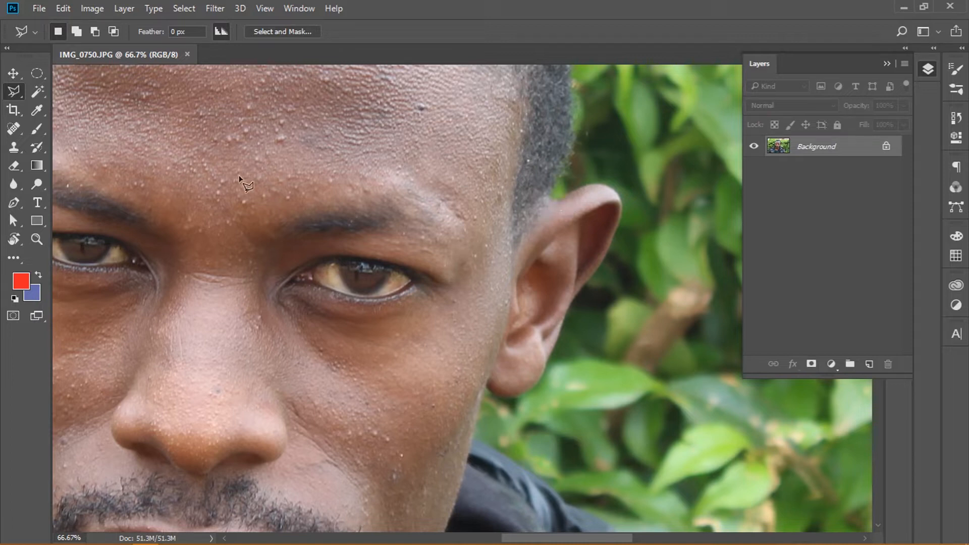
{"action": "left_click", "coordinate": [262, 285]}
{"action": "left_click", "coordinate": [269, 329]}
{"action": "left_click", "coordinate": [272, 389]}
{"action": "left_click", "coordinate": [287, 419]}
{"action": "left_click", "coordinate": [287, 448]}
{"action": "left_click", "coordinate": [279, 461]}
{"action": "left_click", "coordinate": [269, 464]}
{"action": "left_click", "coordinate": [236, 464]}
{"action": "left_click", "coordinate": [212, 473]}
{"action": "left_click", "coordinate": [175, 472]}
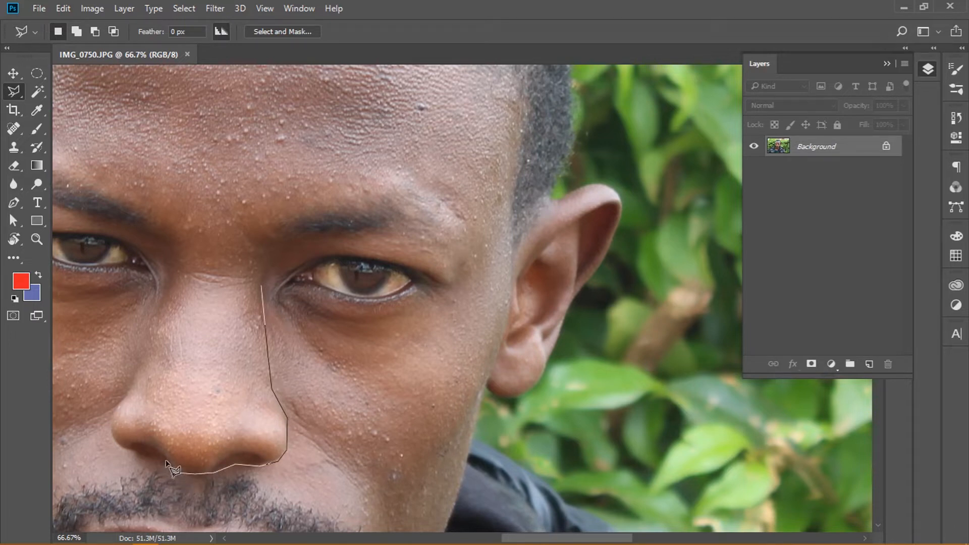
{"action": "left_click", "coordinate": [163, 461]}
{"action": "left_click", "coordinate": [130, 456]}
{"action": "left_click", "coordinate": [133, 385]}
{"action": "left_click", "coordinate": [152, 333]}
{"action": "left_click", "coordinate": [173, 293]}
{"action": "left_click", "coordinate": [199, 270]}
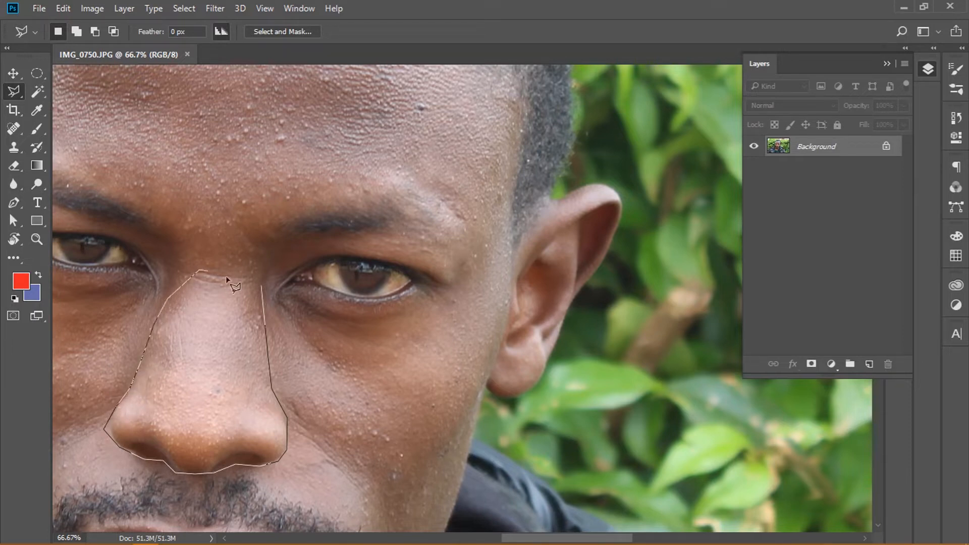
{"action": "left_click", "coordinate": [261, 287]}
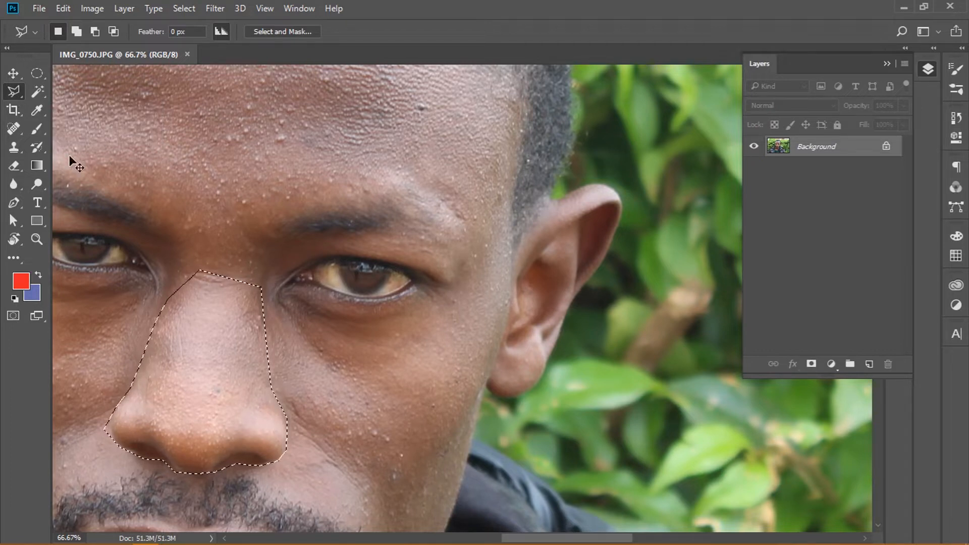
{"action": "key", "text": "ctrl+d"}
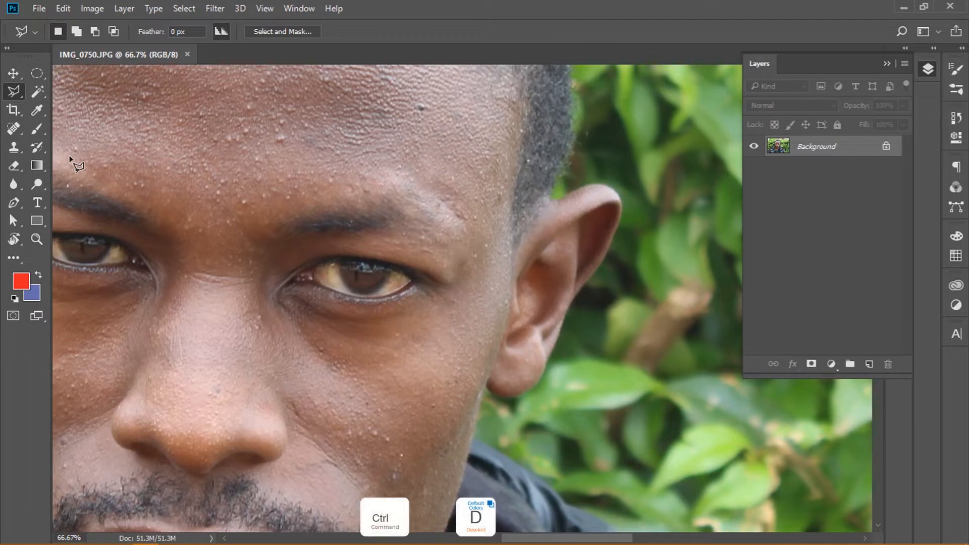
- Draw a freehand selection around the ear on the photo's right side with the Lasso tool
{"action": "left_click", "coordinate": [13, 93]}
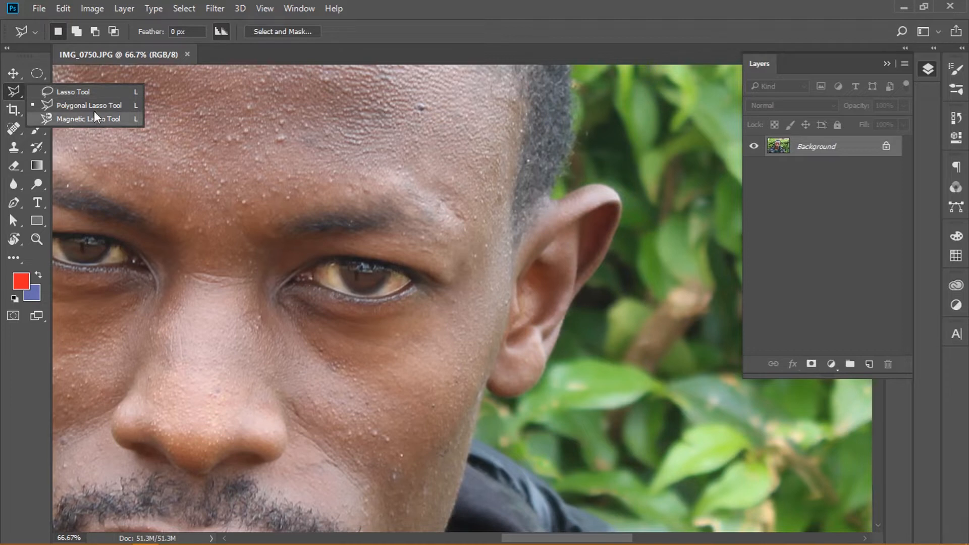
{"action": "left_click", "coordinate": [69, 94]}
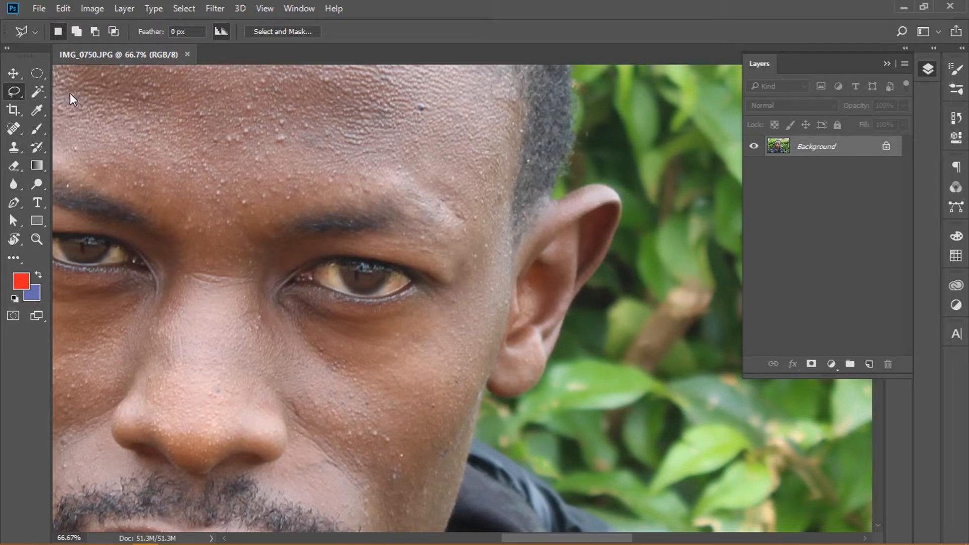
{"action": "key", "text": "l"}
{"action": "mouse_move", "coordinate": [307, 291]}
{"action": "left_mouse_down"}
{"action": "mouse_move", "coordinate": [391, 302]}
{"action": "mouse_move", "coordinate": [434, 285]}
{"action": "mouse_move", "coordinate": [397, 267]}
{"action": "mouse_move", "coordinate": [313, 259]}
{"action": "mouse_move", "coordinate": [273, 299]}
{"action": "left_mouse_up"}
{"action": "mouse_move", "coordinate": [555, 204]}
{"action": "left_mouse_down"}
{"action": "mouse_move", "coordinate": [611, 190]}
{"action": "mouse_move", "coordinate": [620, 229]}
{"action": "mouse_move", "coordinate": [566, 324]}
{"action": "mouse_move", "coordinate": [486, 389]}
{"action": "left_mouse_up"}
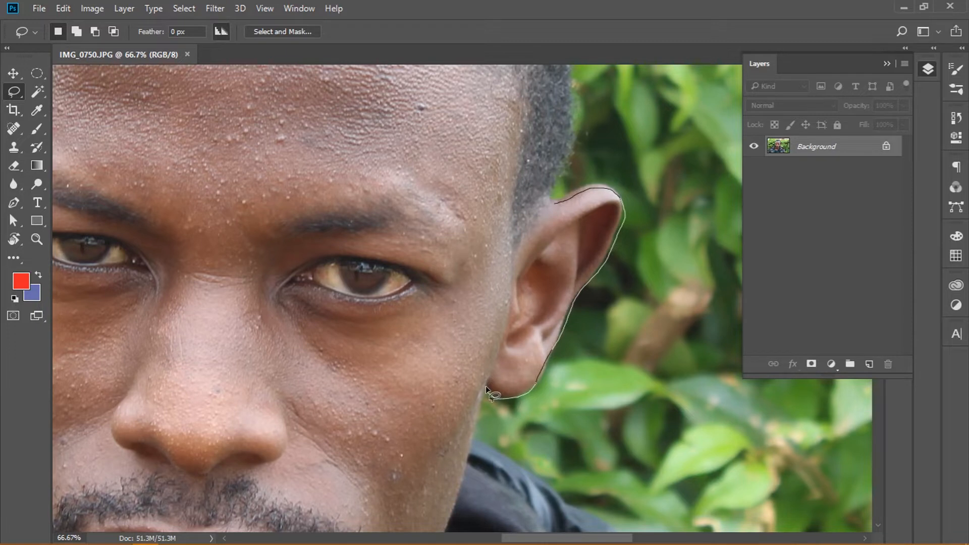
{"action": "left_click_drag", "start_coordinate": [486, 388], "coordinate": [554, 202]}
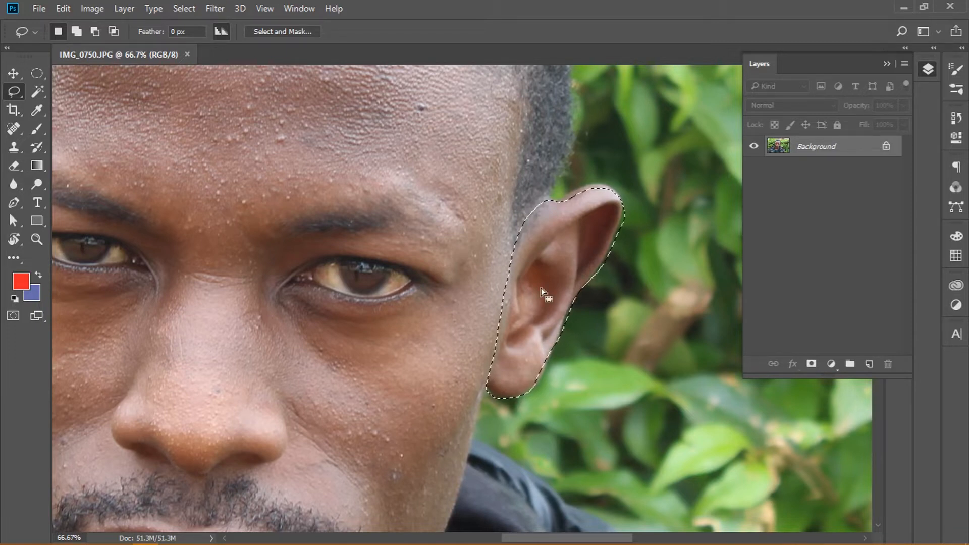
- Deselect the ear and trace its outer edge down to the earlobe with the Magnetic Lasso tool
{"action": "right_click", "coordinate": [19, 90]}
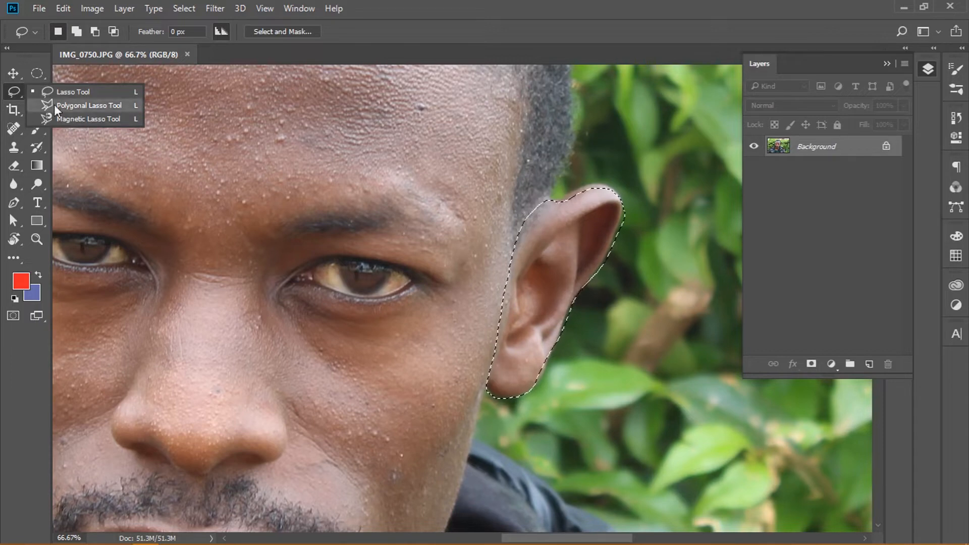
{"action": "left_click", "coordinate": [89, 119]}
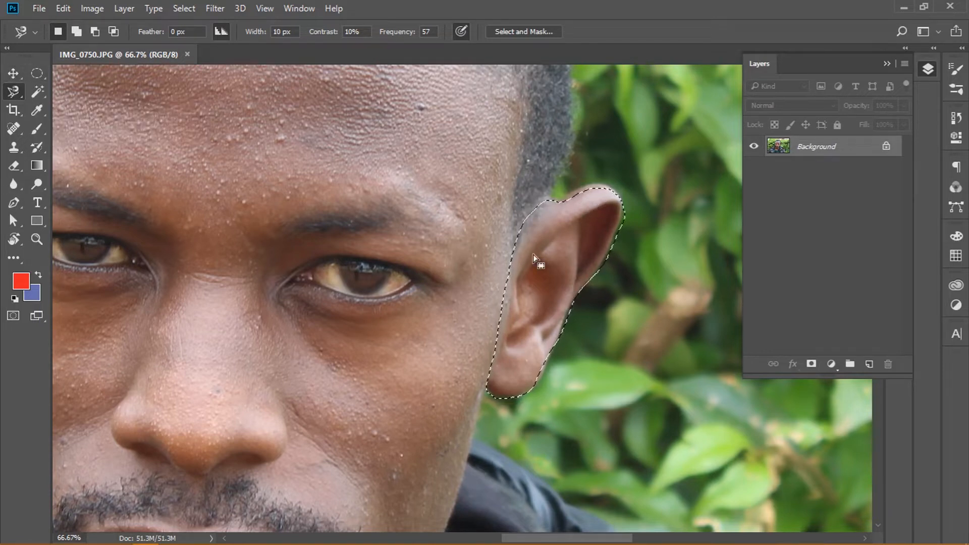
{"action": "key", "text": "ctrl+d"}
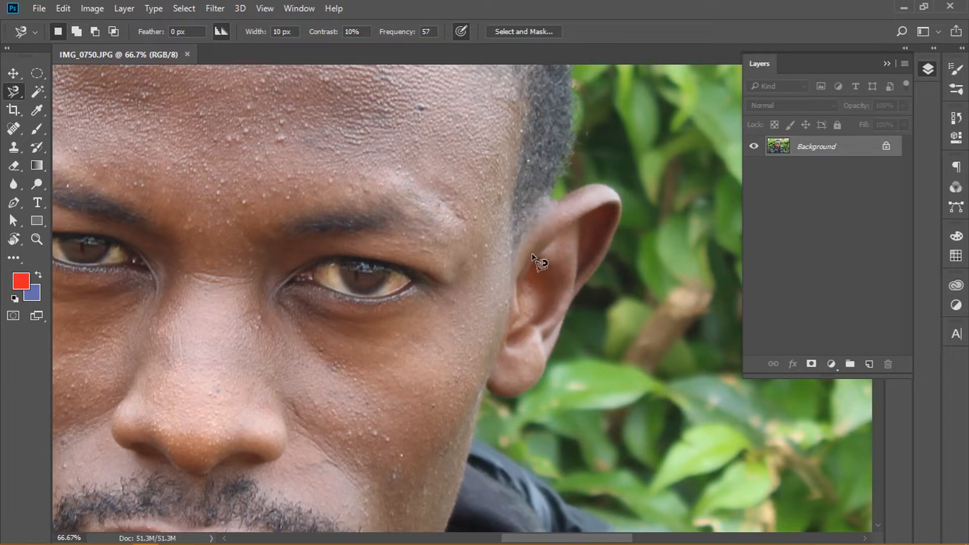
{"action": "left_click", "coordinate": [555, 201]}
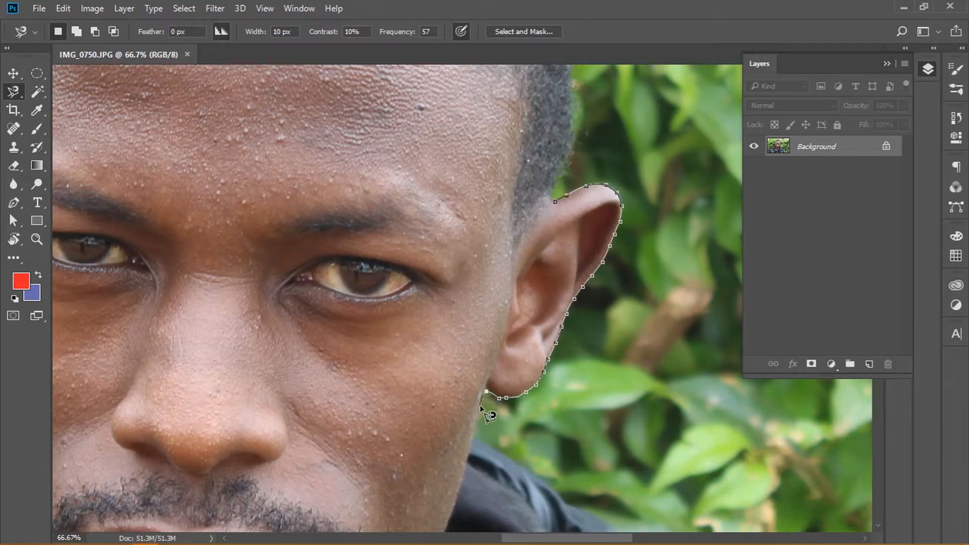
- Remove the stray Magnetic Lasso anchor points that run from below the earlobe into the leaves
{"action": "key", "text": "ctrl"}
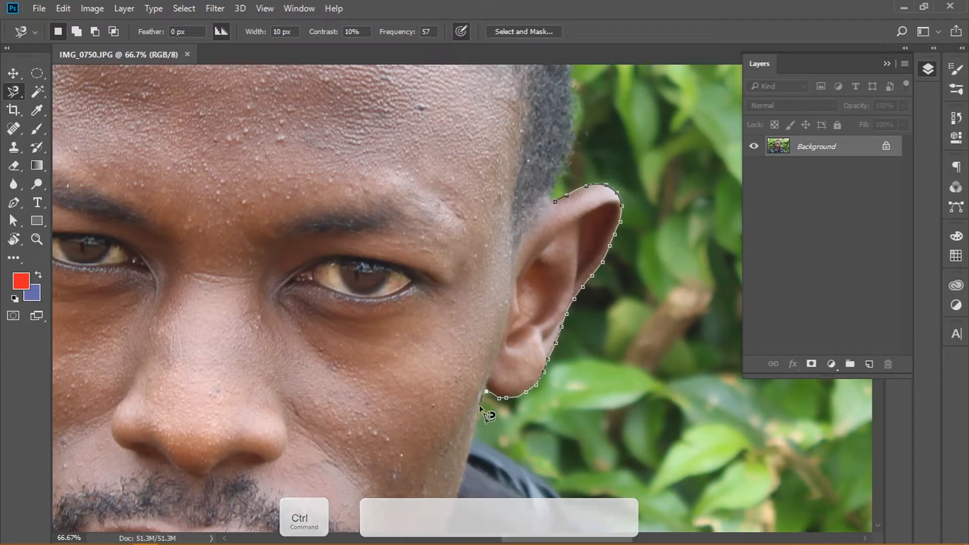
{"action": "key", "text": "ctrl+space"}
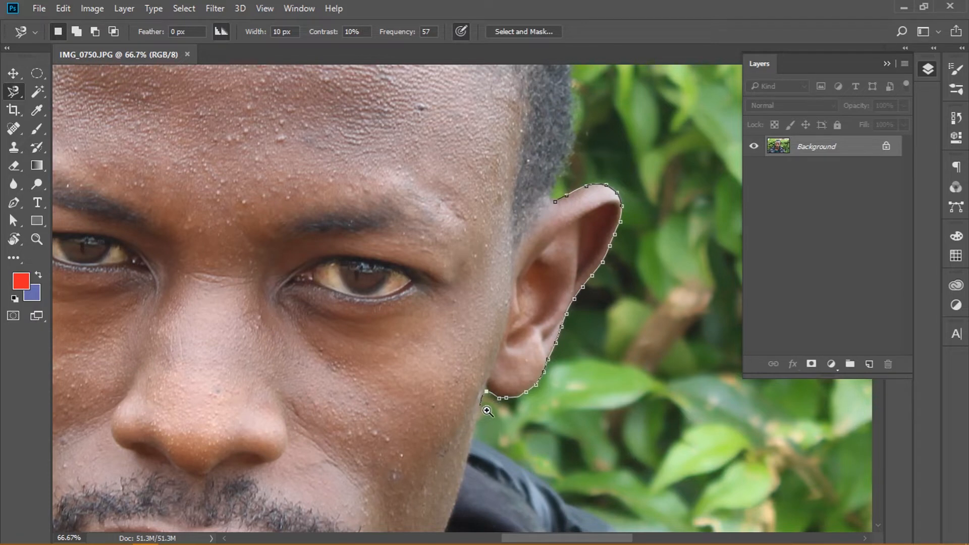
{"action": "left_click", "coordinate": [487, 410], "text": "ctrl"}
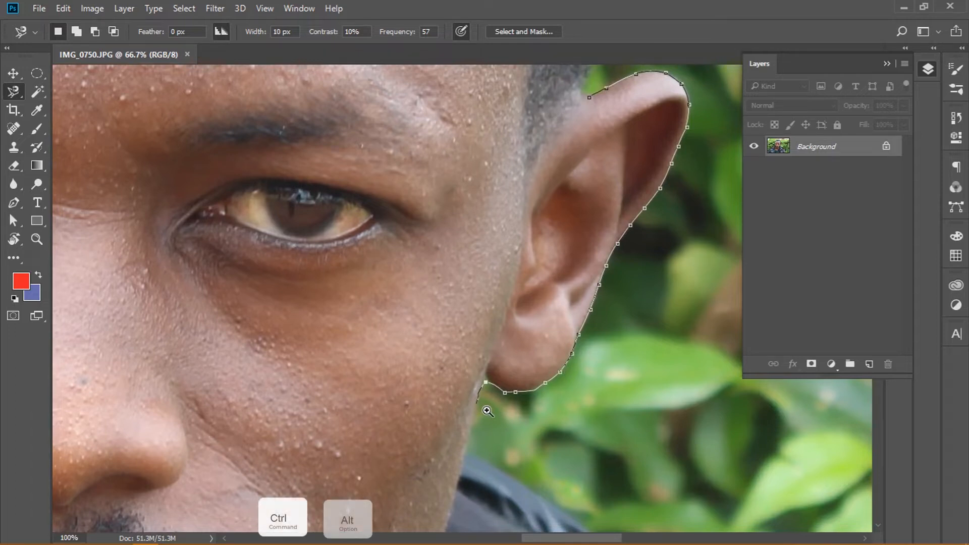
{"action": "key", "text": "ctrl+alt+space"}
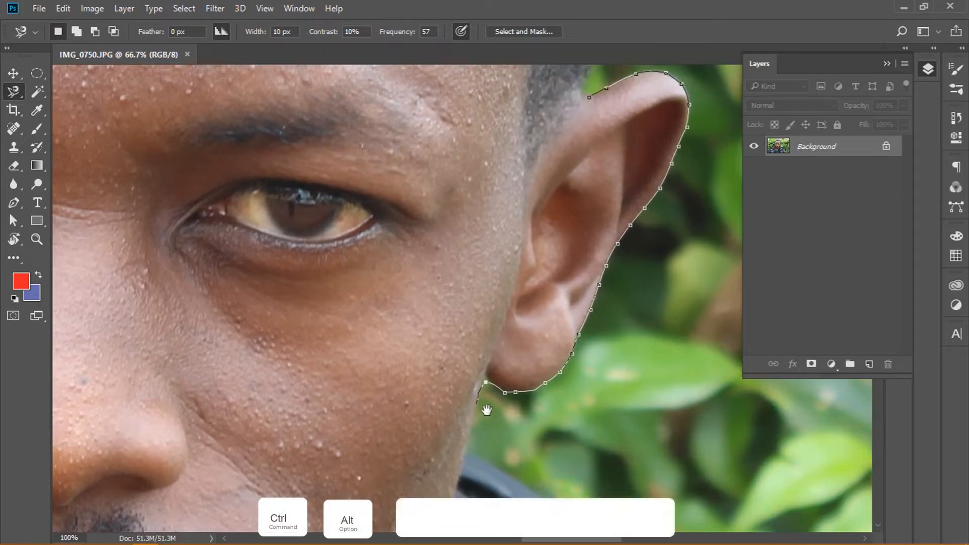
{"action": "left_click", "coordinate": [487, 410], "text": "ctrl+alt"}
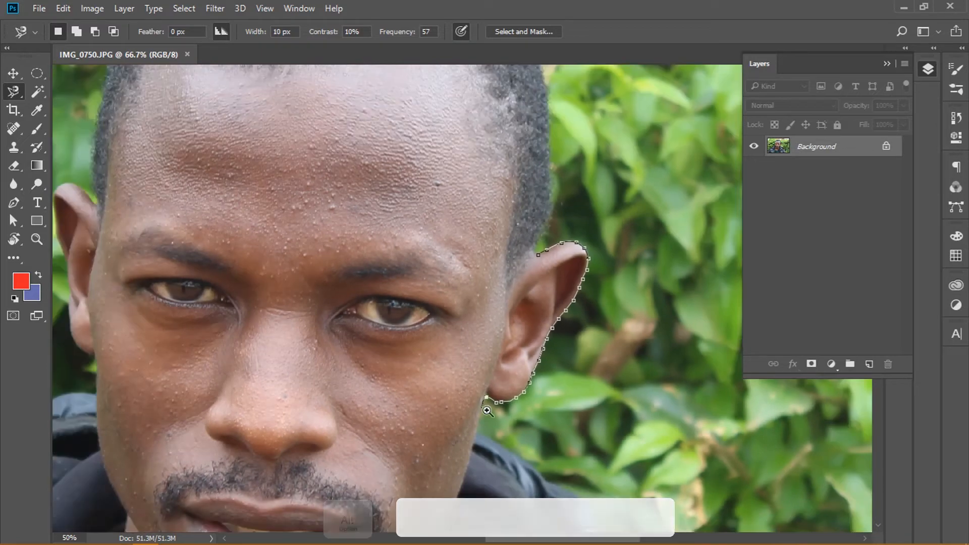
{"action": "left_click_drag", "start_coordinate": [490, 417], "coordinate": [395, 197]}
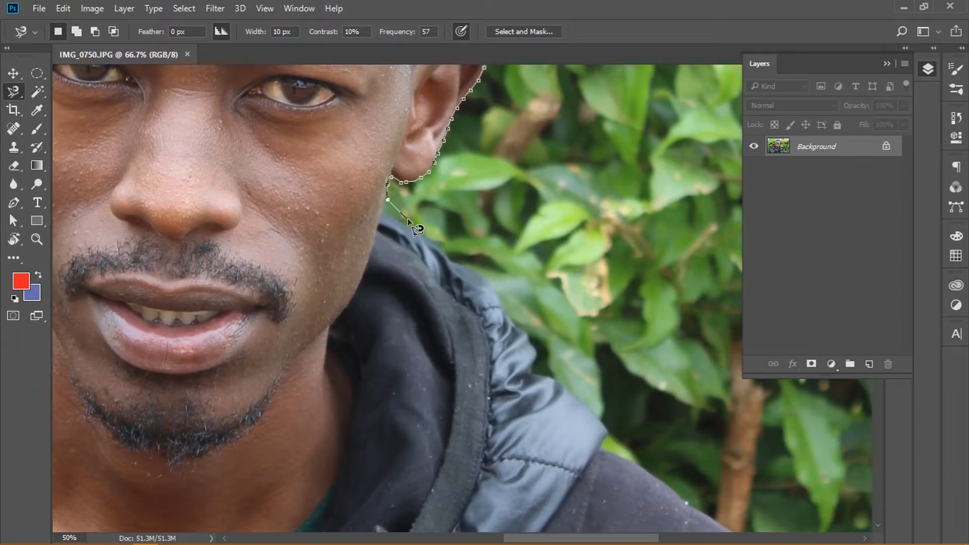
{"action": "key", "text": "BackSpace"}
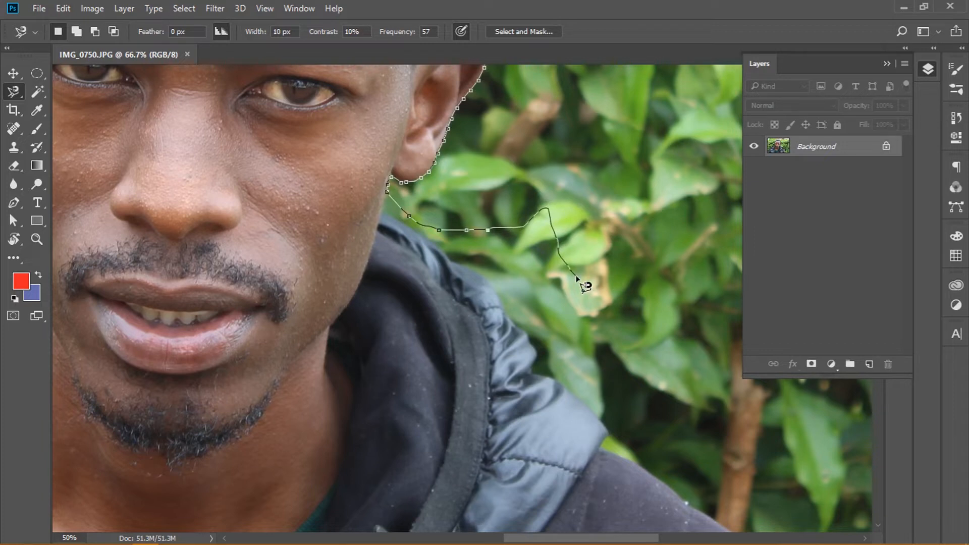
{"action": "key", "text": "BackSpace"}
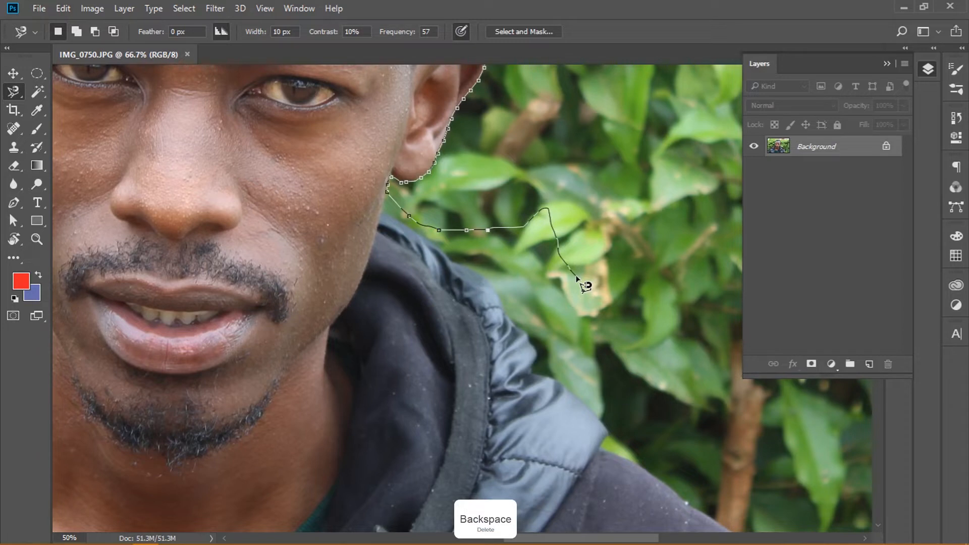
{"action": "key", "text": "BackSpace"}
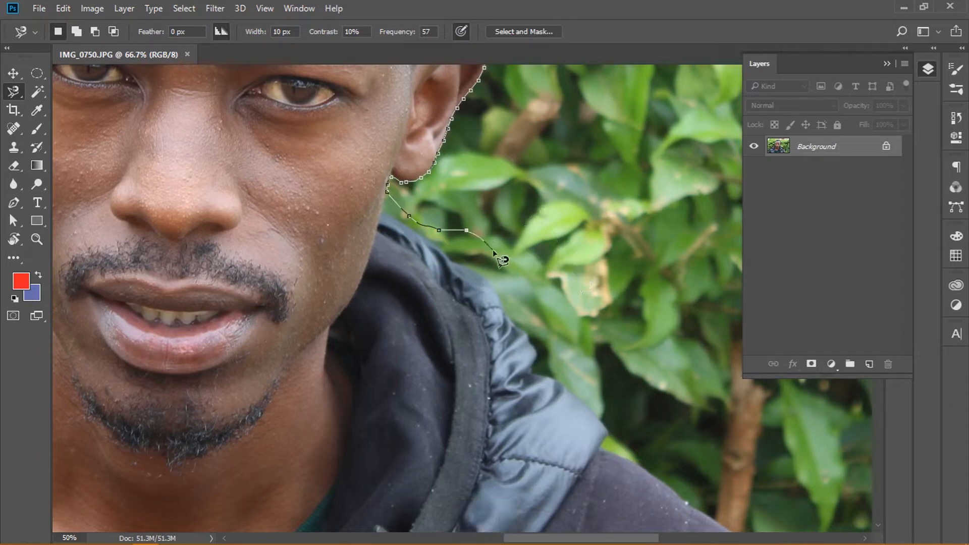
{"action": "key", "text": "BackSpace"}
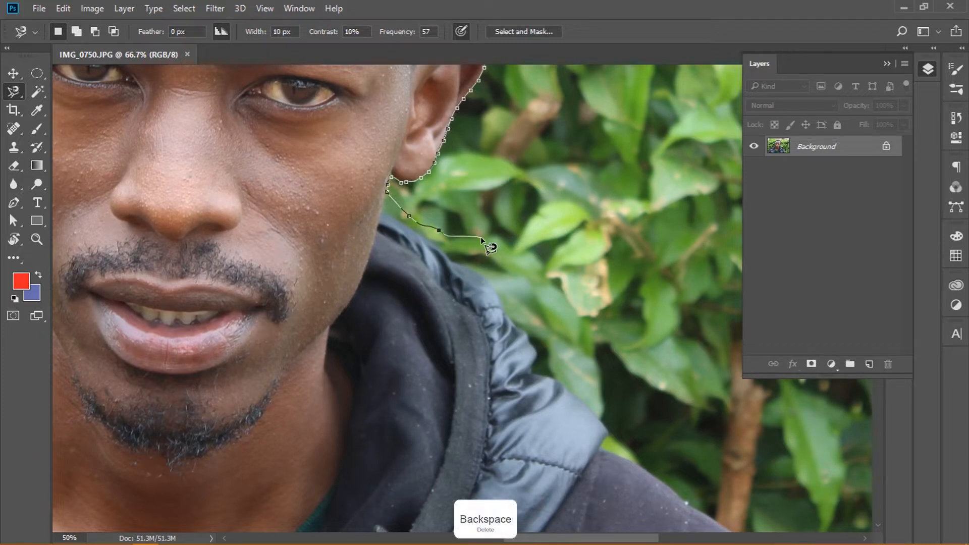
{"action": "key", "text": "BackSpace"}
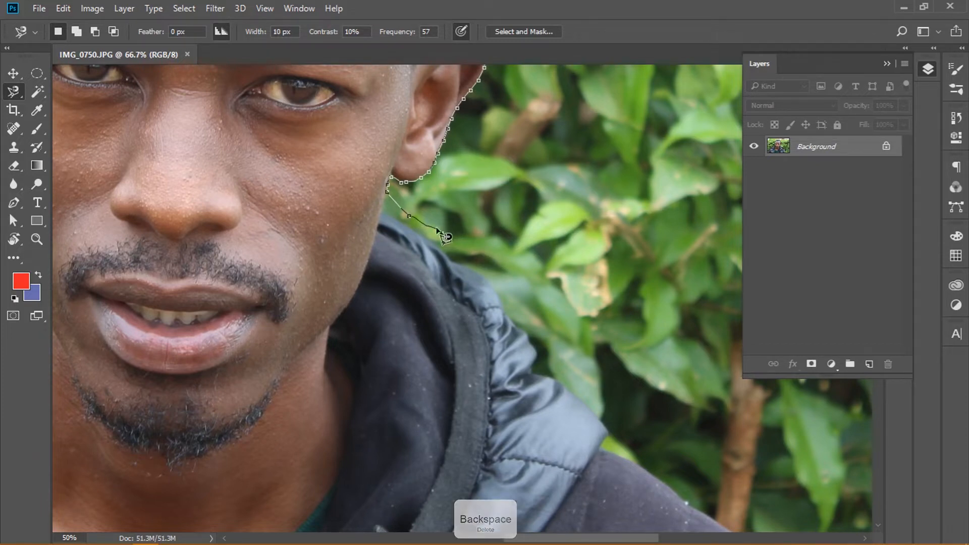
{"action": "key", "text": "BackSpace"}
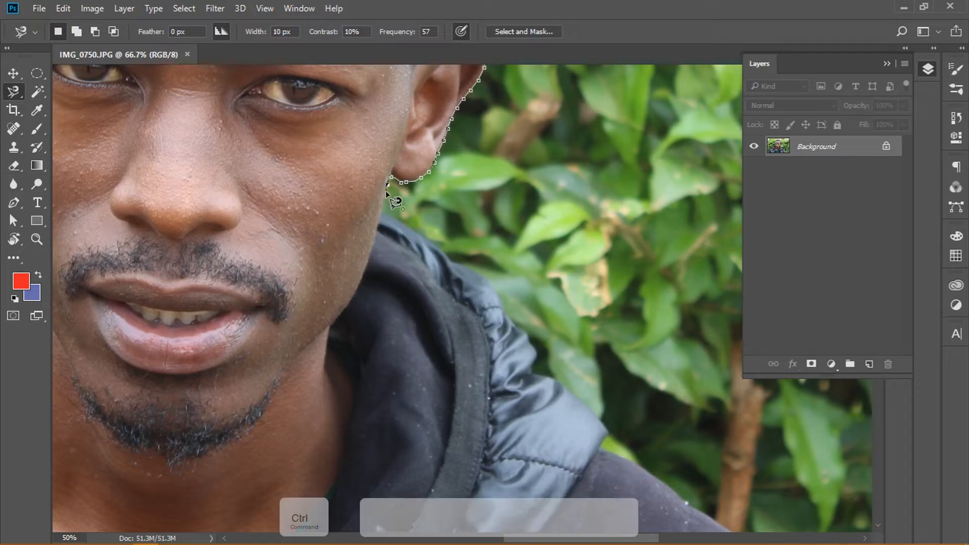
- Delete the imprecise anchor points along the jaw and back around the underside of the earlobe
{"action": "left_click", "coordinate": [386, 193], "text": "ctrl"}
{"action": "left_click", "coordinate": [386, 192], "text": "ctrl"}
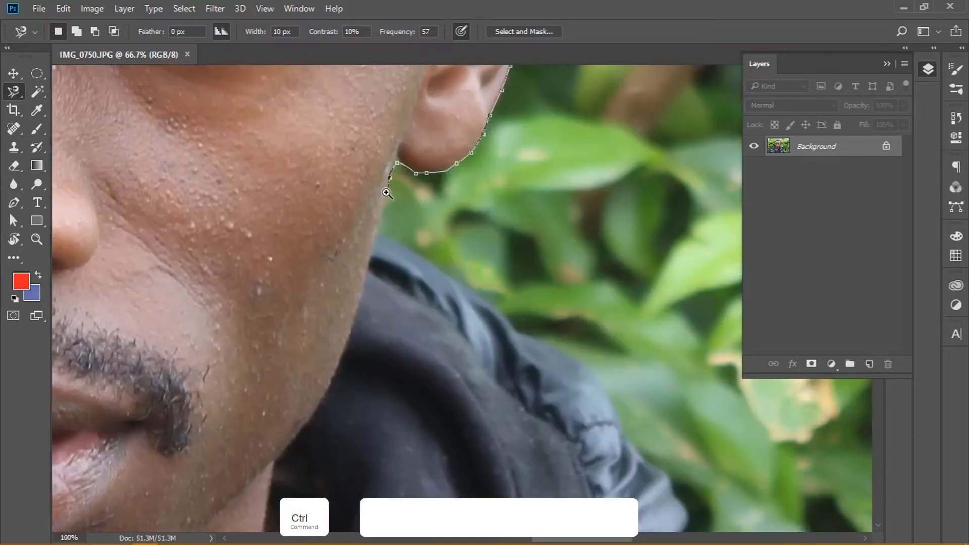
{"action": "left_click", "coordinate": [386, 193], "text": "ctrl"}
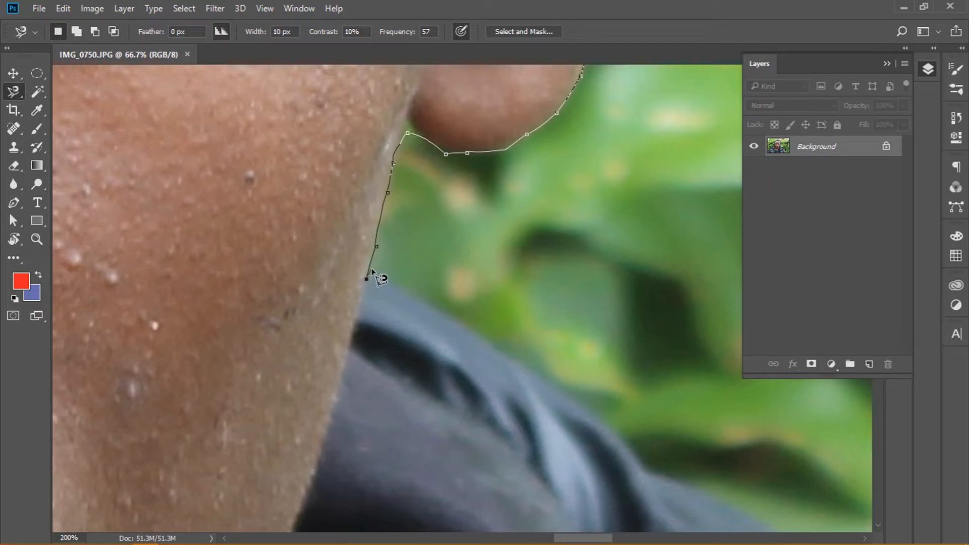
{"action": "key", "text": "BackSpace"}
{"action": "key", "text": "BackSpace"}
{"action": "key", "text": "BackSpace"}
{"action": "key", "text": "BackSpace"}
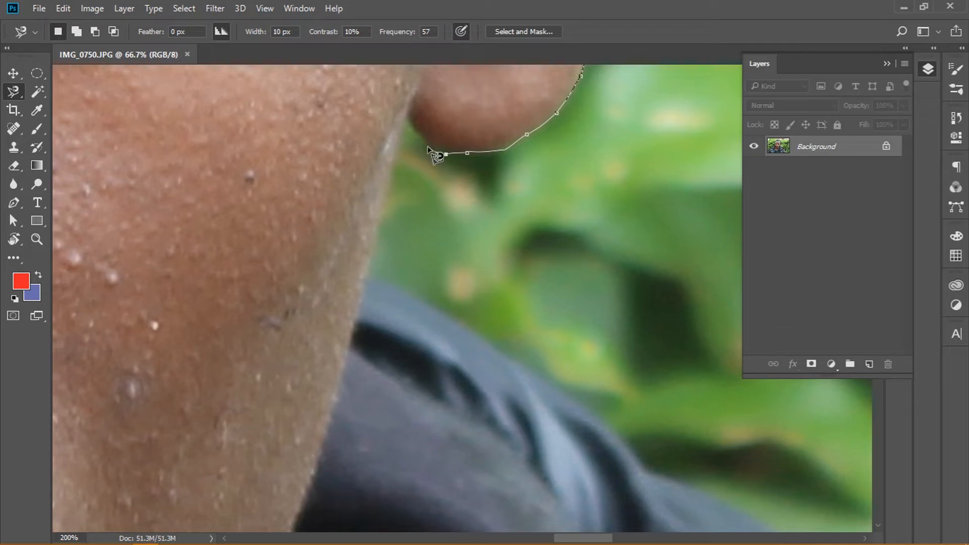
{"action": "key", "text": "BackSpace"}
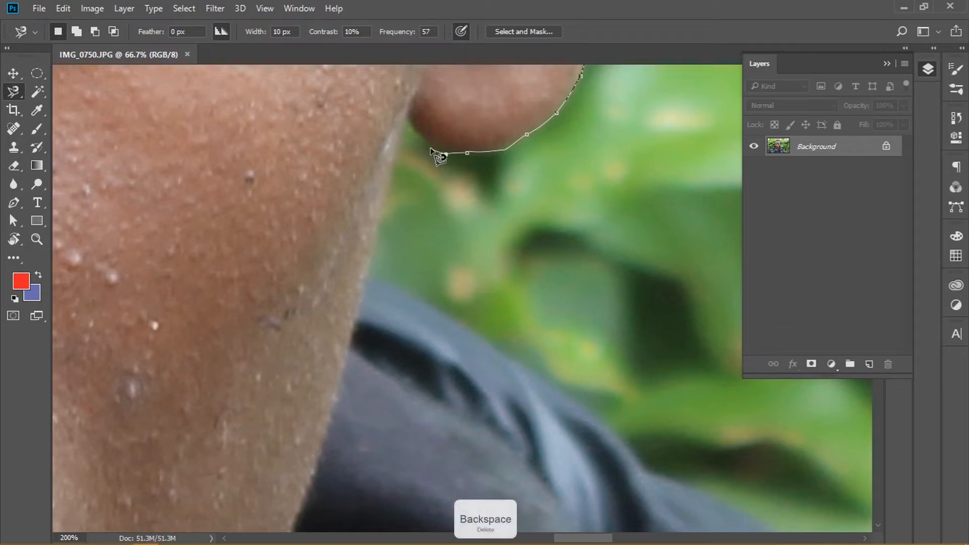
{"action": "key", "text": "BackSpace"}
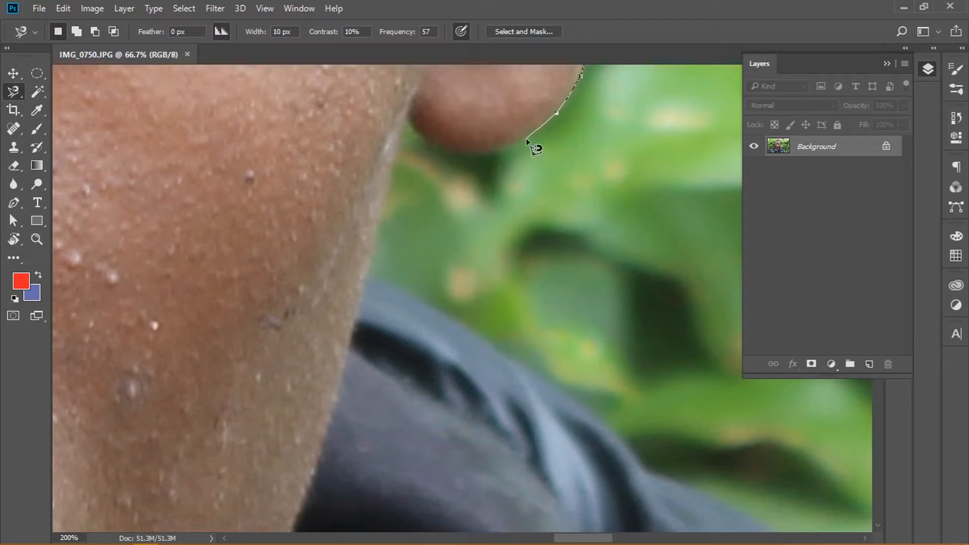
- Place closely spaced anchor points around the underside of the earlobe up to where it meets the jaw
{"action": "left_click", "coordinate": [526, 138]}
{"action": "left_click", "coordinate": [498, 149]}
{"action": "left_click", "coordinate": [474, 153]}
{"action": "left_click", "coordinate": [456, 152]}
{"action": "left_click", "coordinate": [414, 130]}
{"action": "left_click", "coordinate": [407, 119]}
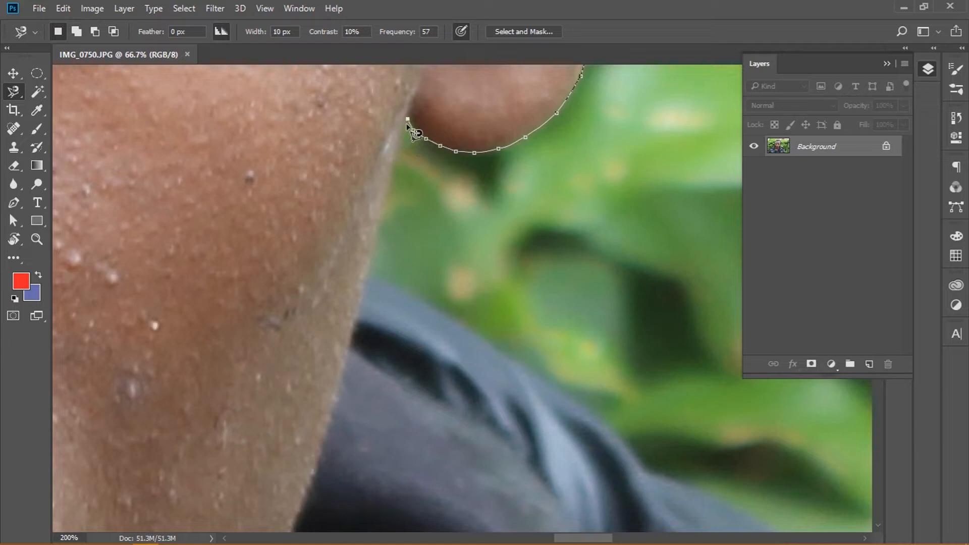
- Continue the Magnetic Lasso path down the jaw edge to the jacket's hood
{"action": "left_click", "coordinate": [397, 153]}
{"action": "left_click", "coordinate": [389, 188]}
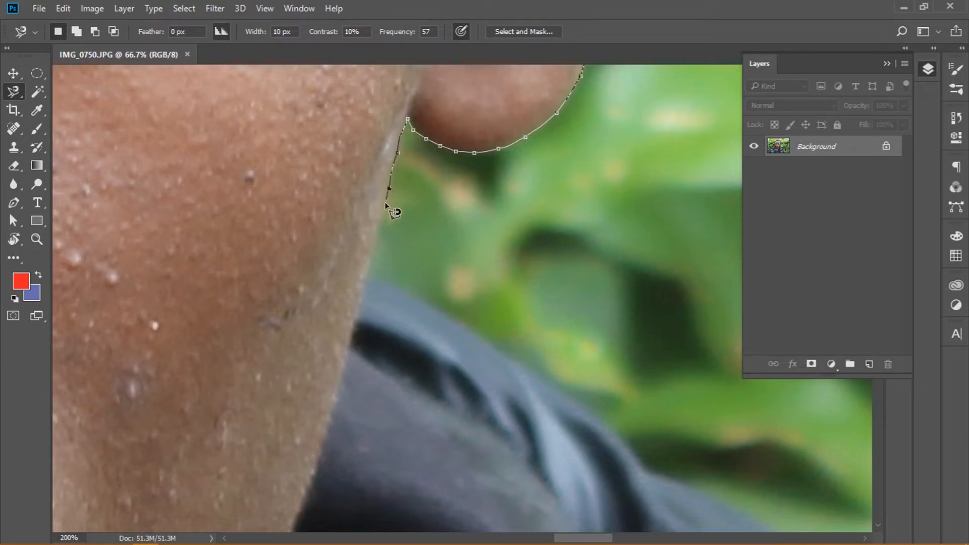
{"action": "left_click", "coordinate": [367, 277]}
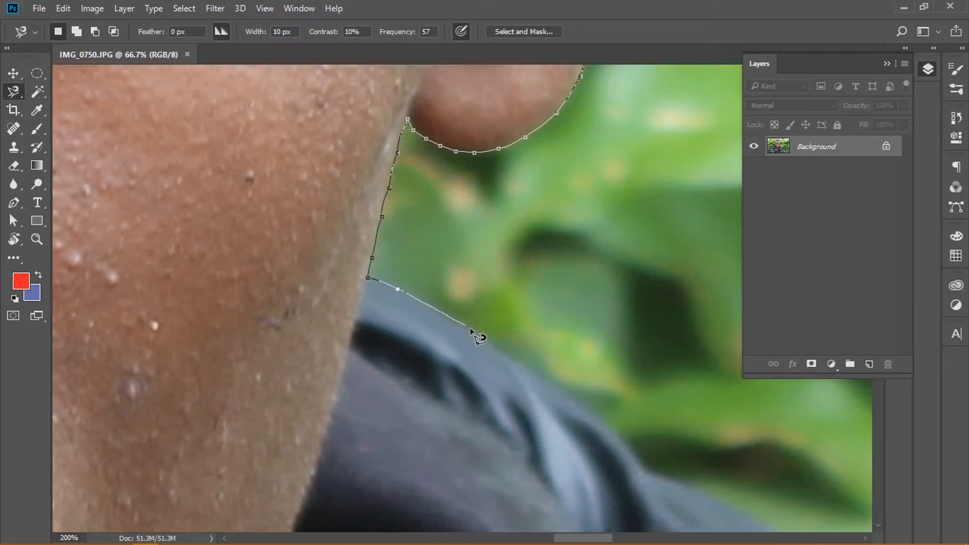
- Trace the outer edge of the jacket's hood down to the shoulder, removing the misplaced anchor point on the way
{"action": "left_click", "coordinate": [536, 367]}
{"action": "mouse_move", "coordinate": [644, 462]}
{"action": "left_mouse_down"}
{"action": "mouse_move", "coordinate": [543, 328]}
{"action": "mouse_move", "coordinate": [369, 37]}
{"action": "mouse_move", "coordinate": [468, 209]}
{"action": "left_mouse_up"}
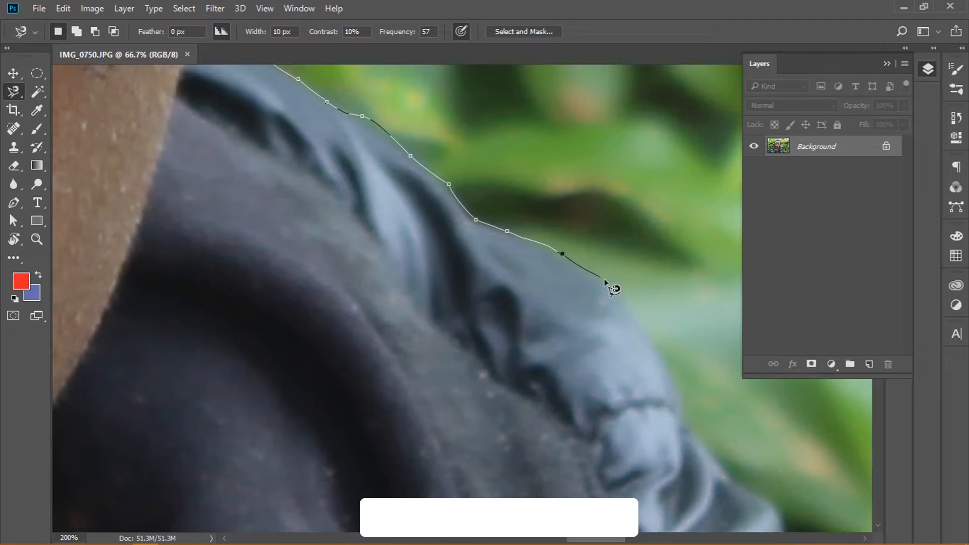
{"action": "left_click_drag", "start_coordinate": [629, 307], "coordinate": [523, 146]}
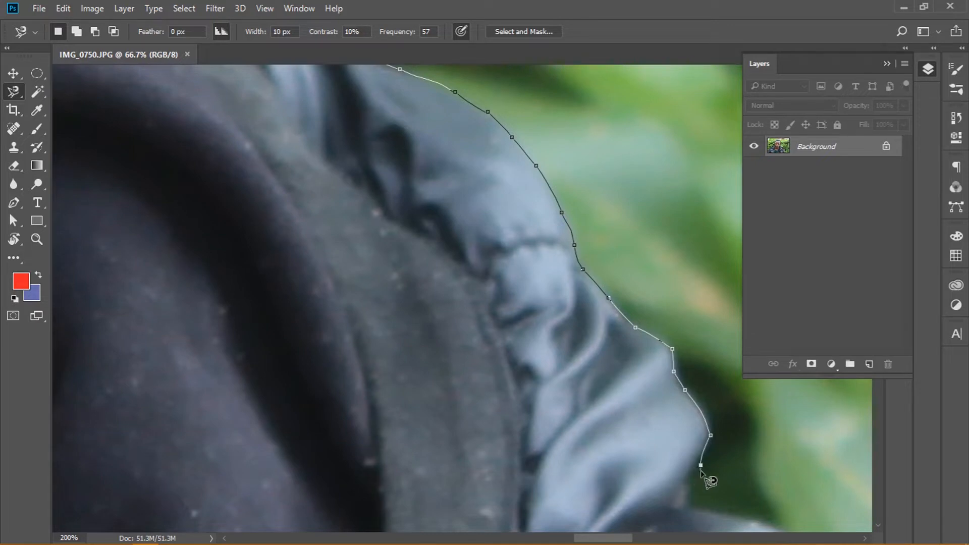
{"action": "key", "text": "BackSpace"}
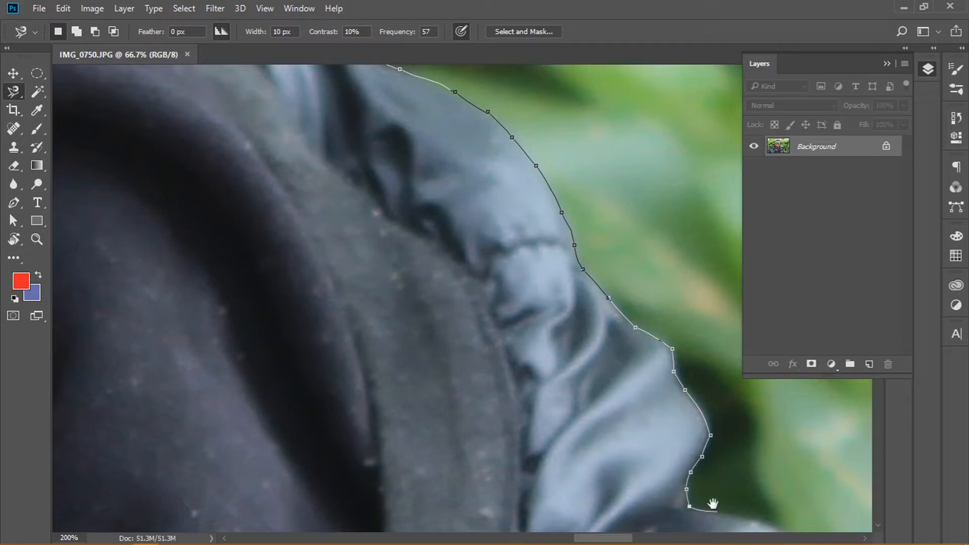
{"action": "left_click_drag", "start_coordinate": [712, 503], "coordinate": [573, 342]}
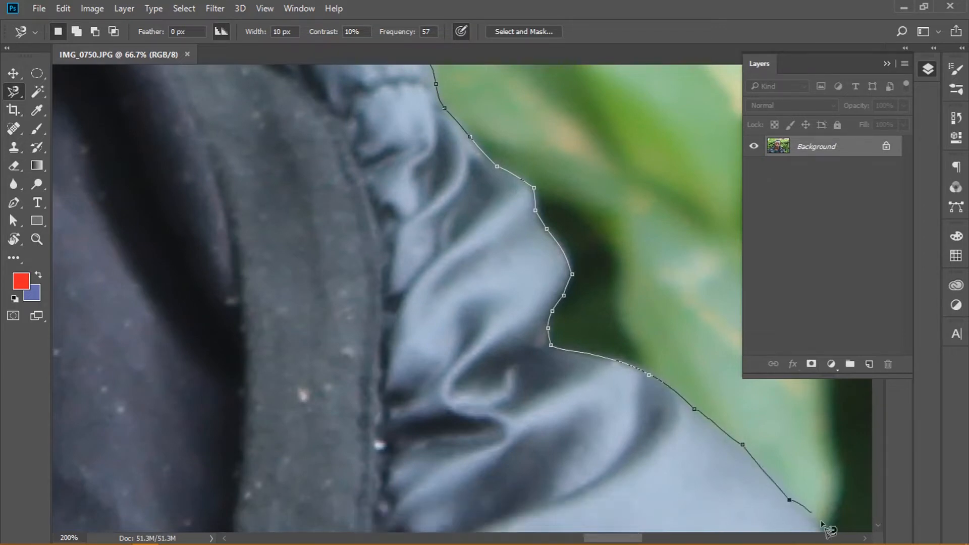
{"action": "left_click_drag", "start_coordinate": [822, 525], "coordinate": [689, 321]}
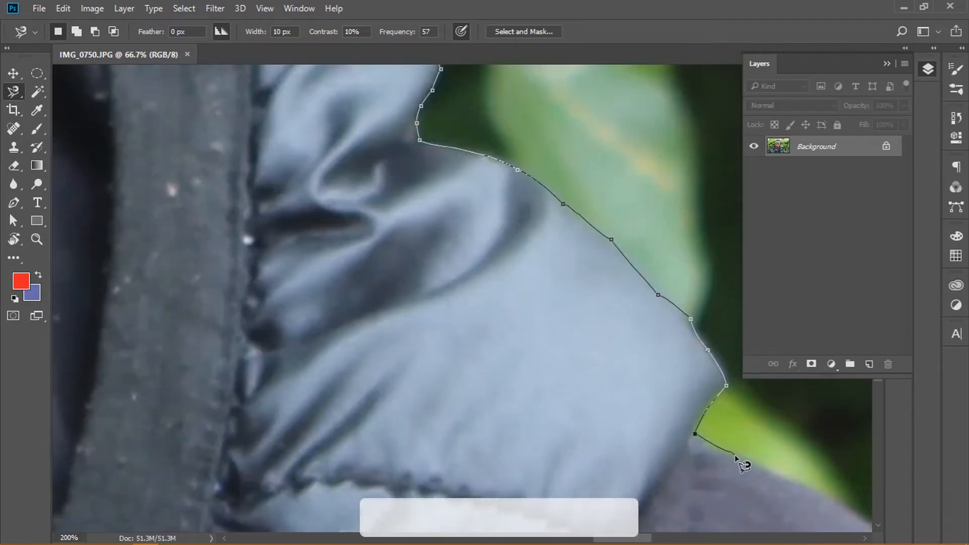
- Extend the Magnetic Lasso path along the shoulder and down the sleeve to the photo's lower edge
{"action": "mouse_move", "coordinate": [844, 507]}
{"action": "left_mouse_down"}
{"action": "mouse_move", "coordinate": [355, 150]}
{"action": "mouse_move", "coordinate": [336, 160]}
{"action": "left_mouse_up"}
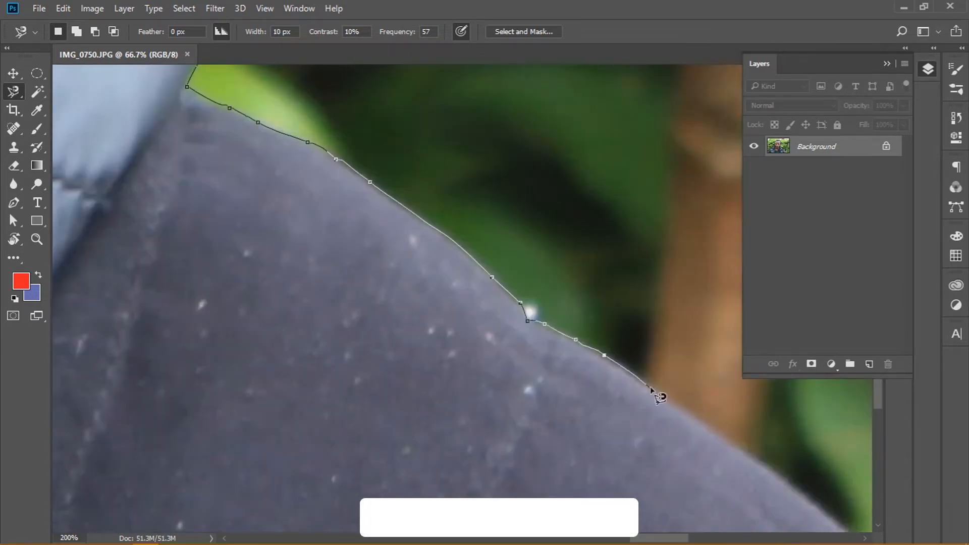
{"action": "left_click_drag", "start_coordinate": [660, 394], "coordinate": [401, 238]}
{"action": "left_click_drag", "start_coordinate": [532, 403], "coordinate": [375, 116]}
{"action": "left_click_drag", "start_coordinate": [454, 442], "coordinate": [493, 108]}
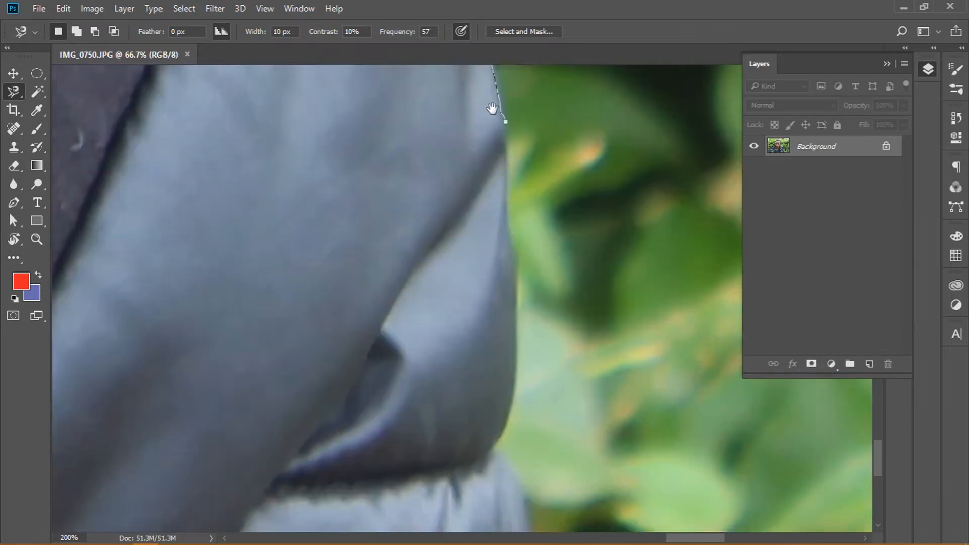
{"action": "left_click_drag", "start_coordinate": [518, 396], "coordinate": [538, 202]}
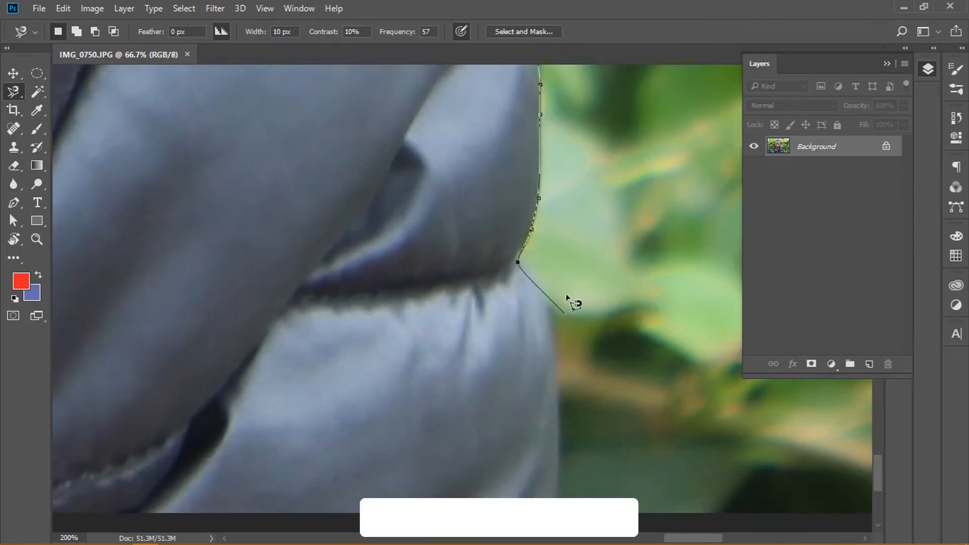
{"action": "left_click_drag", "start_coordinate": [558, 466], "coordinate": [558, 234]}
- Carry the Magnetic Lasso path across the man's clothing along the photo's lower edge to the opposite sleeve
{"action": "left_click_drag", "start_coordinate": [98, 275], "coordinate": [611, 352]}
{"action": "left_click_drag", "start_coordinate": [76, 354], "coordinate": [717, 316]}
{"action": "mouse_move", "coordinate": [71, 296]}
{"action": "left_mouse_down"}
{"action": "mouse_move", "coordinate": [717, 296]}
{"action": "mouse_move", "coordinate": [712, 303]}
{"action": "left_mouse_up"}
{"action": "left_click_drag", "start_coordinate": [86, 298], "coordinate": [687, 475]}
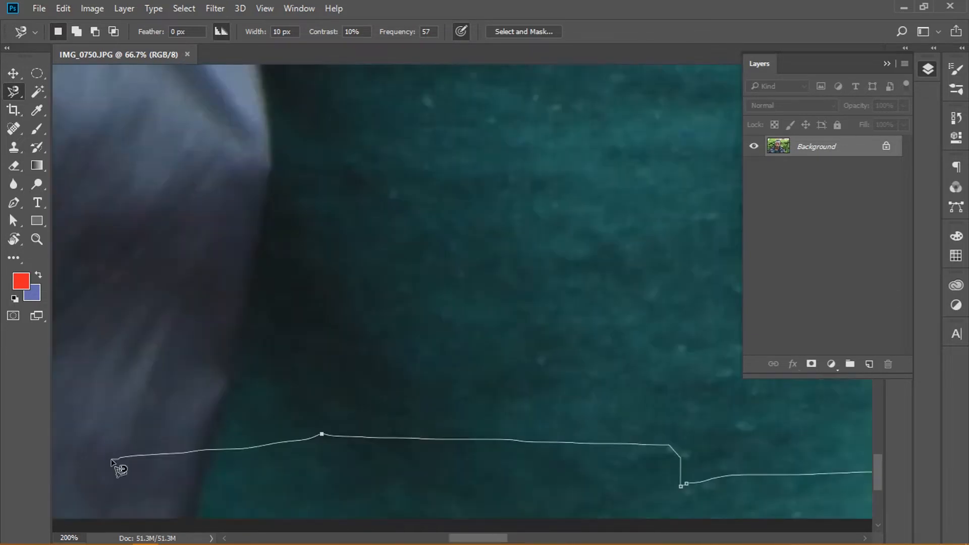
{"action": "left_click_drag", "start_coordinate": [80, 464], "coordinate": [732, 328]}
{"action": "left_click_drag", "start_coordinate": [81, 343], "coordinate": [707, 399]}
{"action": "mouse_move", "coordinate": [101, 353]}
{"action": "left_mouse_down"}
{"action": "mouse_move", "coordinate": [565, 350]}
{"action": "mouse_move", "coordinate": [726, 262]}
{"action": "left_mouse_up"}
{"action": "left_click_drag", "start_coordinate": [81, 323], "coordinate": [528, 323]}
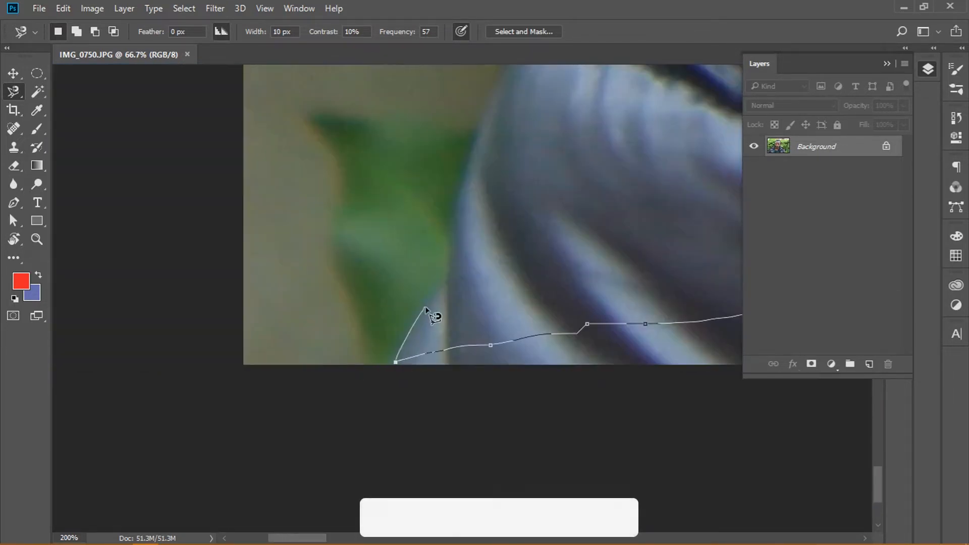
- Trace the outer edge of the sleeve from the photo's lower edge up to the shoulder with the Magnetic Lasso
{"action": "key", "text": "ctrl+plus"}
{"action": "left_click_drag", "start_coordinate": [443, 208], "coordinate": [411, 356]}
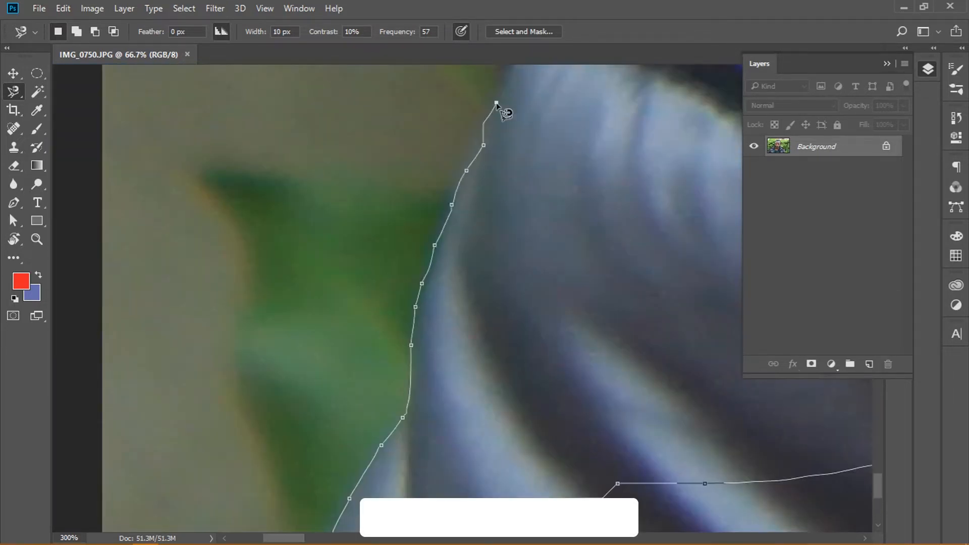
{"action": "left_click_drag", "start_coordinate": [504, 108], "coordinate": [495, 402]}
{"action": "mouse_move", "coordinate": [534, 193]}
{"action": "left_mouse_down"}
{"action": "mouse_move", "coordinate": [508, 395]}
{"action": "mouse_move", "coordinate": [580, 214]}
{"action": "mouse_move", "coordinate": [597, 215]}
{"action": "mouse_move", "coordinate": [504, 381]}
{"action": "mouse_move", "coordinate": [608, 101]}
{"action": "mouse_move", "coordinate": [566, 359]}
{"action": "left_mouse_up"}
{"action": "left_click_drag", "start_coordinate": [543, 232], "coordinate": [229, 445]}
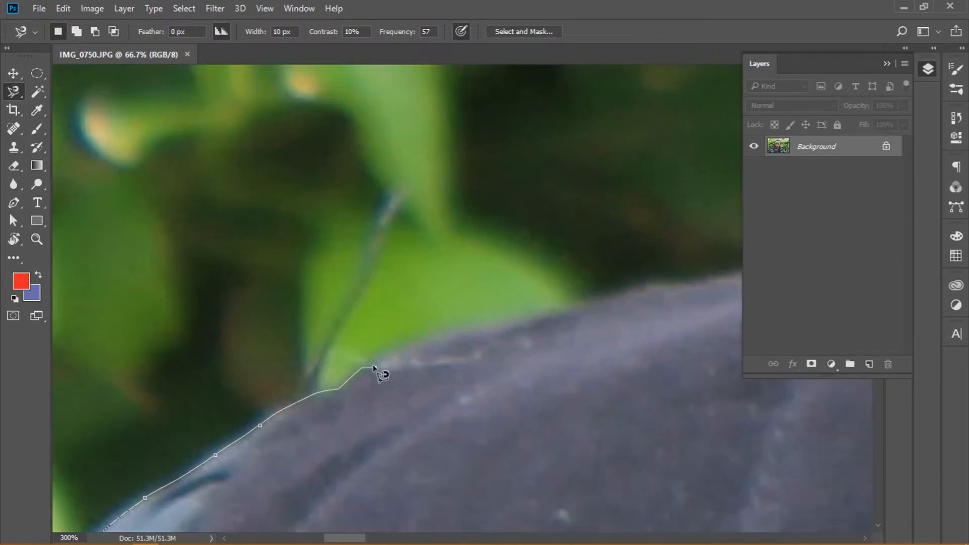
- Extend the Magnetic Lasso path along the top of the shoulder to the jacket's hood
{"action": "left_click_drag", "start_coordinate": [487, 331], "coordinate": [275, 413]}
{"action": "left_click_drag", "start_coordinate": [580, 351], "coordinate": [96, 451]}
{"action": "left_click_drag", "start_coordinate": [474, 328], "coordinate": [161, 404]}
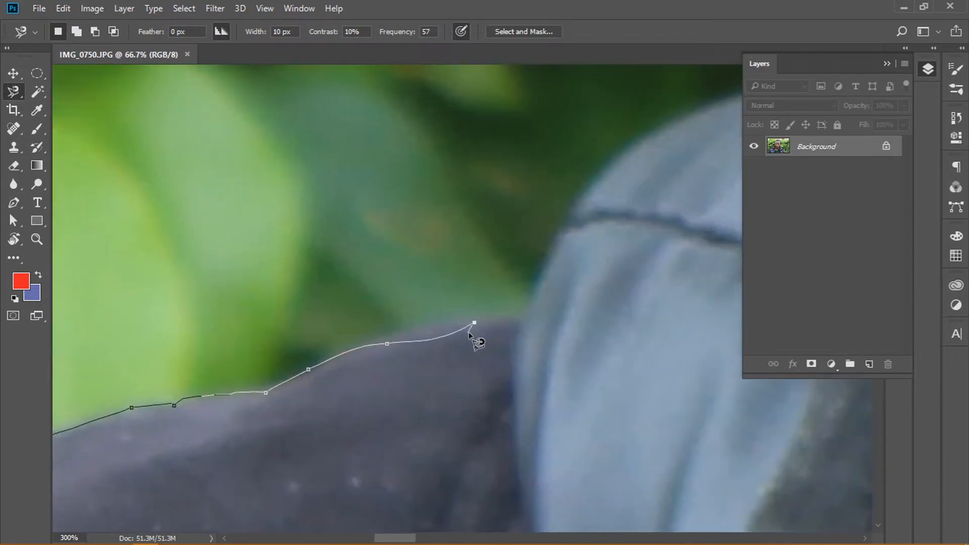
- Trace the outer edge of the jacket's hood upward toward the neck
{"action": "left_click_drag", "start_coordinate": [450, 321], "coordinate": [223, 513]}
{"action": "left_click_drag", "start_coordinate": [490, 312], "coordinate": [252, 454]}
{"action": "left_click_drag", "start_coordinate": [416, 217], "coordinate": [355, 376]}
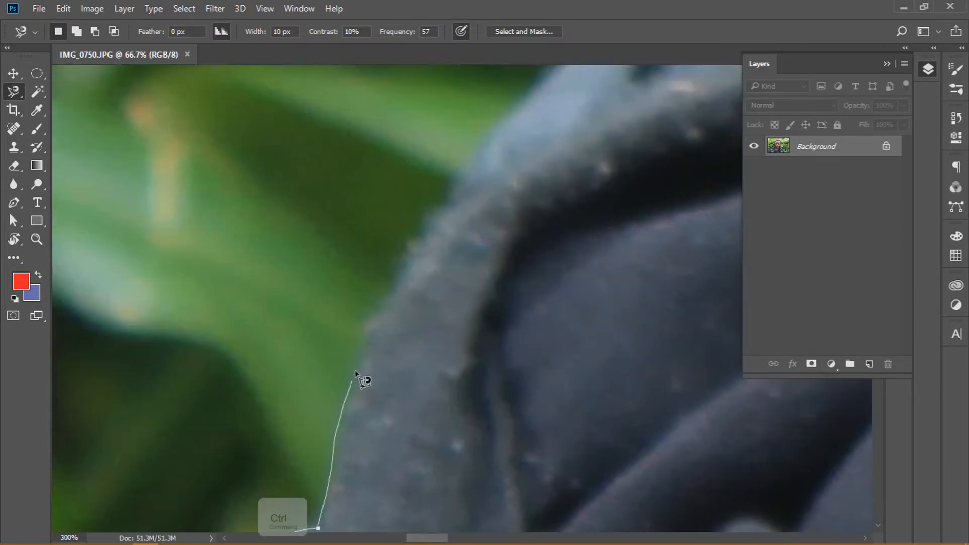
{"action": "left_click_drag", "start_coordinate": [439, 199], "coordinate": [328, 396]}
{"action": "left_click_drag", "start_coordinate": [595, 121], "coordinate": [166, 507]}
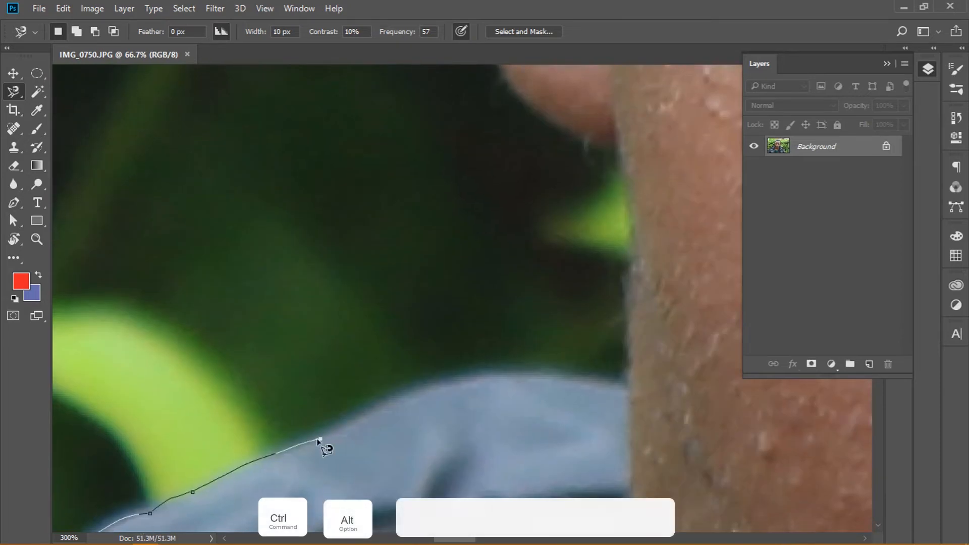
- Carry the path over the top of the hood and up the neck to the earlobe, replacing the misplaced anchor points
{"action": "scroll", "coordinate": [351, 431], "scroll_direction": "down", "scroll_amount": 5}
{"action": "scroll", "coordinate": [348, 430], "scroll_direction": "up", "scroll_amount": 5}
{"action": "key", "text": "BackSpace"}
{"action": "key", "text": "BackSpace"}
{"action": "left_click", "coordinate": [421, 395]}
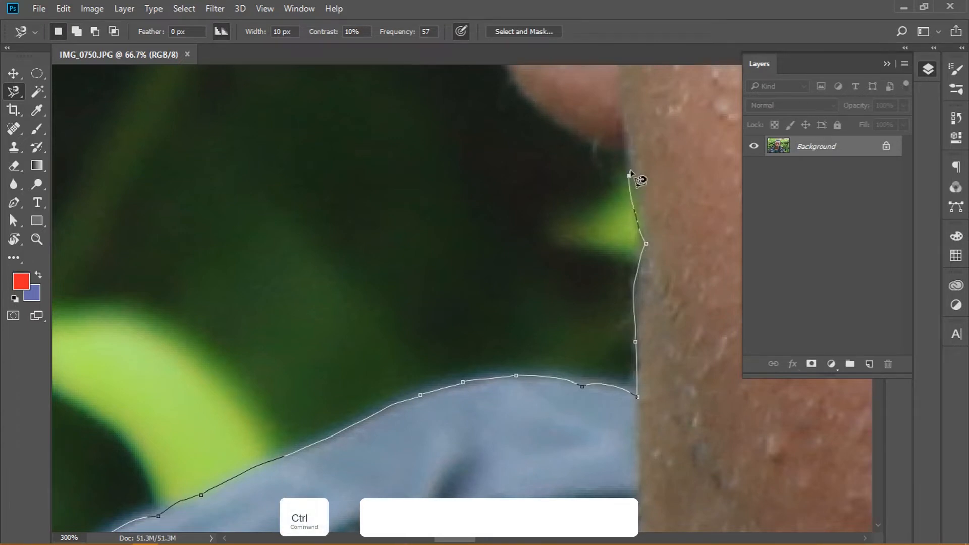
{"action": "key", "text": "BackSpace"}
{"action": "key", "text": "BackSpace"}
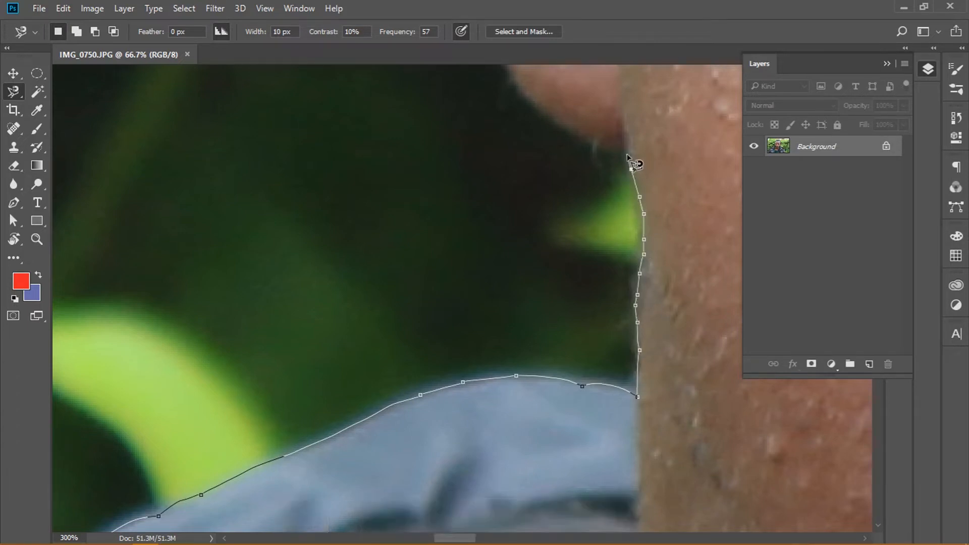
- Trace around the ear from the lobe over its top to the hair beside it
{"action": "left_click_drag", "start_coordinate": [602, 150], "coordinate": [572, 403]}
{"action": "left_click_drag", "start_coordinate": [441, 149], "coordinate": [424, 365]}
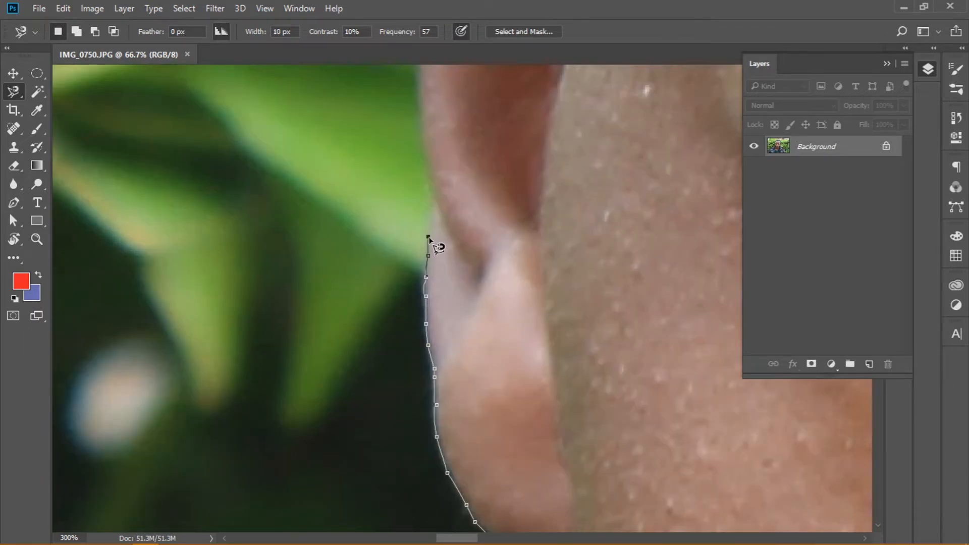
{"action": "left_click_drag", "start_coordinate": [439, 222], "coordinate": [456, 372]}
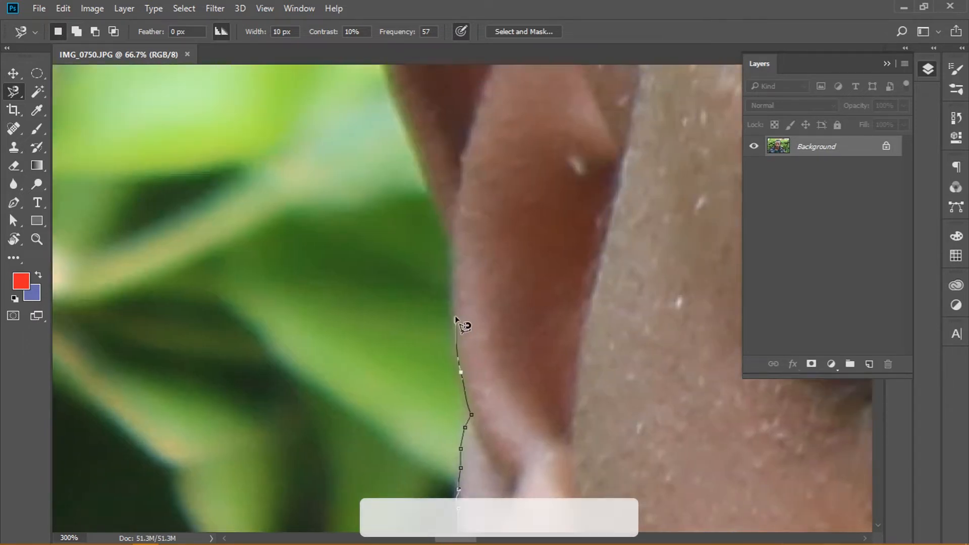
{"action": "left_click_drag", "start_coordinate": [512, 329], "coordinate": [587, 486]}
{"action": "left_click_drag", "start_coordinate": [460, 217], "coordinate": [394, 404]}
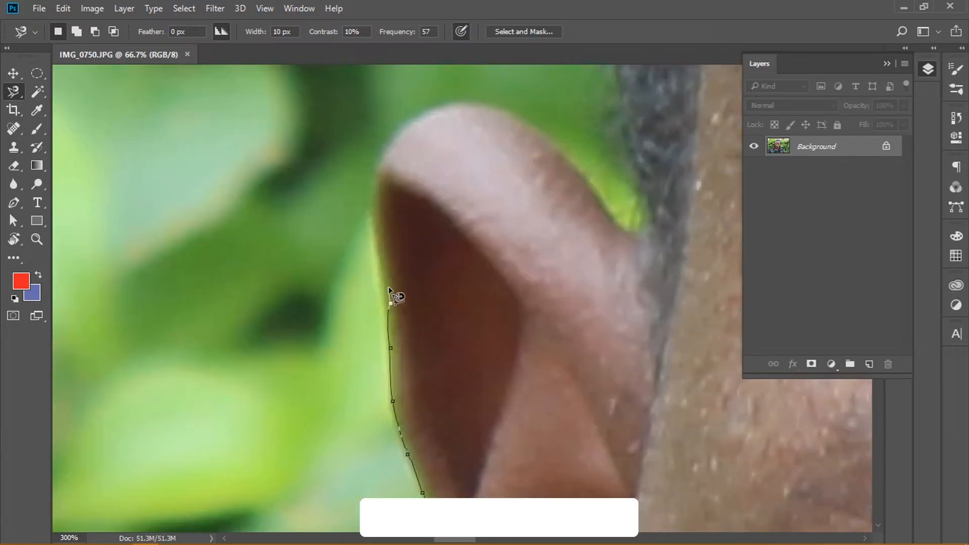
{"action": "mouse_move", "coordinate": [388, 290]}
{"action": "left_mouse_down"}
{"action": "mouse_move", "coordinate": [399, 149]}
{"action": "mouse_move", "coordinate": [386, 306]}
{"action": "mouse_move", "coordinate": [380, 181]}
{"action": "mouse_move", "coordinate": [372, 204]}
{"action": "mouse_move", "coordinate": [373, 188]}
{"action": "mouse_move", "coordinate": [384, 155]}
{"action": "mouse_move", "coordinate": [434, 114]}
{"action": "mouse_move", "coordinate": [508, 115]}
{"action": "mouse_move", "coordinate": [496, 108]}
{"action": "mouse_move", "coordinate": [553, 146]}
{"action": "mouse_move", "coordinate": [628, 234]}
{"action": "mouse_move", "coordinate": [650, 213]}
{"action": "mouse_move", "coordinate": [625, 177]}
{"action": "mouse_move", "coordinate": [612, 118]}
{"action": "mouse_move", "coordinate": [605, 135]}
{"action": "mouse_move", "coordinate": [337, 318]}
{"action": "left_mouse_up"}
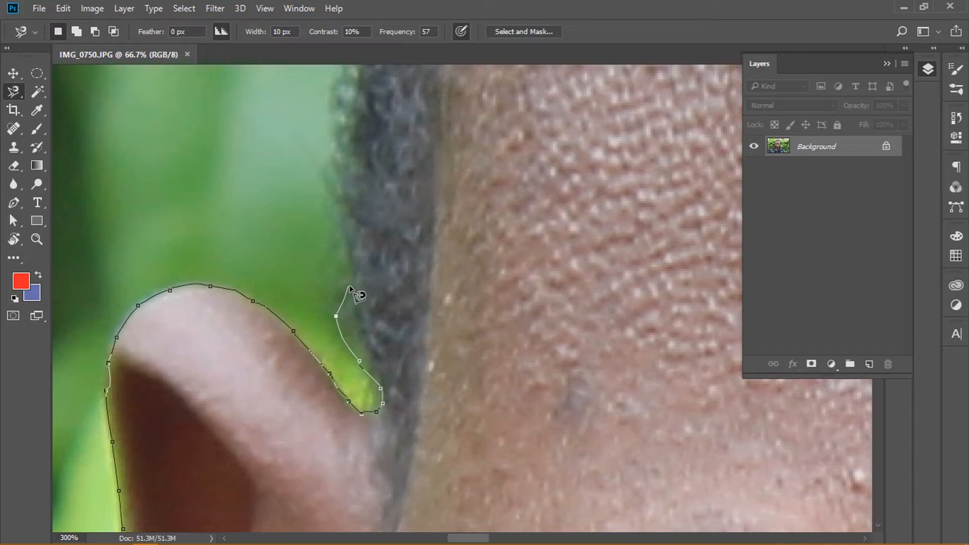
{"action": "left_click", "coordinate": [343, 233]}
{"action": "left_click", "coordinate": [342, 189]}
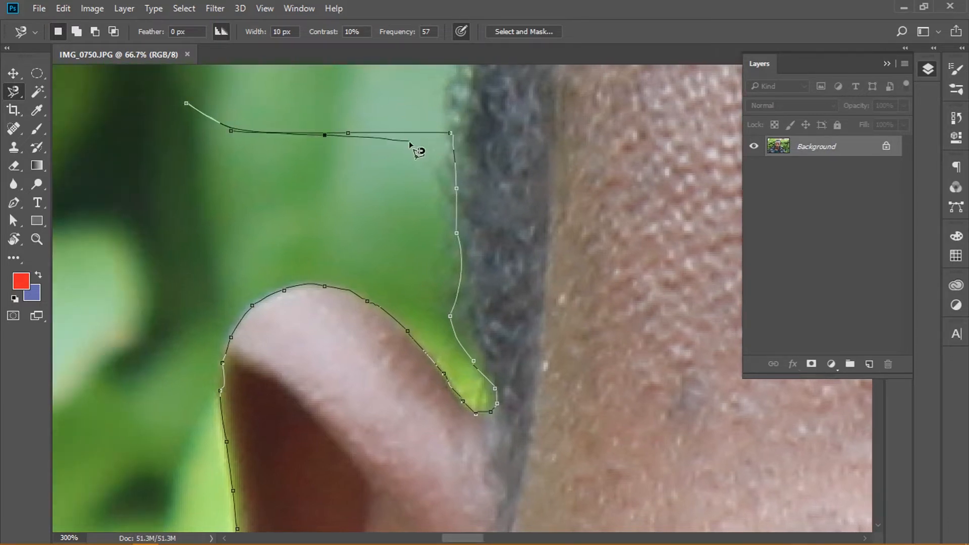
{"action": "key", "text": "BackSpace"}
{"action": "key", "text": "BackSpace"}
{"action": "key", "text": "BackSpace"}
{"action": "key", "text": "BackSpace"}
{"action": "key", "text": "BackSpace"}
{"action": "key", "text": "BackSpace"}
{"action": "key", "text": "BackSpace"}
{"action": "key", "text": "BackSpace"}
{"action": "key", "text": "BackSpace"}
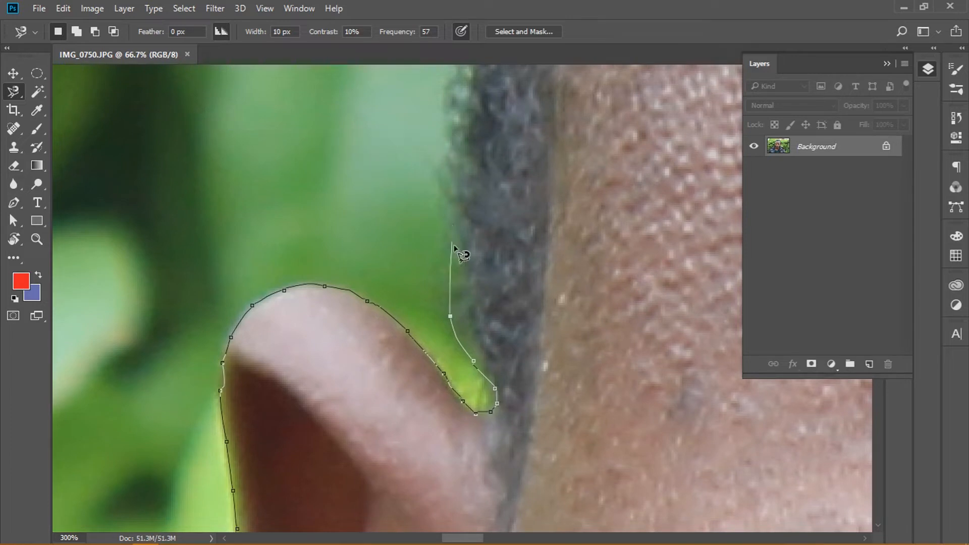
- Trace the edge of the hair from above the ear up toward the crown, removing the last stray anchor points
{"action": "left_click_drag", "start_coordinate": [457, 146], "coordinate": [385, 493]}
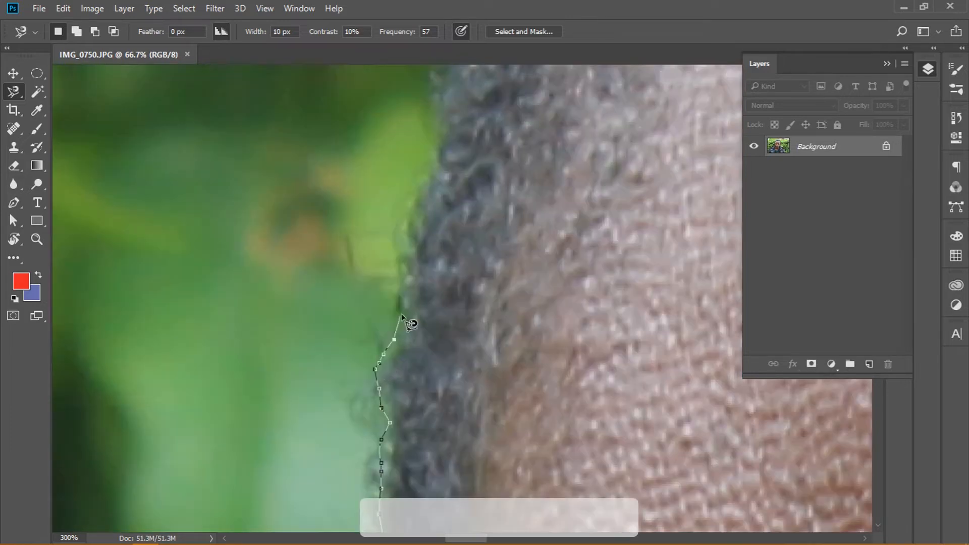
{"action": "mouse_move", "coordinate": [454, 125]}
{"action": "left_mouse_down"}
{"action": "mouse_move", "coordinate": [495, 197]}
{"action": "mouse_move", "coordinate": [487, 448]}
{"action": "left_mouse_up"}
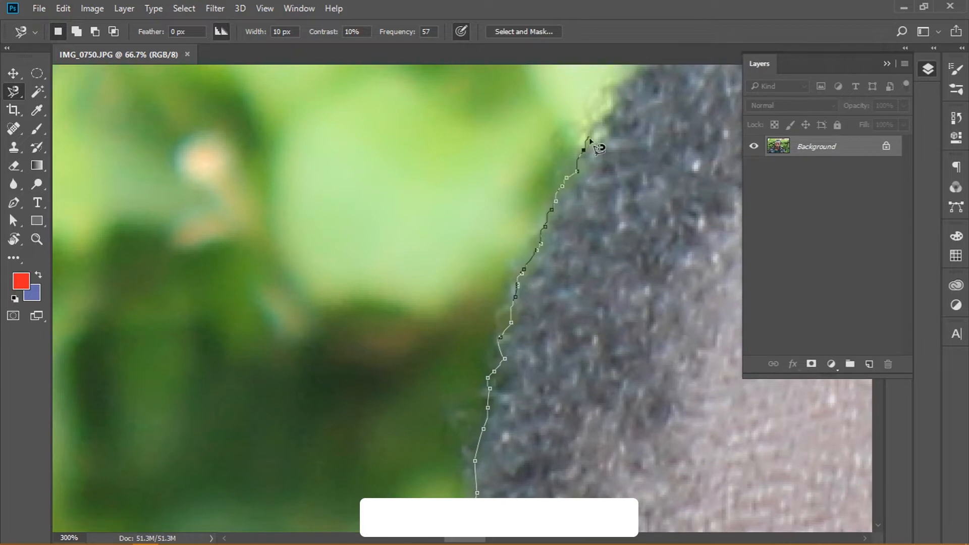
{"action": "left_click_drag", "start_coordinate": [588, 145], "coordinate": [368, 402]}
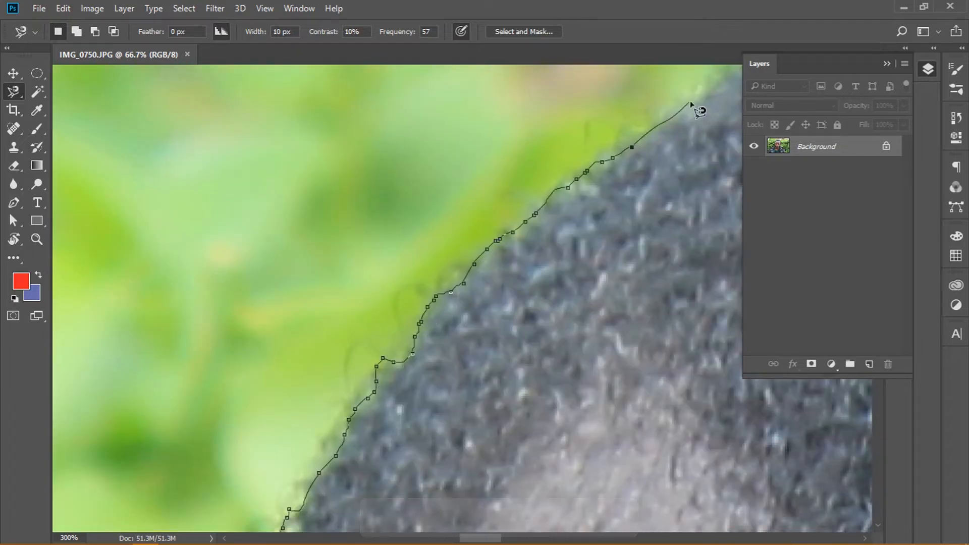
{"action": "key", "text": "BackSpace"}
{"action": "key", "text": "BackSpace"}
- Add an anchor point on the upper edge of the hair and close the Magnetic Lasso path into a selection
{"action": "left_click_drag", "start_coordinate": [648, 132], "coordinate": [175, 455]}
{"action": "double_click", "coordinate": [303, 356]}
{"action": "left_click", "coordinate": [303, 355]}
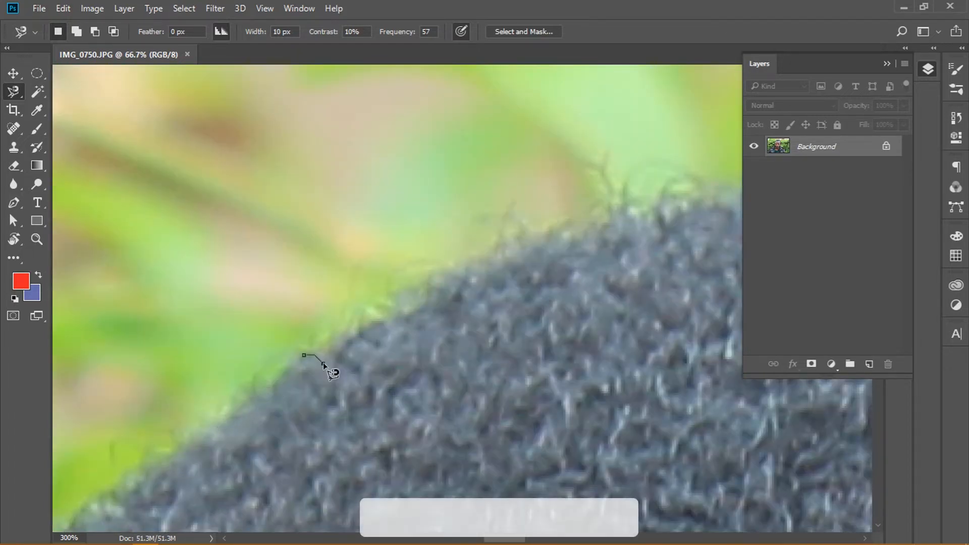
{"action": "mouse_move", "coordinate": [392, 370]}
{"action": "left_mouse_down"}
{"action": "mouse_move", "coordinate": [411, 202]}
{"action": "mouse_move", "coordinate": [398, 286]}
{"action": "mouse_move", "coordinate": [466, 207]}
{"action": "left_mouse_up"}
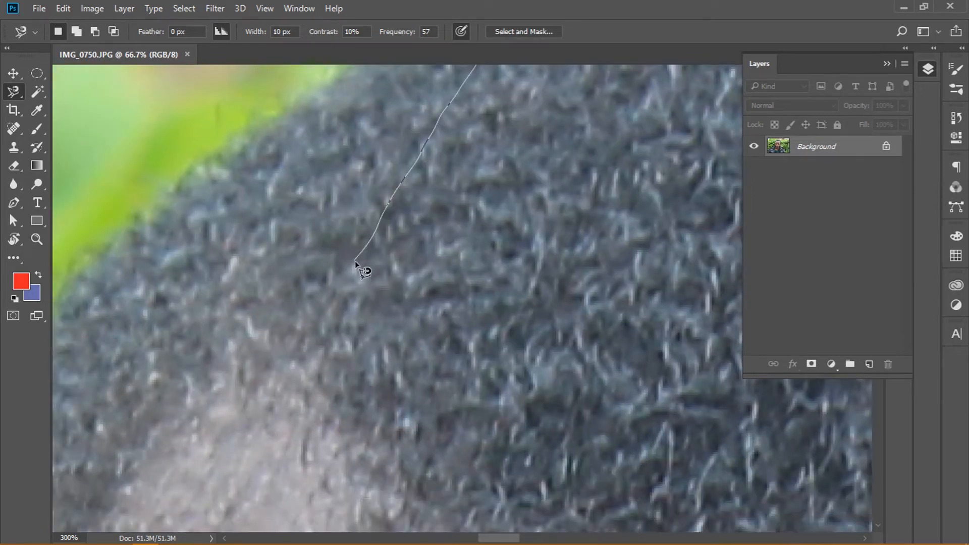
{"action": "double_click", "coordinate": [471, 302]}
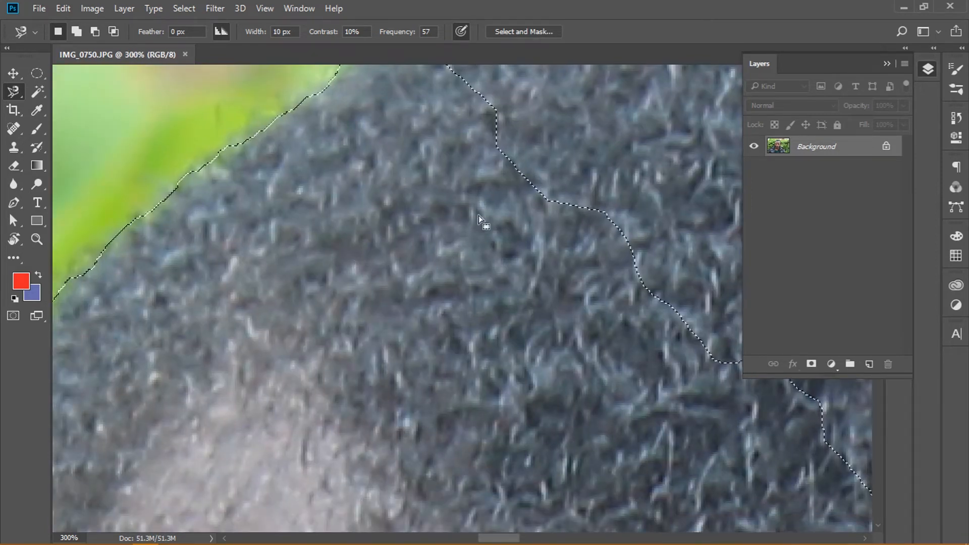
- Examine the closed selection around the man's head and shoulders at a smaller magnification
{"action": "left_click_drag", "start_coordinate": [478, 216], "coordinate": [392, 349]}
{"action": "left_click_drag", "start_coordinate": [492, 270], "coordinate": [254, 307]}
{"action": "left_click_drag", "start_coordinate": [386, 293], "coordinate": [342, 259]}
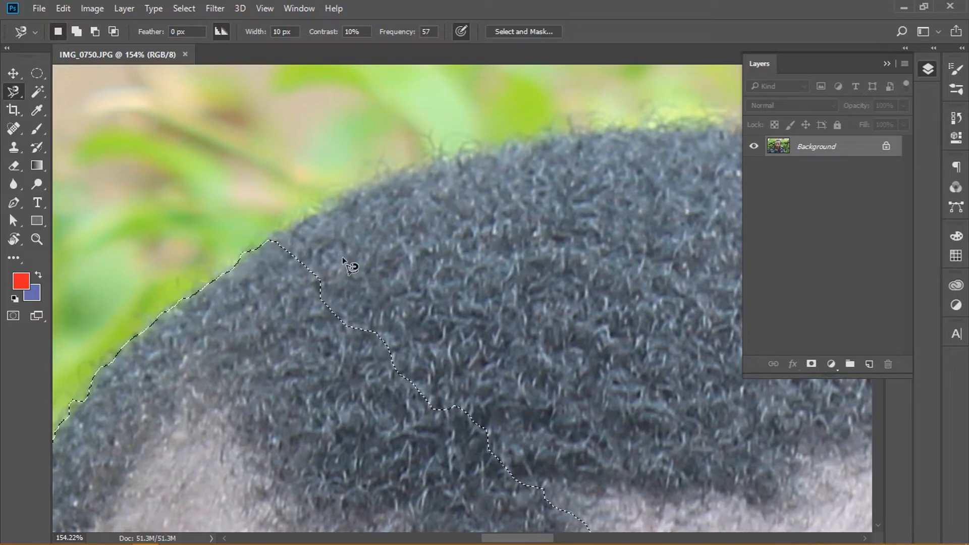
{"action": "key", "text": "ctrl+space"}
{"action": "left_click", "coordinate": [342, 258], "text": "ctrl"}
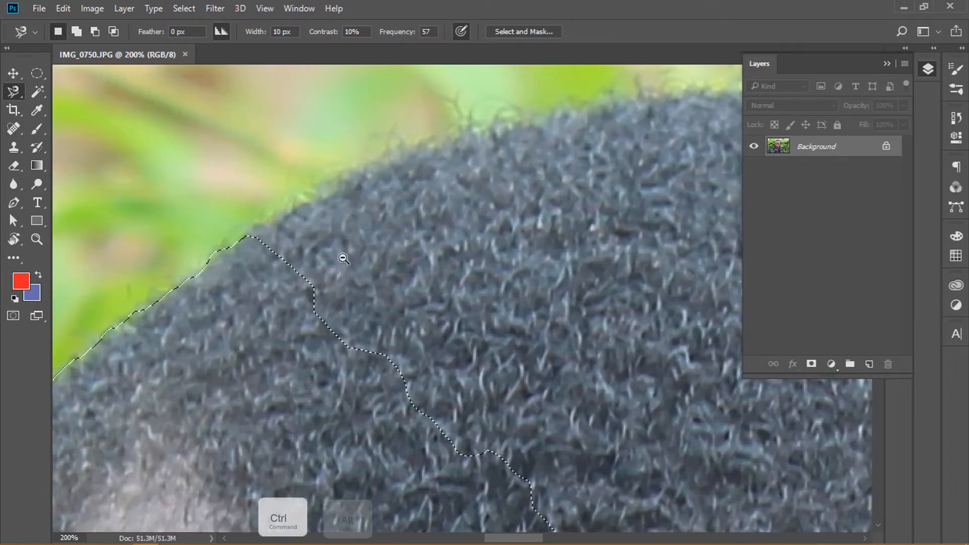
{"action": "left_click", "coordinate": [342, 258], "text": "ctrl+alt"}
{"action": "left_click", "coordinate": [343, 258], "text": "ctrl+alt"}
{"action": "left_click", "coordinate": [343, 258], "text": "ctrl+alt"}
{"action": "left_click", "coordinate": [343, 258], "text": "ctrl+alt"}
{"action": "left_click", "coordinate": [342, 258], "text": "ctrl+alt"}
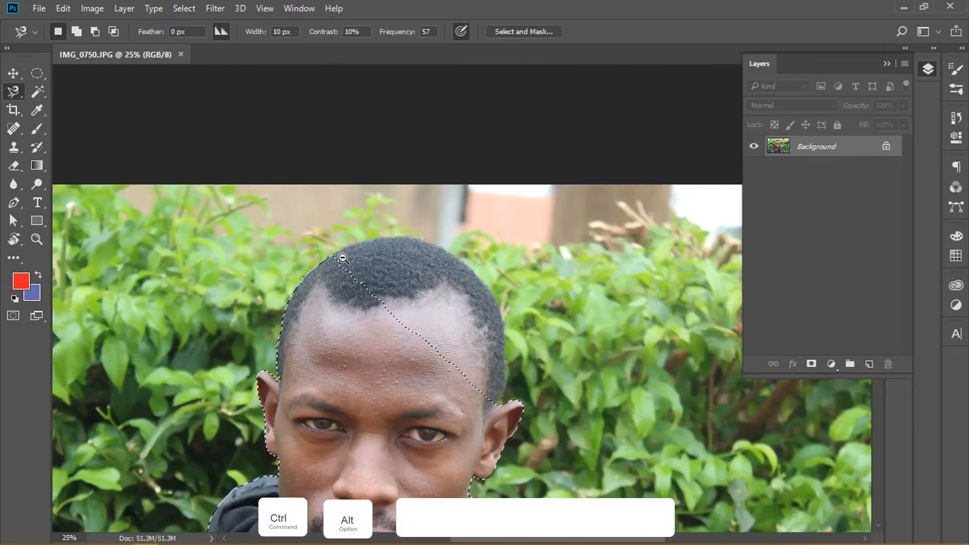
{"action": "left_click_drag", "start_coordinate": [343, 261], "coordinate": [367, 161]}
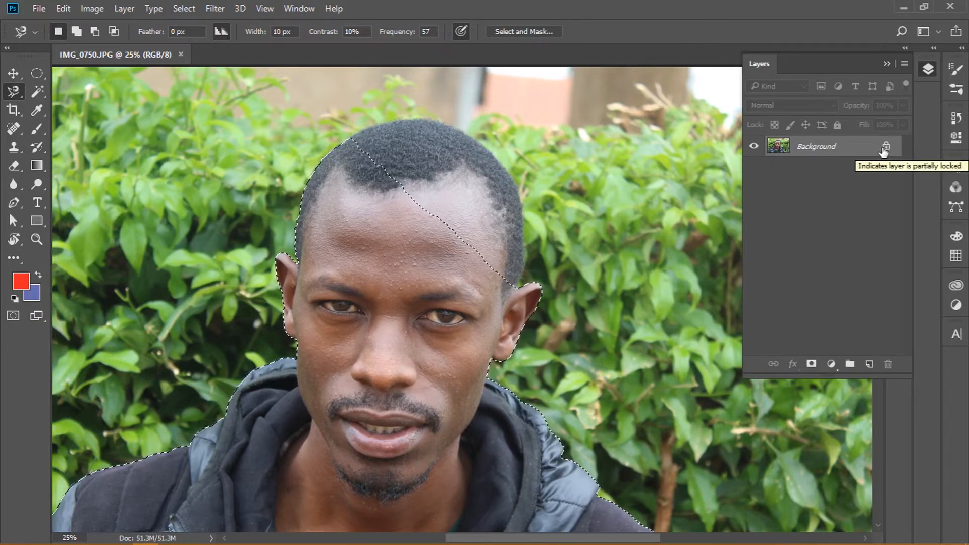
- Duplicate the Background layer and select the Background copy
{"action": "left_click_drag", "start_coordinate": [853, 151], "coordinate": [870, 364]}
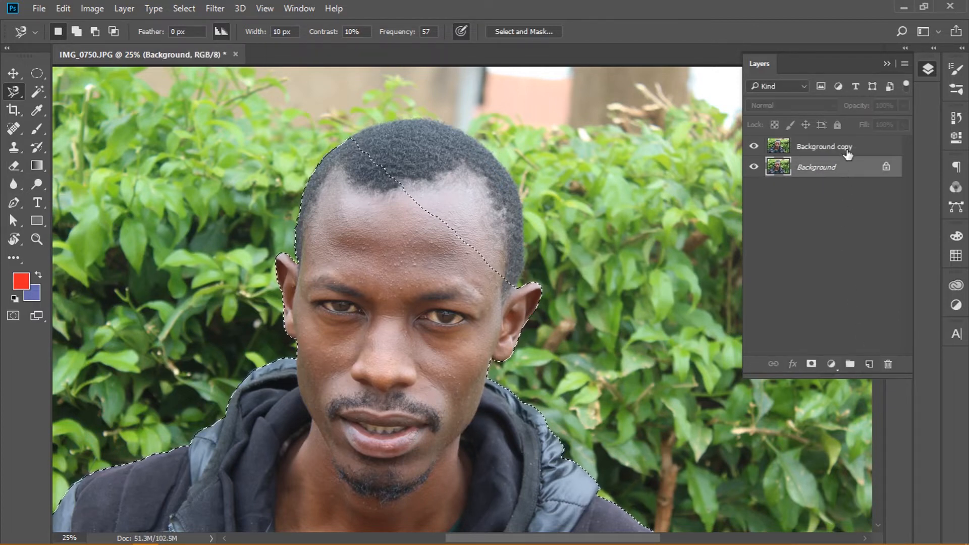
{"action": "left_click", "coordinate": [851, 168]}
{"action": "left_click", "coordinate": [839, 148]}
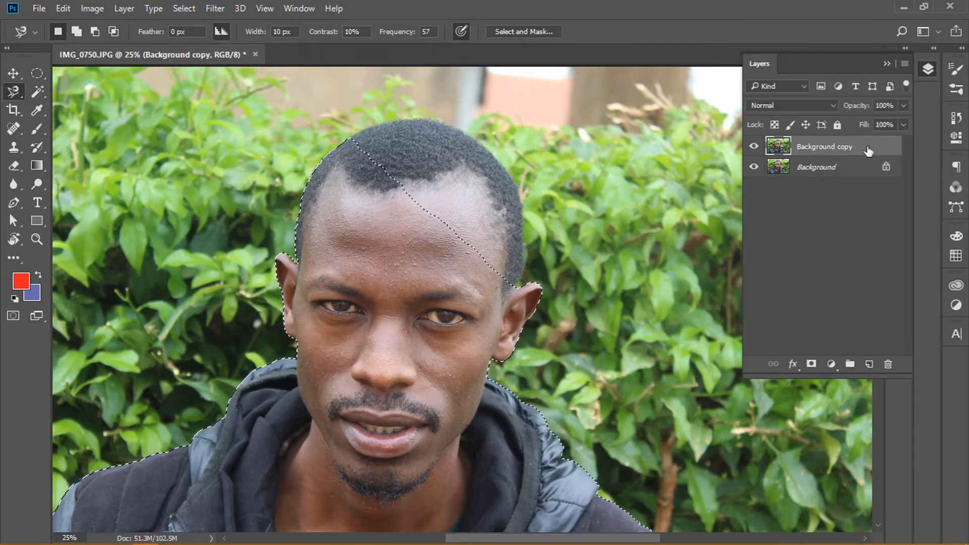
{"action": "left_click", "coordinate": [829, 165]}
{"action": "left_click", "coordinate": [831, 154]}
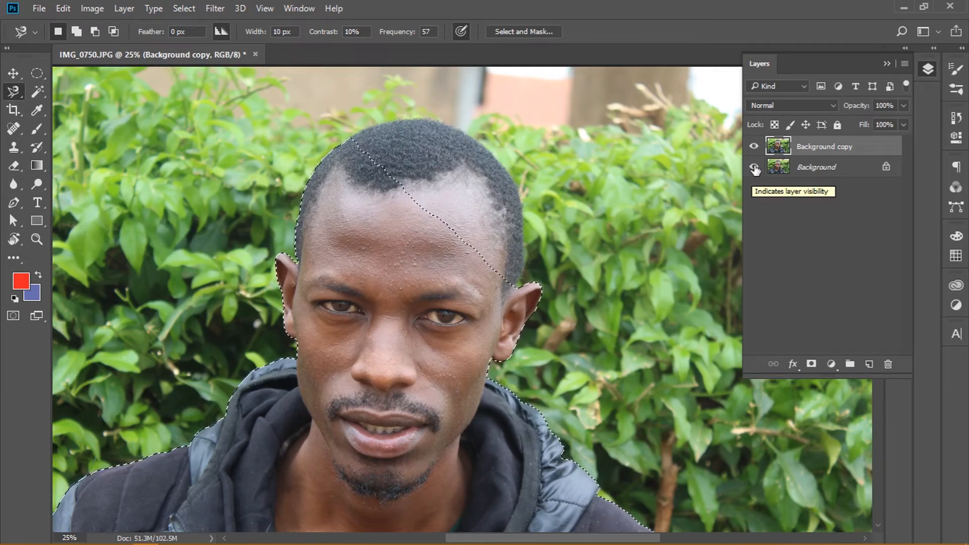
- Hide the Background copy and add a layer mask to the original Background layer from the active selection
{"action": "left_click", "coordinate": [754, 168]}
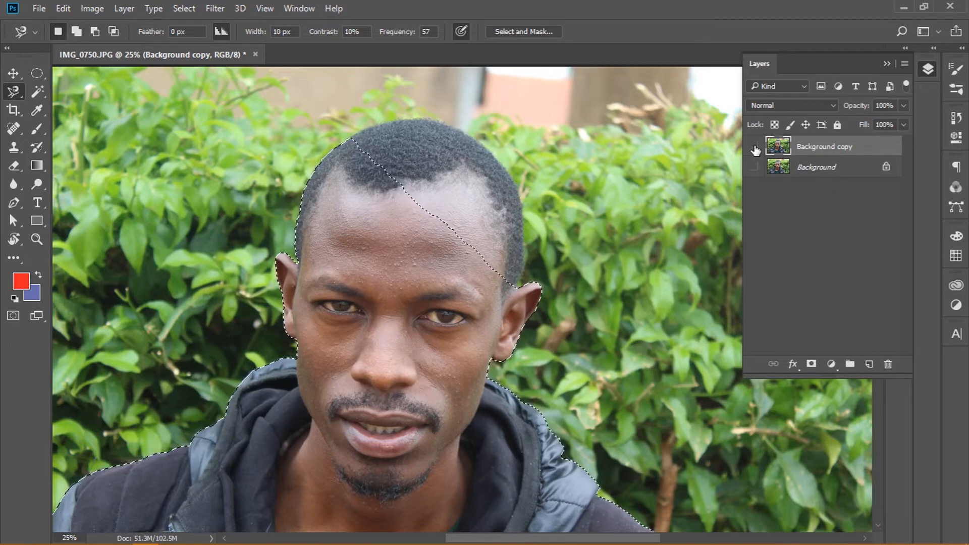
{"action": "left_click", "coordinate": [755, 147]}
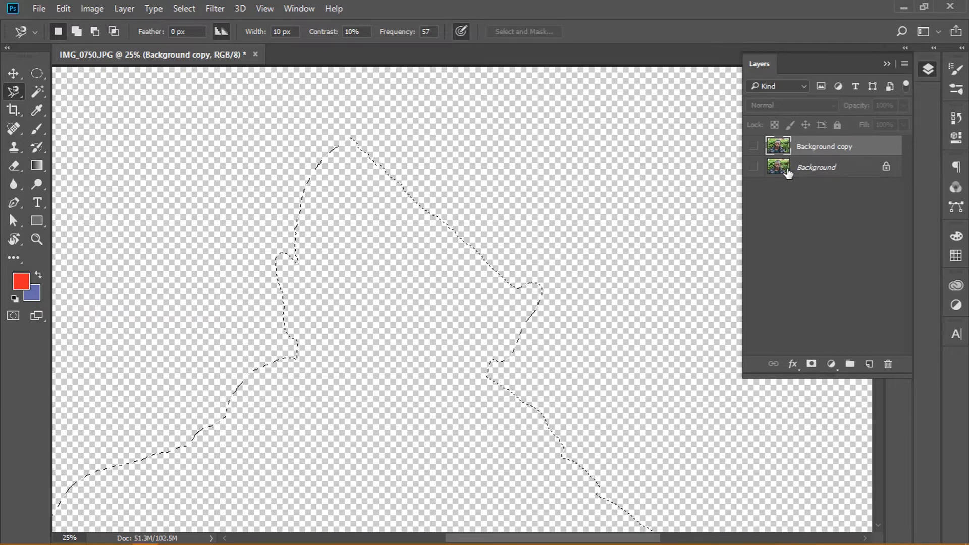
{"action": "left_click", "coordinate": [810, 170]}
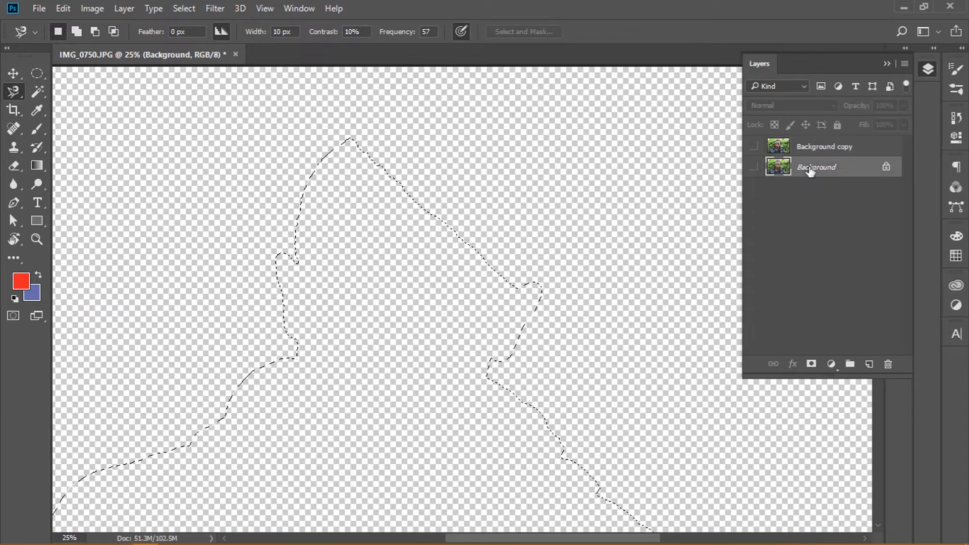
{"action": "left_click", "coordinate": [753, 168]}
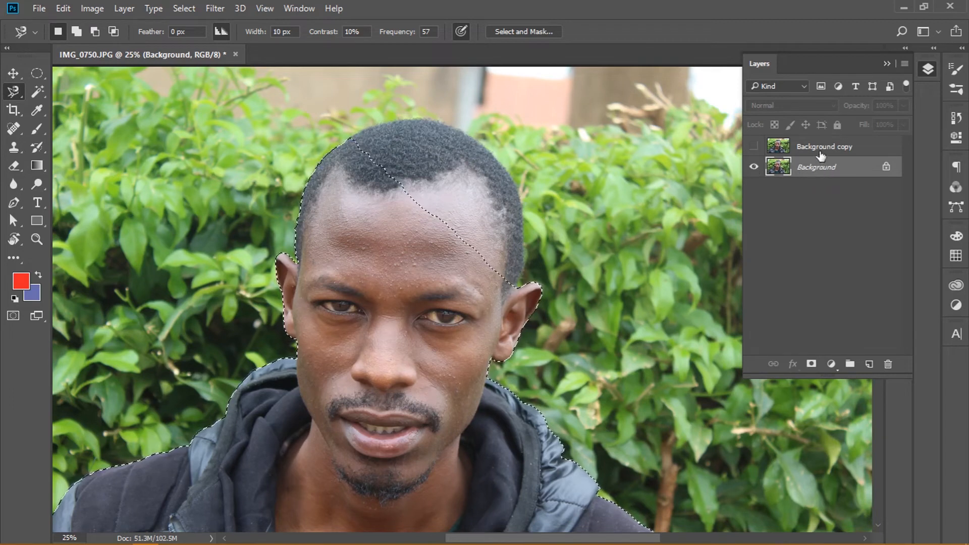
{"action": "left_click", "coordinate": [811, 365]}
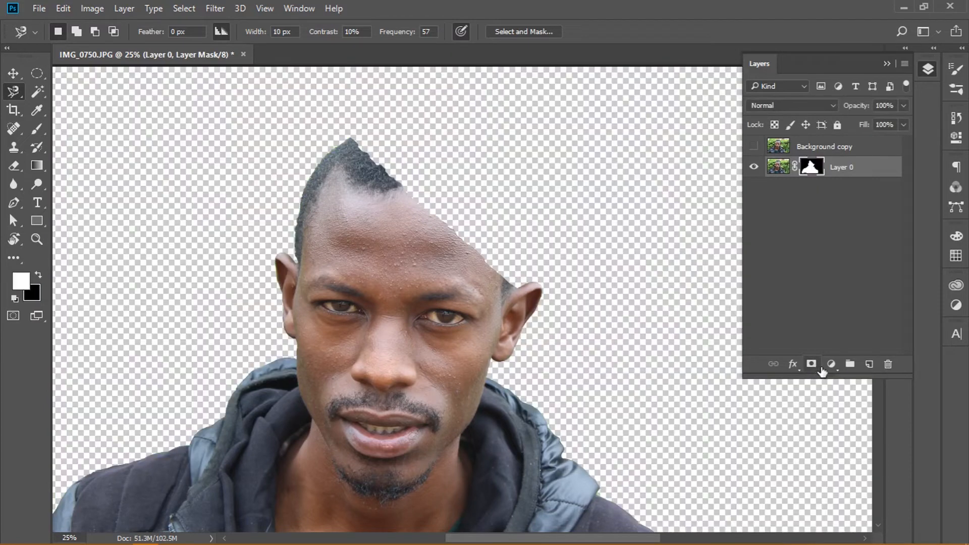
{"action": "left_click_drag", "start_coordinate": [815, 376], "coordinate": [816, 525]}
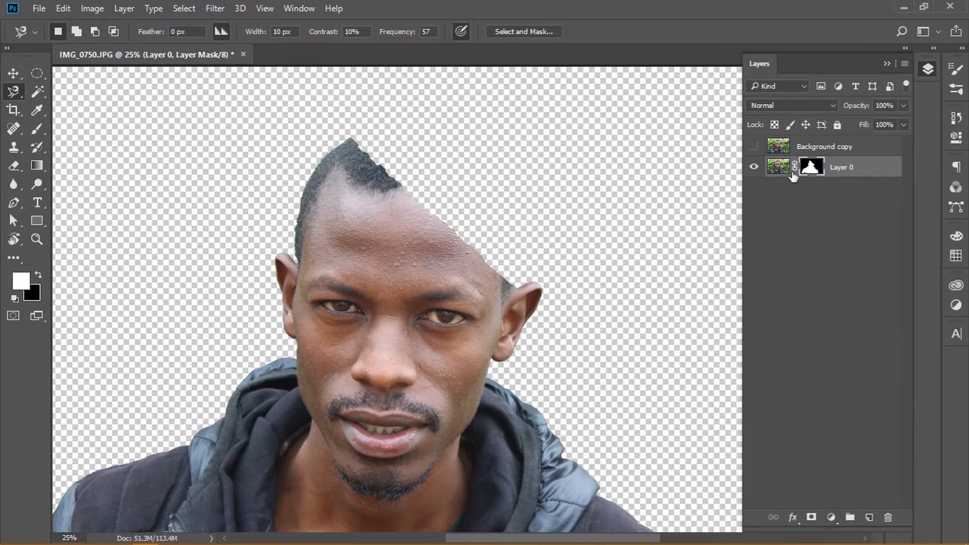
- Show the Background copy again and select the masked Layer 0 beneath it
{"action": "left_click", "coordinate": [810, 151]}
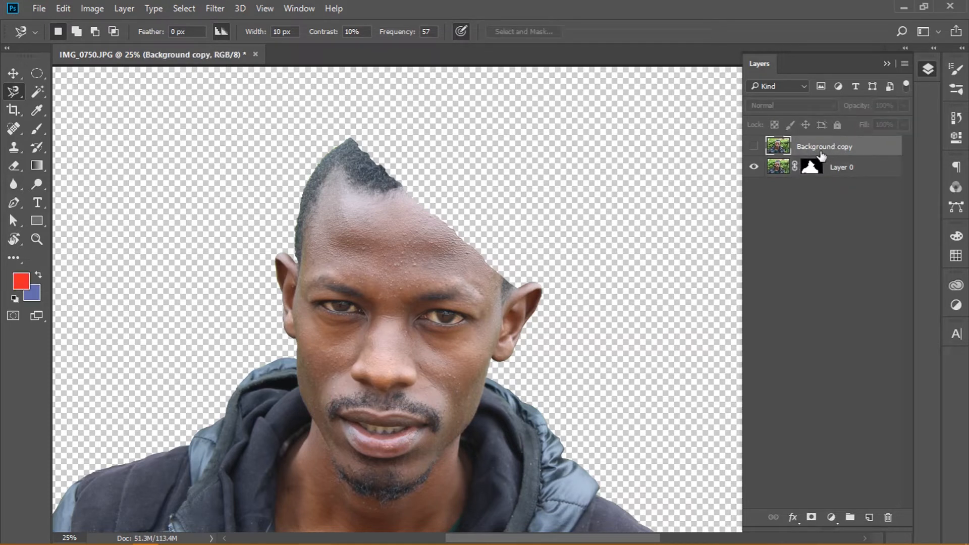
{"action": "left_click", "coordinate": [757, 147]}
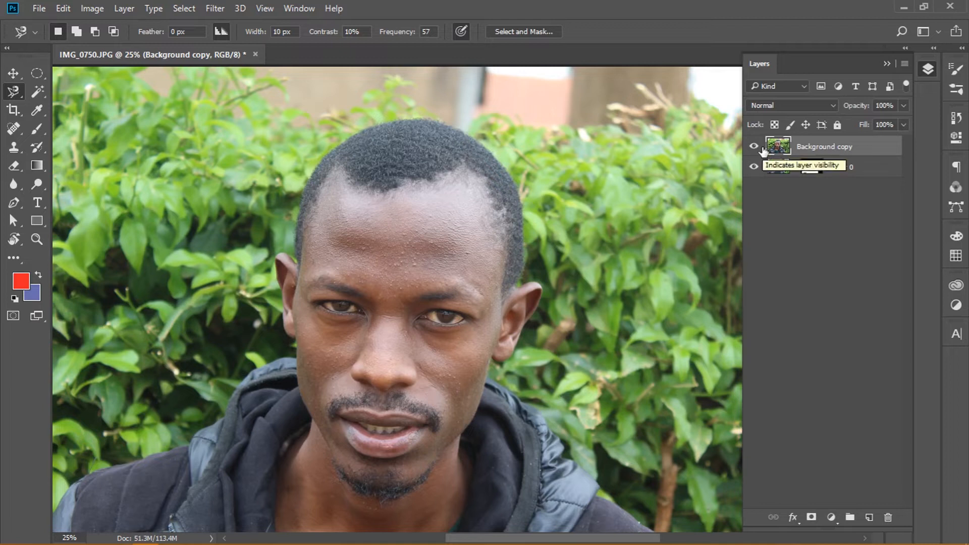
{"action": "left_click", "coordinate": [846, 171]}
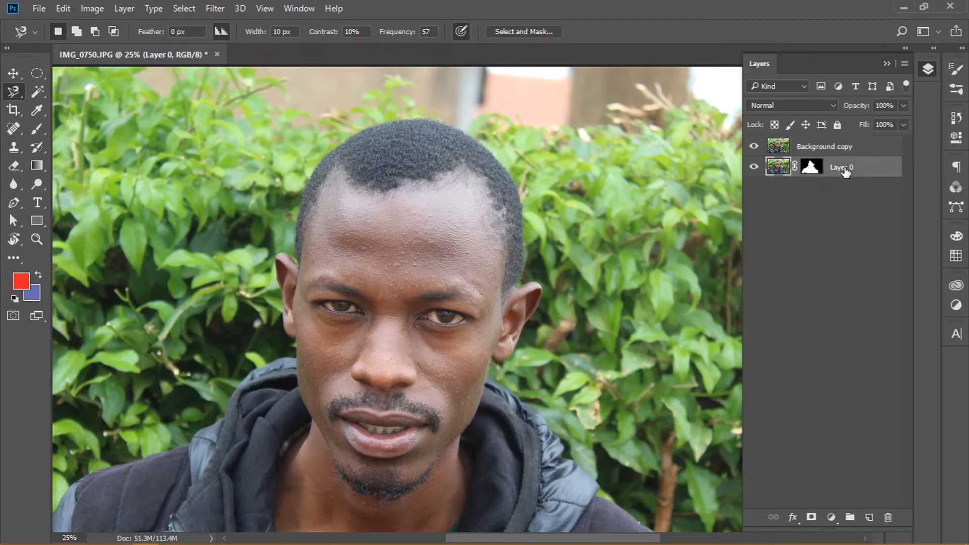
- Rename the Background copy layer to head and hide the masked Layer 0
{"action": "double_click", "coordinate": [846, 170]}
{"action": "left_click", "coordinate": [857, 149]}
{"action": "double_click", "coordinate": [825, 148]}
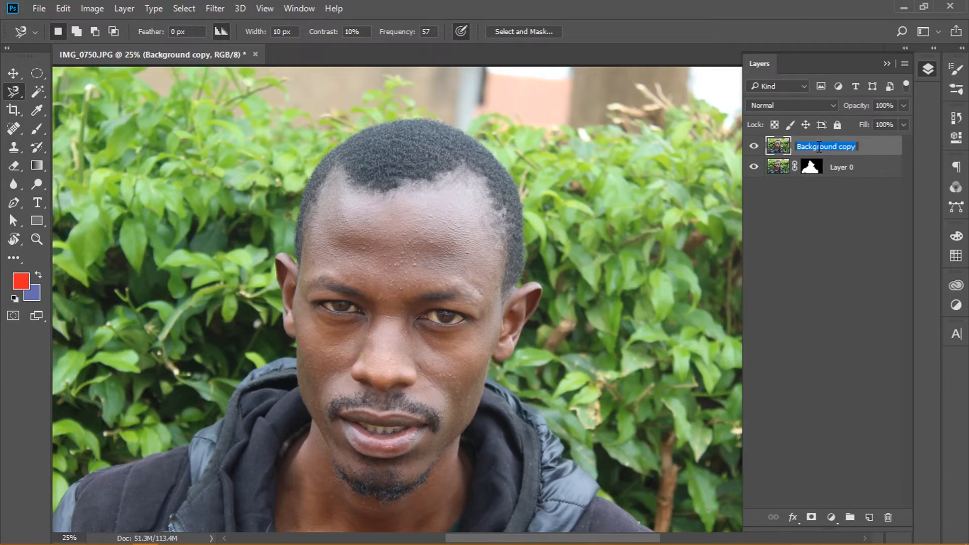
{"action": "type", "text": "head"}
{"action": "key", "text": "Return"}
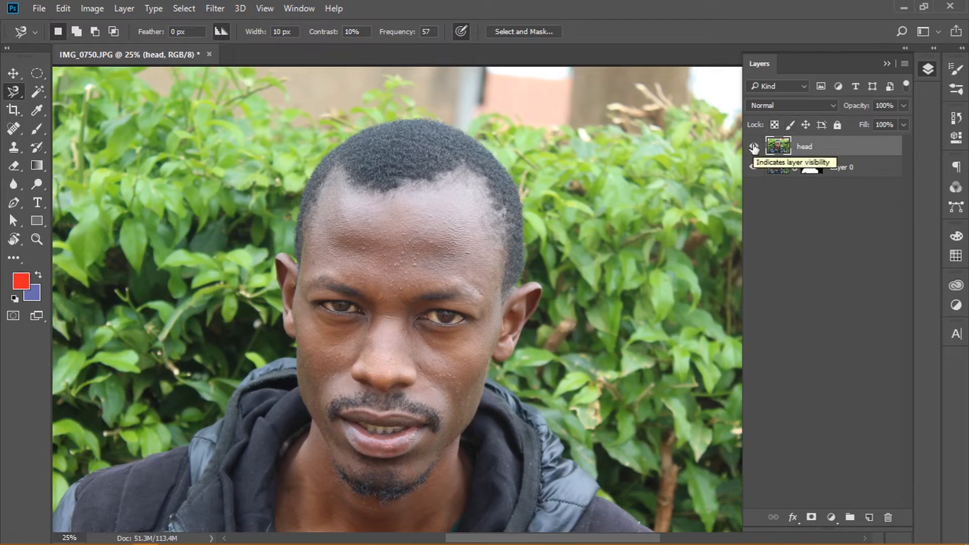
{"action": "left_click", "coordinate": [754, 167]}
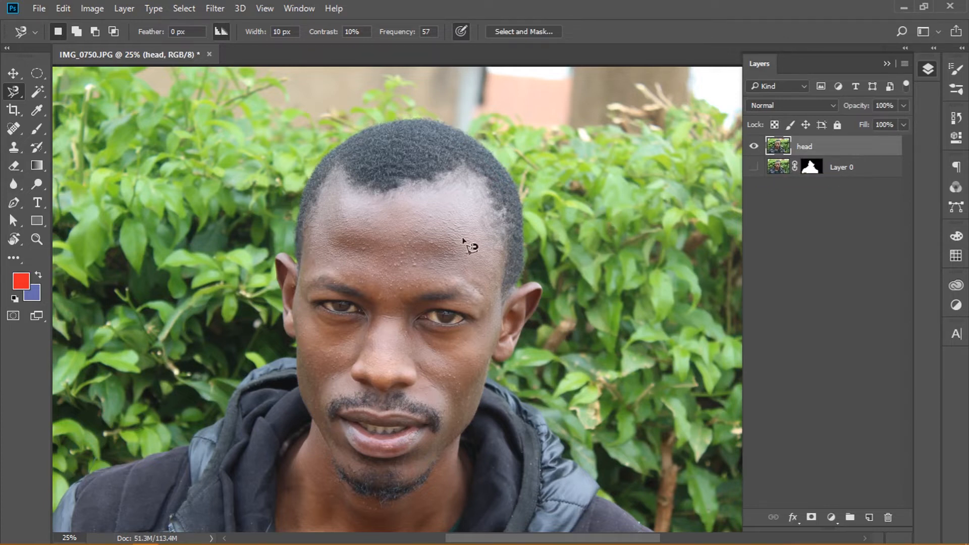
- Switch from the Magnetic Lasso to the Quick Selection tool
{"action": "right_click", "coordinate": [11, 92]}
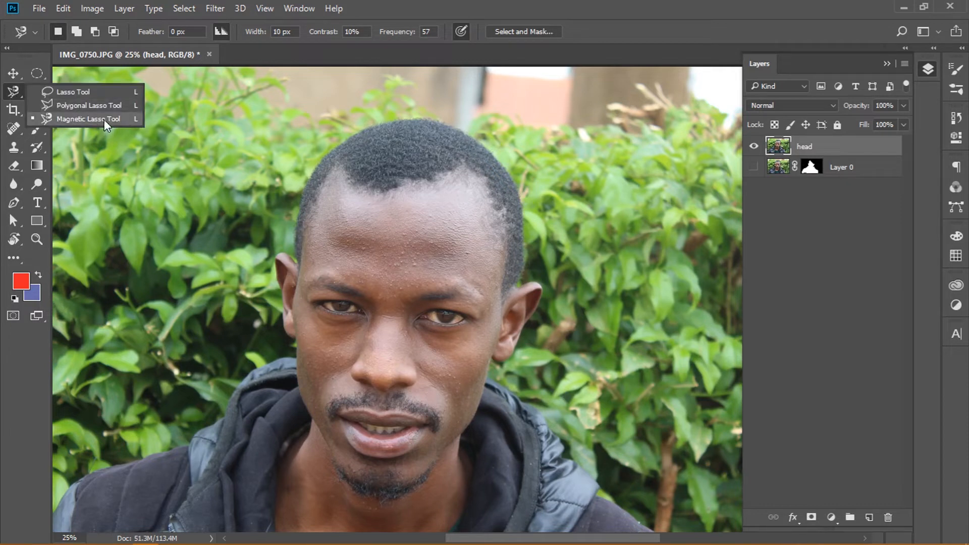
{"action": "left_click", "coordinate": [14, 95]}
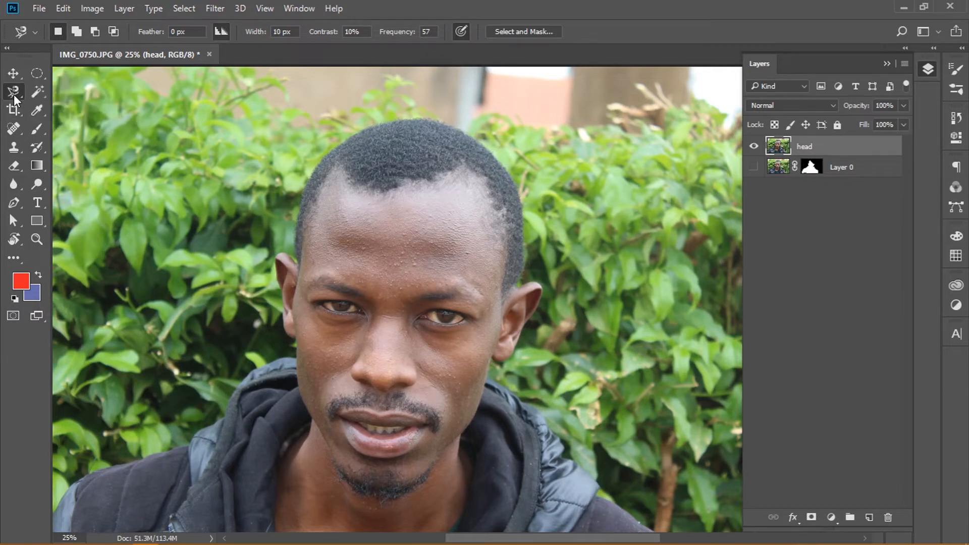
{"action": "left_click", "coordinate": [42, 93]}
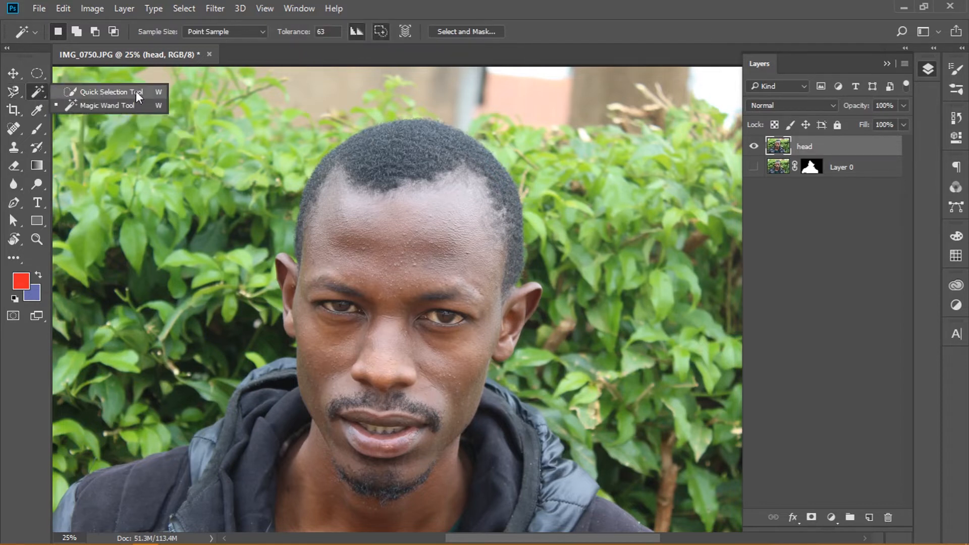
{"action": "left_click", "coordinate": [122, 91]}
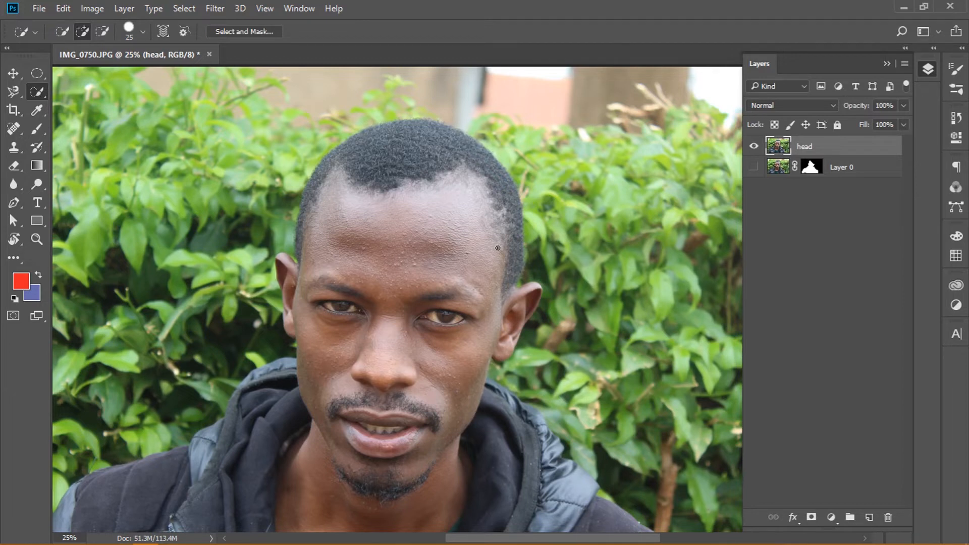
- Try larger and smaller Quick Selection brush sizes and settle on a size of 125
{"action": "key", "text": "bracketright"}
{"action": "key", "text": "bracketright"}
{"action": "key", "text": "bracketright"}
{"action": "key", "text": "bracketright"}
{"action": "key", "text": "bracketright"}
{"action": "key", "text": "bracketright"}
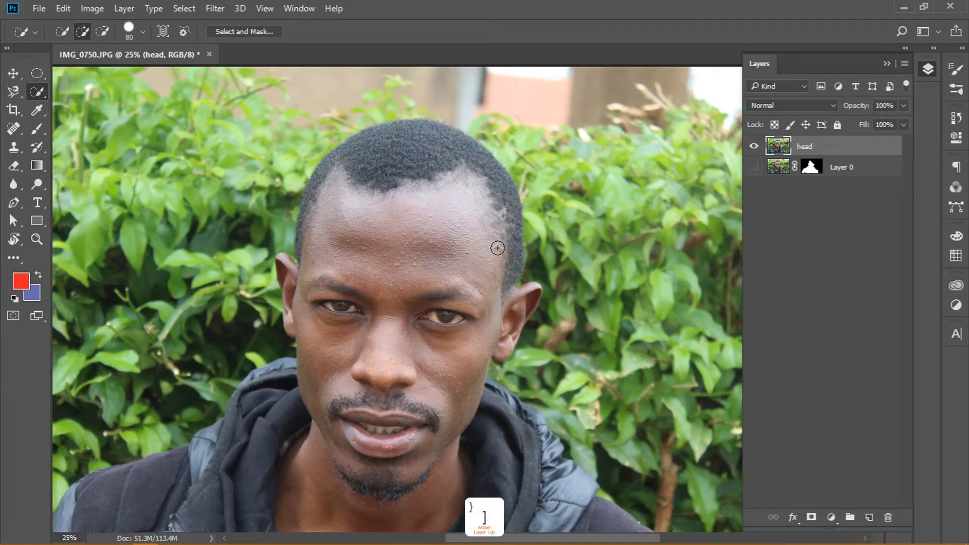
{"action": "key", "text": "bracketright"}
{"action": "key", "text": "bracketright"}
{"action": "key", "text": "bracketright"}
{"action": "key", "text": "bracketright"}
{"action": "key", "text": "bracketright"}
{"action": "key", "text": "bracketright"}
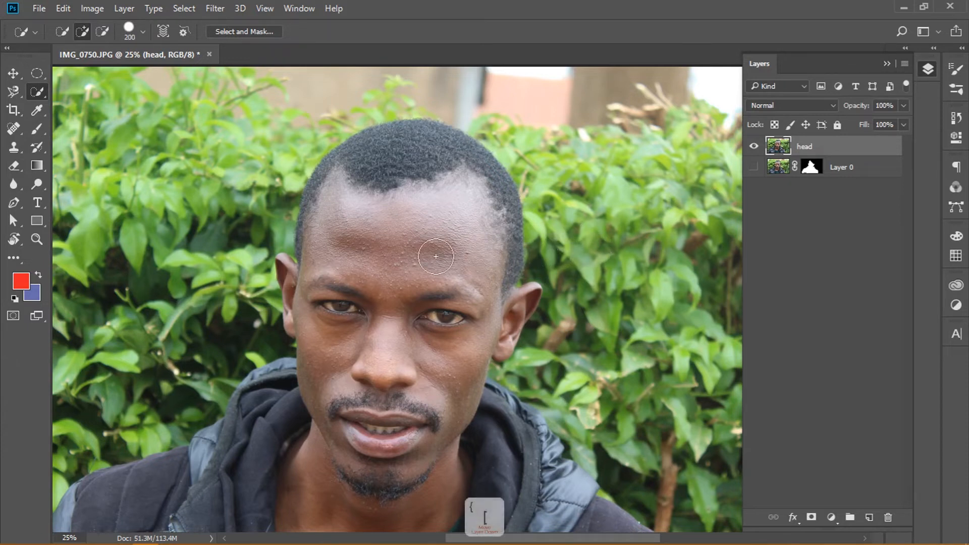
{"action": "key", "text": "bracketleft"}
{"action": "key", "text": "bracketleft"}
{"action": "key", "text": "bracketleft"}
{"action": "key", "text": "bracketleft"}
{"action": "key", "text": "bracketleft"}
{"action": "key", "text": "bracketleft"}
{"action": "key", "text": "bracketleft"}
{"action": "key", "text": "bracketleft"}
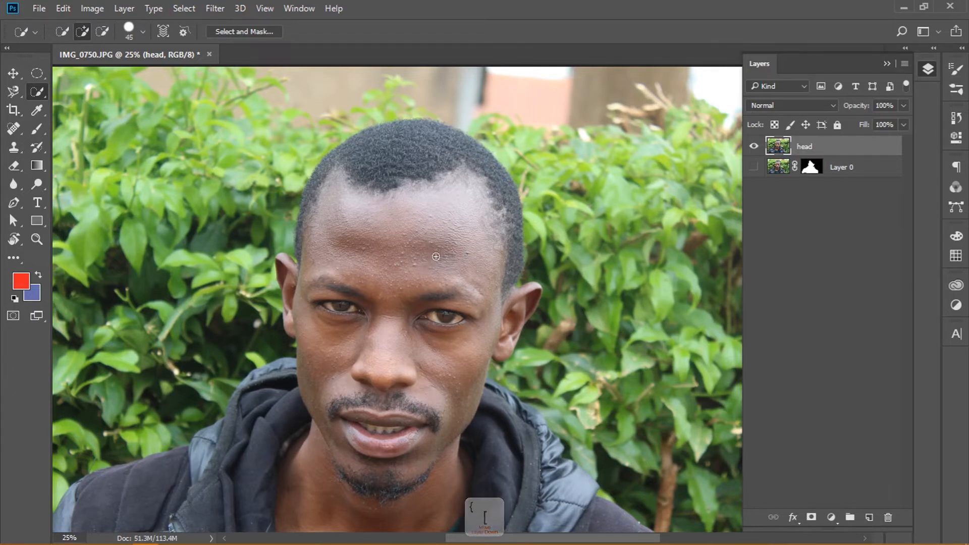
{"action": "key", "text": "bracketright"}
{"action": "key", "text": "bracketright"}
{"action": "key", "text": "bracketright"}
{"action": "key", "text": "bracketright"}
{"action": "key", "text": "bracketright"}
{"action": "key", "text": "bracketright"}
{"action": "key", "text": "bracketright"}
{"action": "key", "text": "bracketright"}
{"action": "key", "text": "bracketright"}
{"action": "key", "text": "bracketright"}
{"action": "key", "text": "bracketright"}
{"action": "key", "text": "bracketright"}
{"action": "key", "text": "bracketright"}
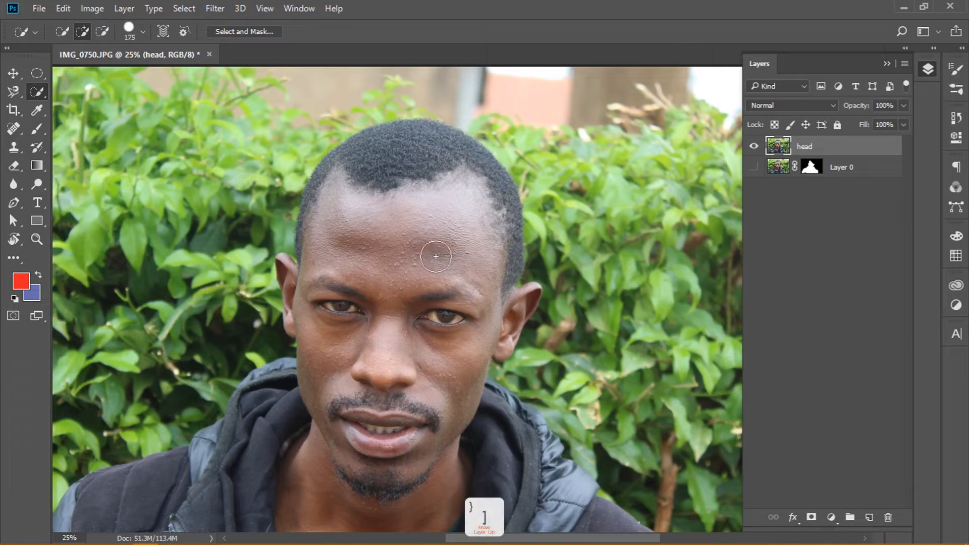
{"action": "key", "text": "bracketleft"}
{"action": "key", "text": "bracketleft"}
{"action": "key", "text": "bracketleft"}
{"action": "key", "text": "bracketleft"}
{"action": "key", "text": "bracketleft"}
{"action": "key", "text": "bracketleft"}
{"action": "key", "text": "bracketleft"}
{"action": "key", "text": "bracketleft"}
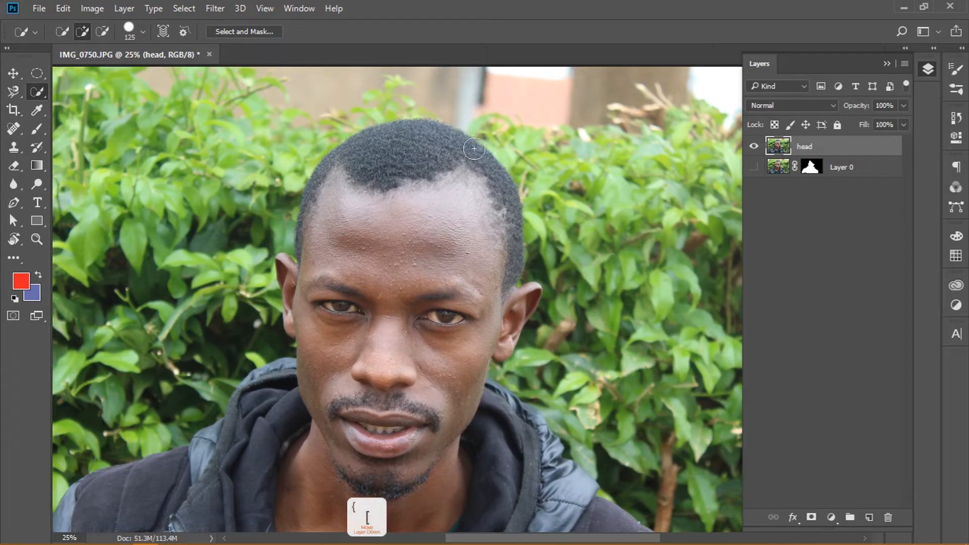
- Quick-select the hair across the crown and down to the ear on the image's right side, including the adjoining forehead
{"action": "left_click", "coordinate": [464, 163]}
{"action": "mouse_move", "coordinate": [464, 163]}
{"action": "left_mouse_down"}
{"action": "mouse_move", "coordinate": [439, 150]}
{"action": "mouse_move", "coordinate": [462, 164]}
{"action": "mouse_move", "coordinate": [447, 156]}
{"action": "left_mouse_up"}
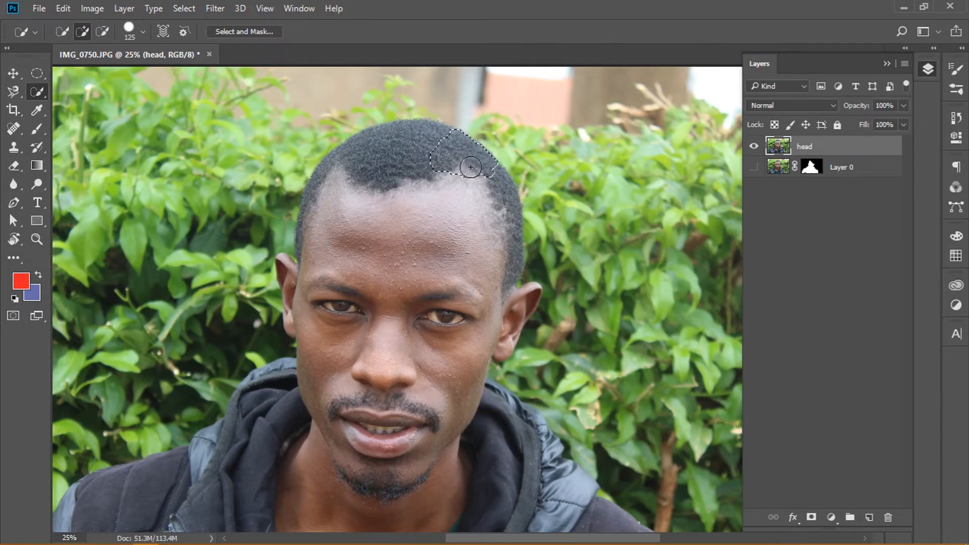
{"action": "mouse_move", "coordinate": [440, 154]}
{"action": "left_mouse_down"}
{"action": "mouse_move", "coordinate": [419, 143]}
{"action": "mouse_move", "coordinate": [467, 165]}
{"action": "mouse_move", "coordinate": [487, 193]}
{"action": "mouse_move", "coordinate": [506, 273]}
{"action": "mouse_move", "coordinate": [496, 212]}
{"action": "left_mouse_up"}
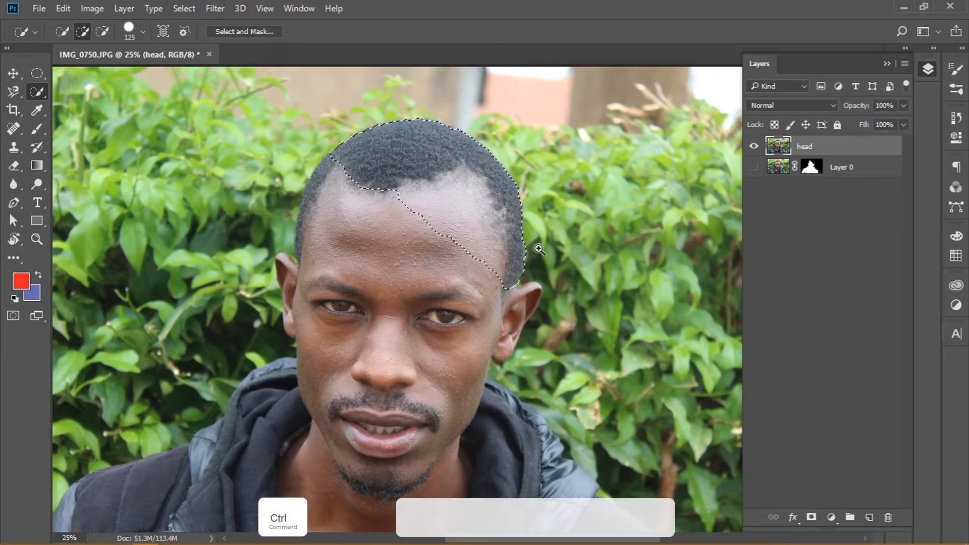
- Subtract the foliage bordering the hair above the ear from the selection
{"action": "left_click", "coordinate": [538, 248], "text": "ctrl"}
{"action": "left_click", "coordinate": [538, 249], "text": "ctrl"}
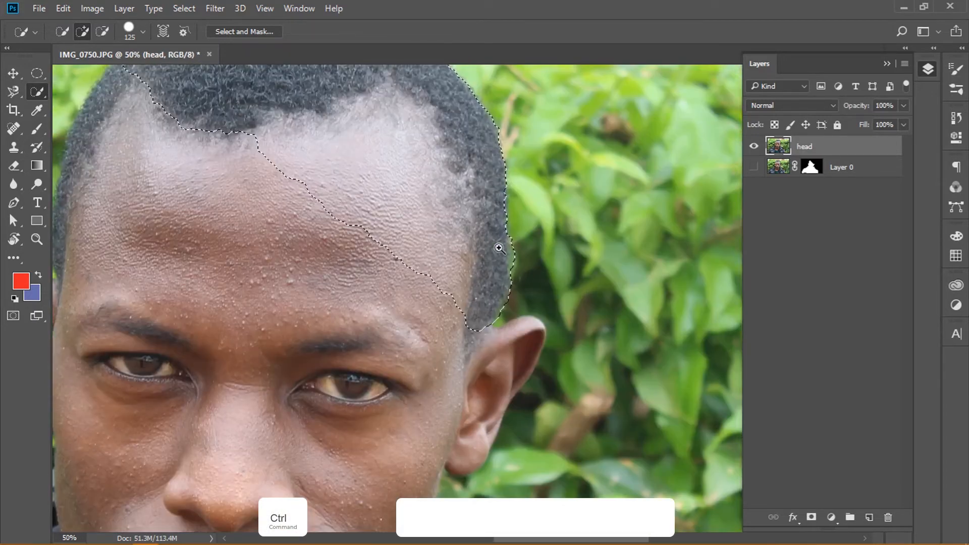
{"action": "left_click", "coordinate": [512, 297], "text": "ctrl"}
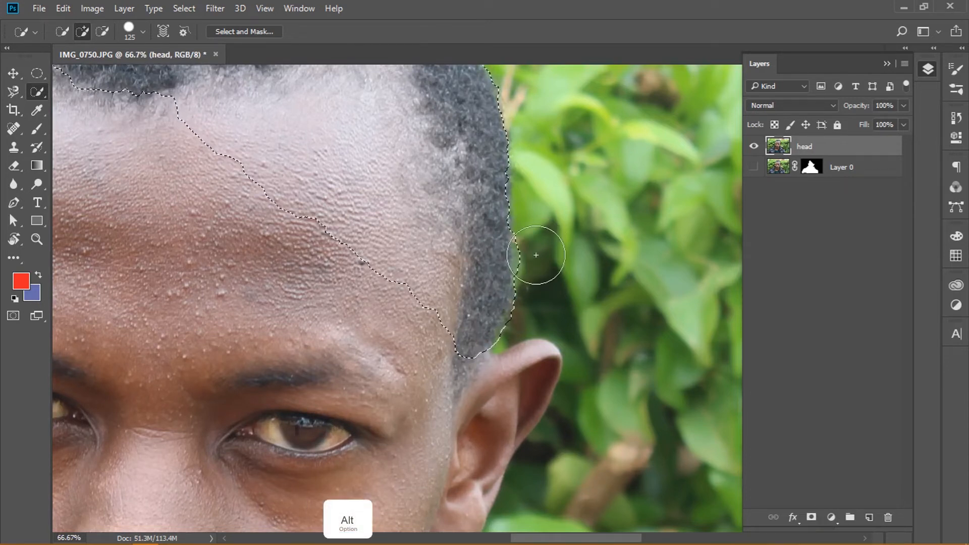
{"action": "key", "text": "alt"}
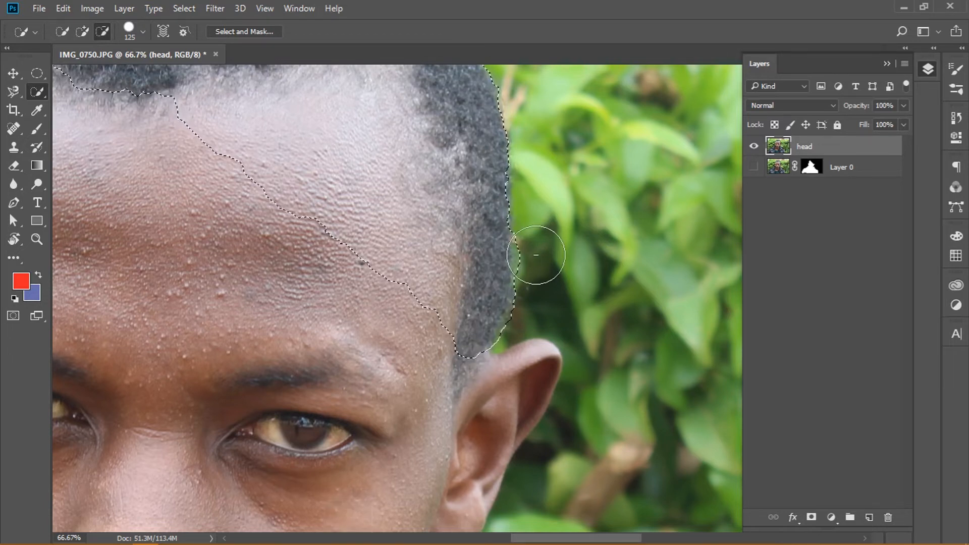
{"action": "key", "text": "alt"}
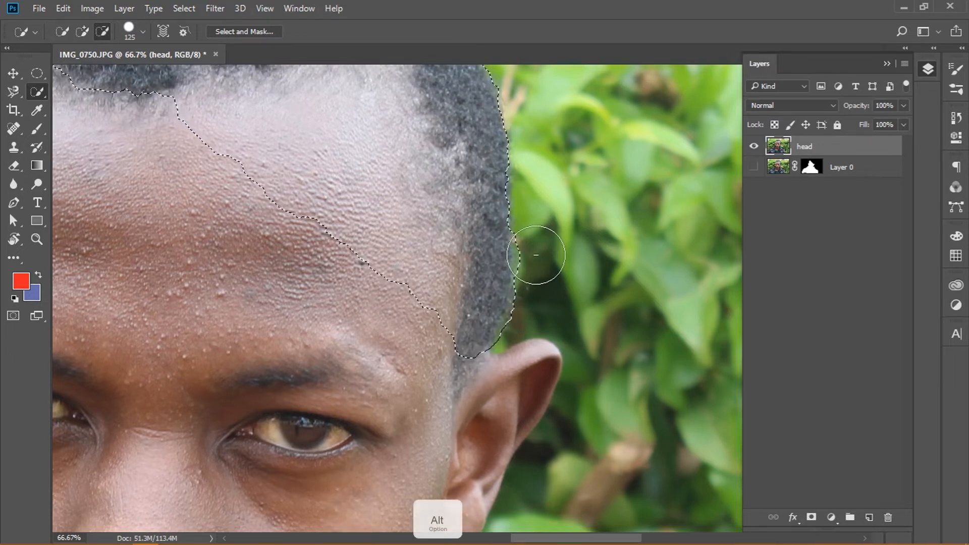
{"action": "left_click", "coordinate": [547, 249], "text": "alt"}
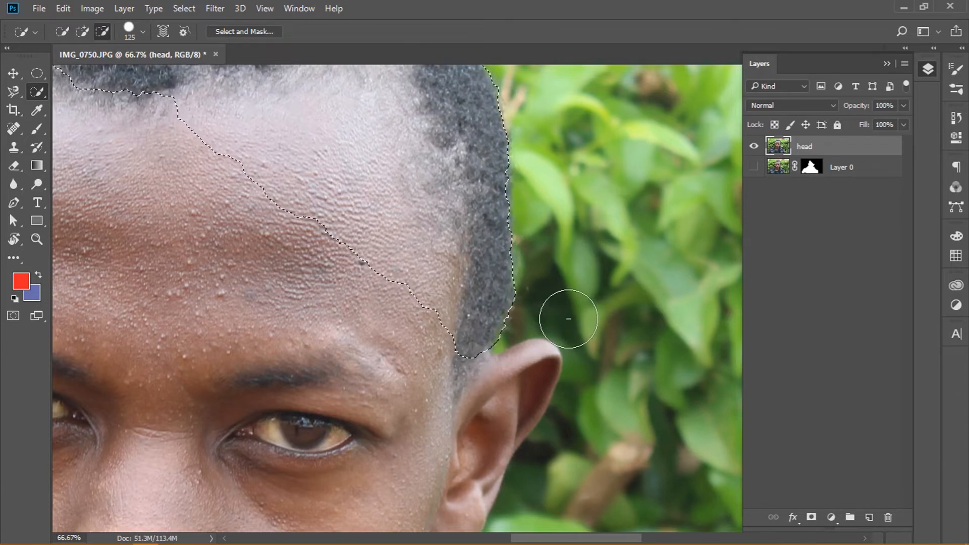
- Reduce the brush size to 45 and subtract the remaining green patch between the hair and the ear from the selection
{"action": "key", "text": "bracketleft"}
{"action": "key", "text": "bracketleft"}
{"action": "key", "text": "bracketleft"}
{"action": "key", "text": "bracketleft"}
{"action": "key", "text": "bracketleft"}
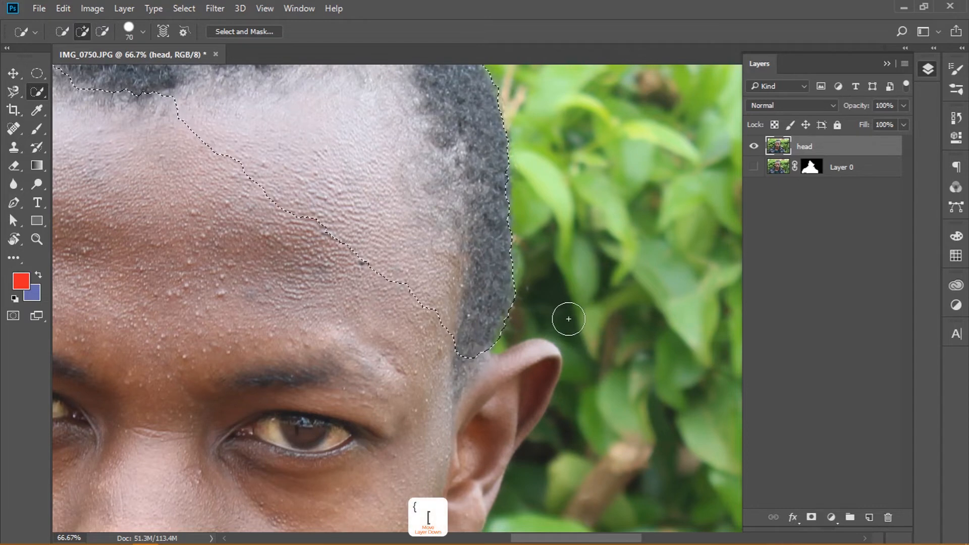
{"action": "key", "text": "bracketleft"}
{"action": "key", "text": "bracketleft"}
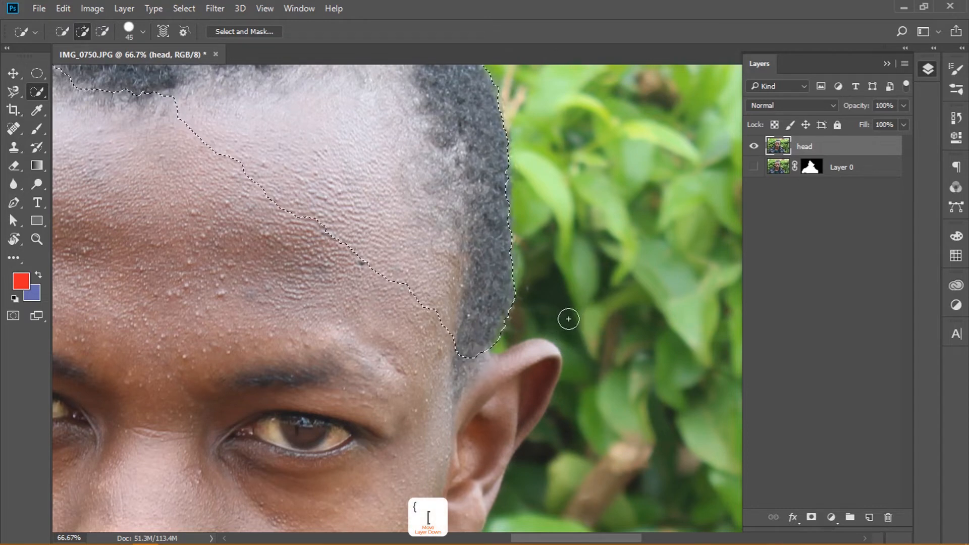
{"action": "key", "text": "alt"}
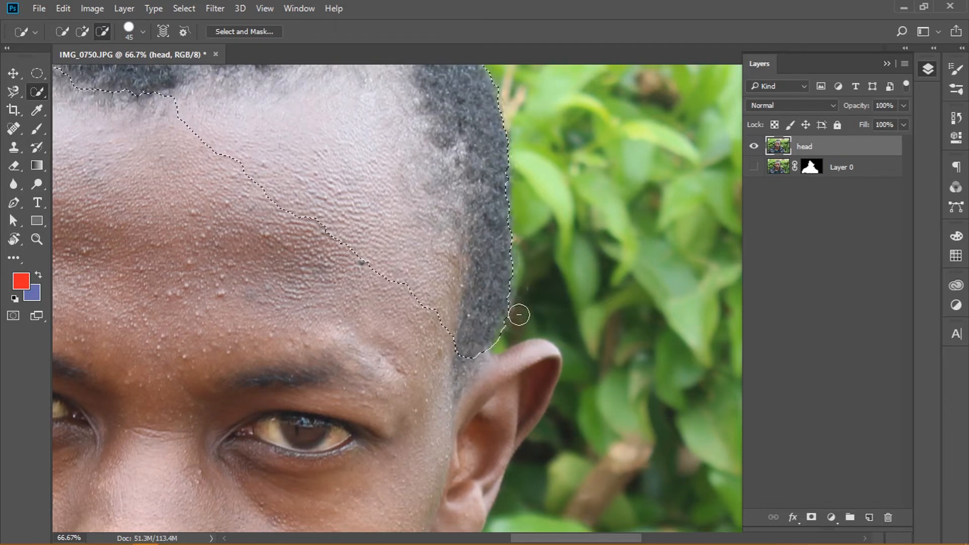
{"action": "key", "text": "alt"}
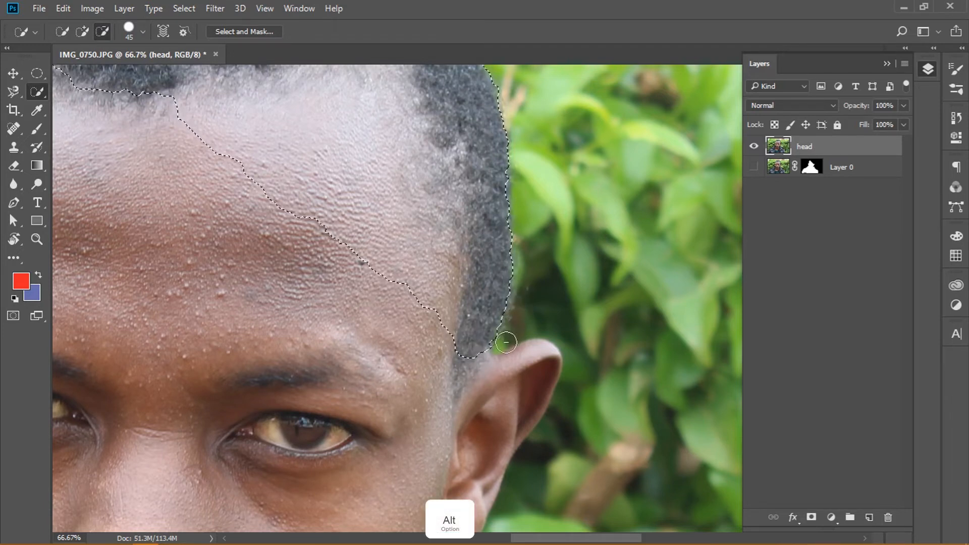
{"action": "left_click", "coordinate": [506, 342], "text": "alt"}
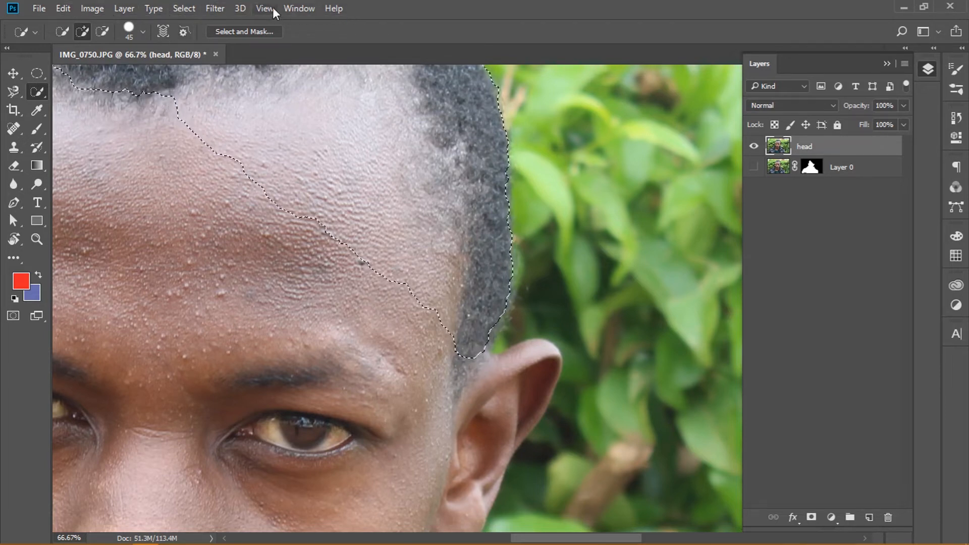
- Invert the selection and delete everything around the selected hair and forehead piece on the head layer
{"action": "left_click", "coordinate": [178, 8]}
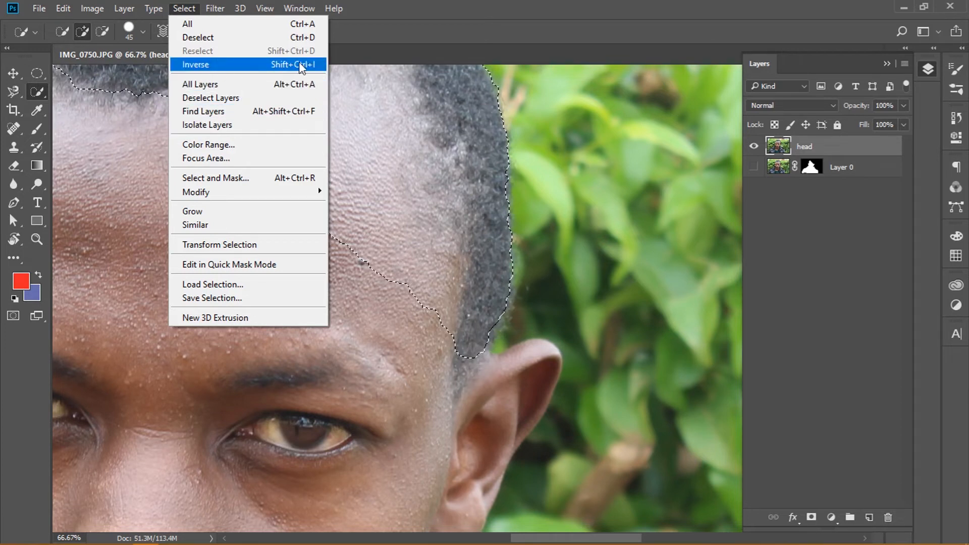
{"action": "left_click", "coordinate": [240, 66]}
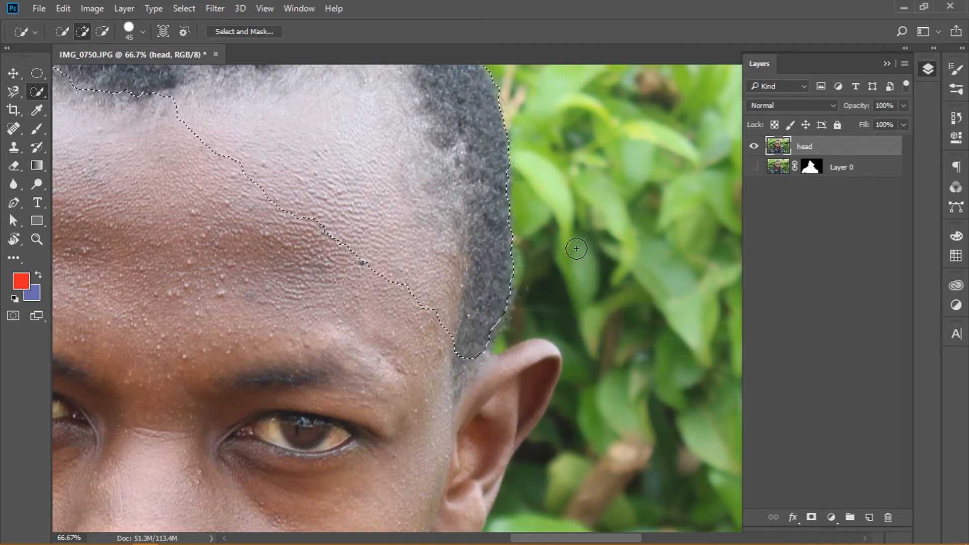
{"action": "key", "text": "ctrl+alt"}
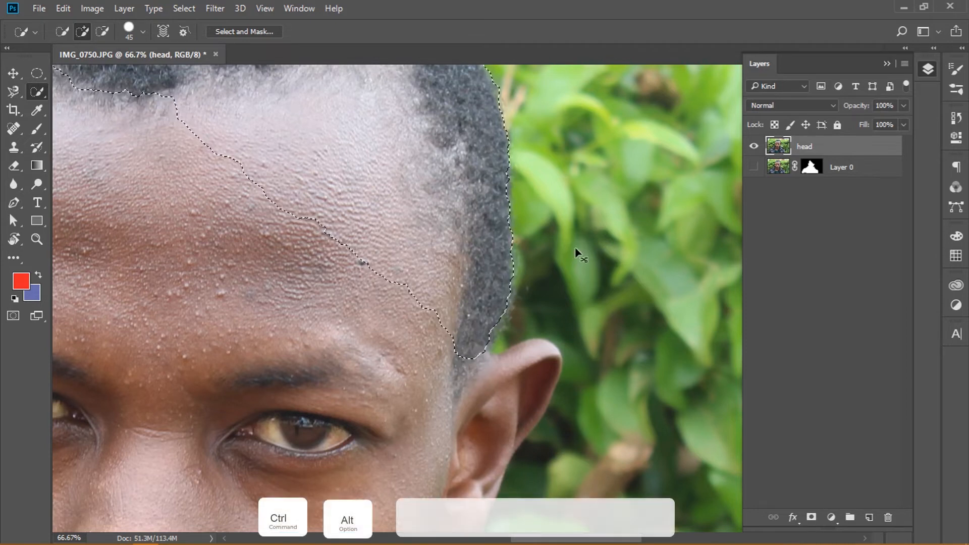
{"action": "left_click", "coordinate": [565, 253], "text": "ctrl"}
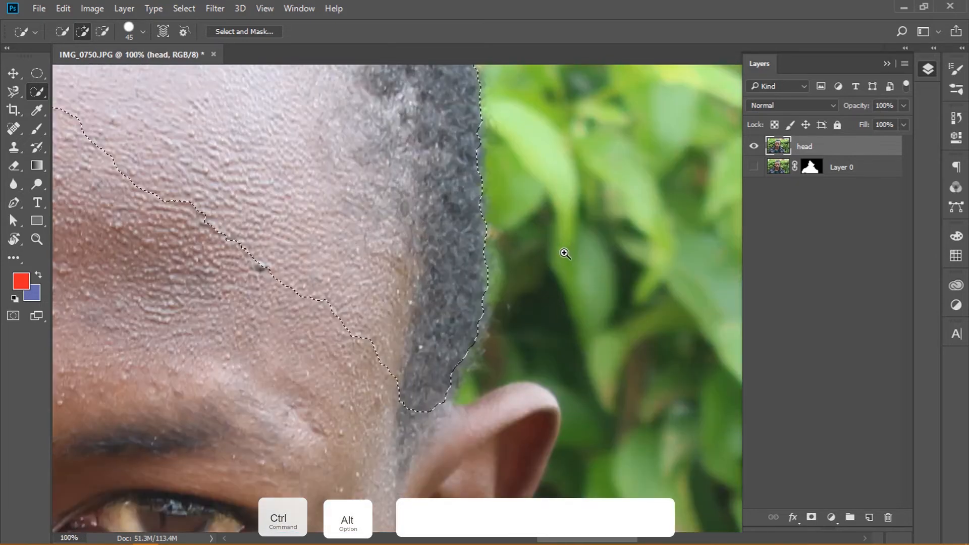
{"action": "left_click", "coordinate": [565, 253], "text": "alt"}
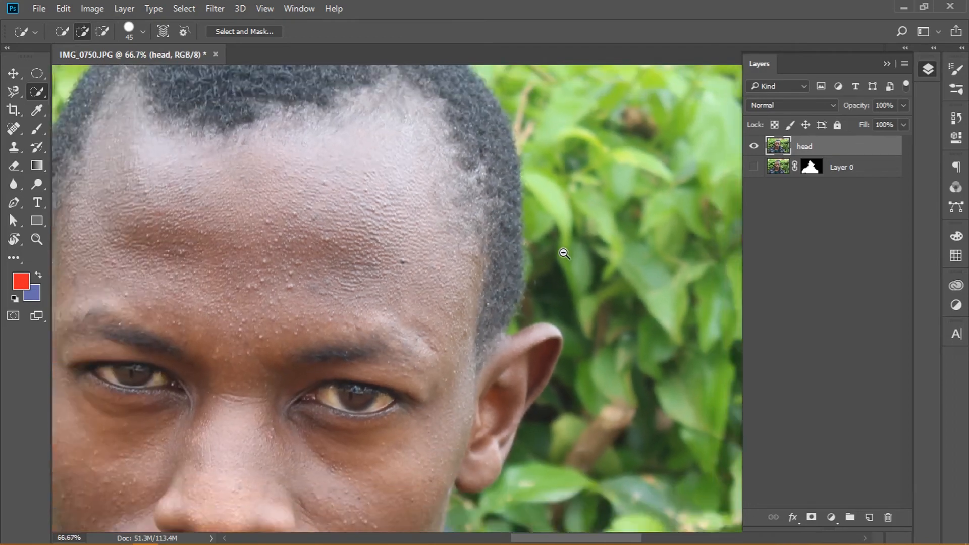
{"action": "left_click", "coordinate": [563, 253], "text": "alt"}
{"action": "left_click", "coordinate": [564, 253], "text": "alt"}
{"action": "left_click", "coordinate": [564, 253], "text": "alt"}
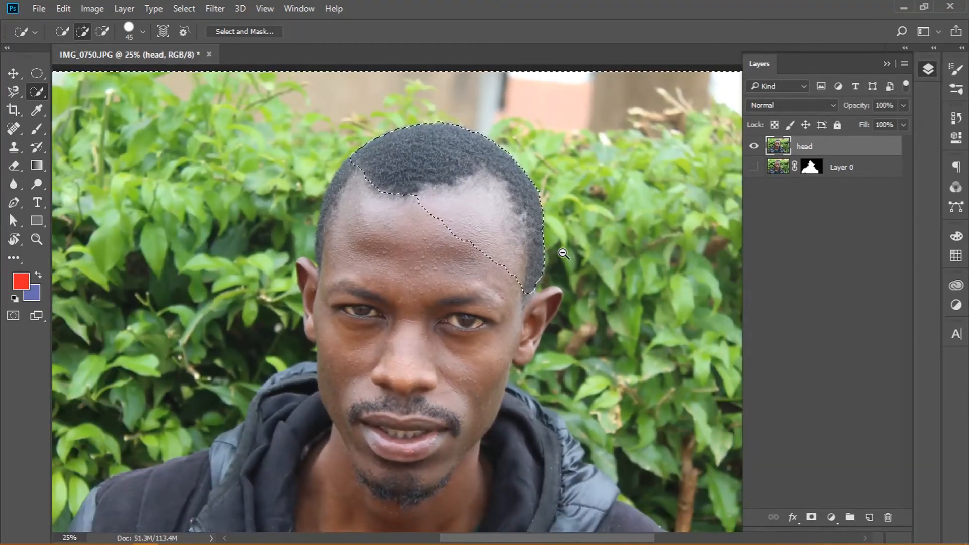
{"action": "left_click", "coordinate": [563, 253], "text": "alt"}
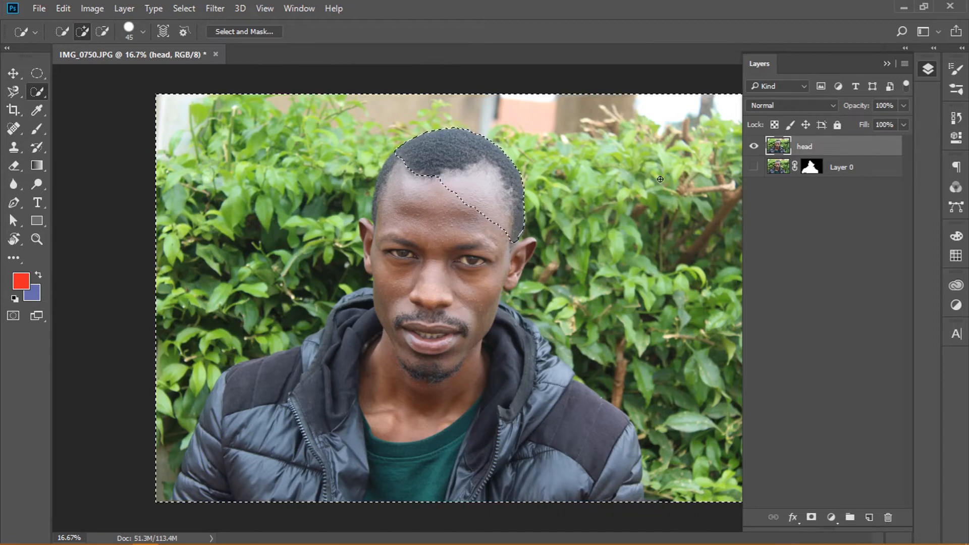
{"action": "key", "text": "BackSpace"}
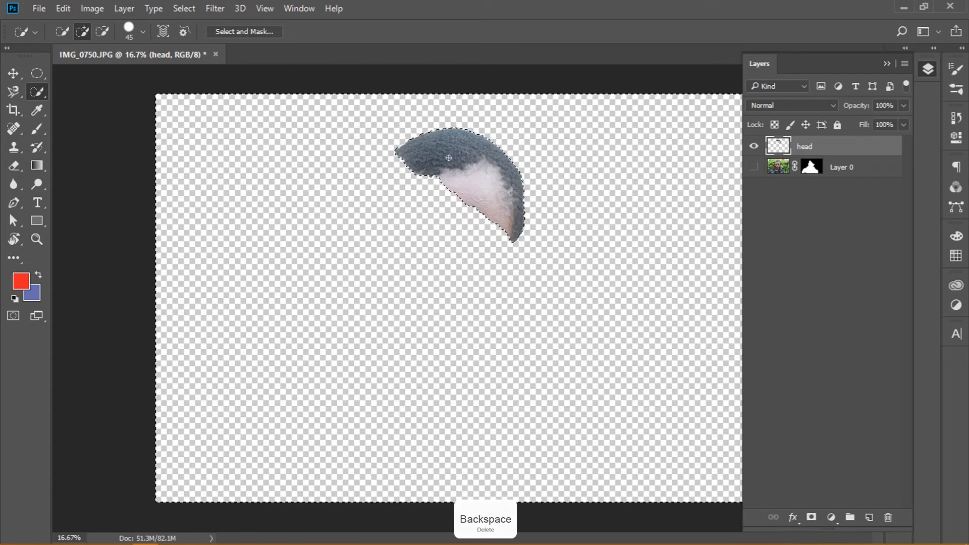
- Show the masked Layer 0 again and clear the selection with the head layer active
{"action": "left_click", "coordinate": [754, 167]}
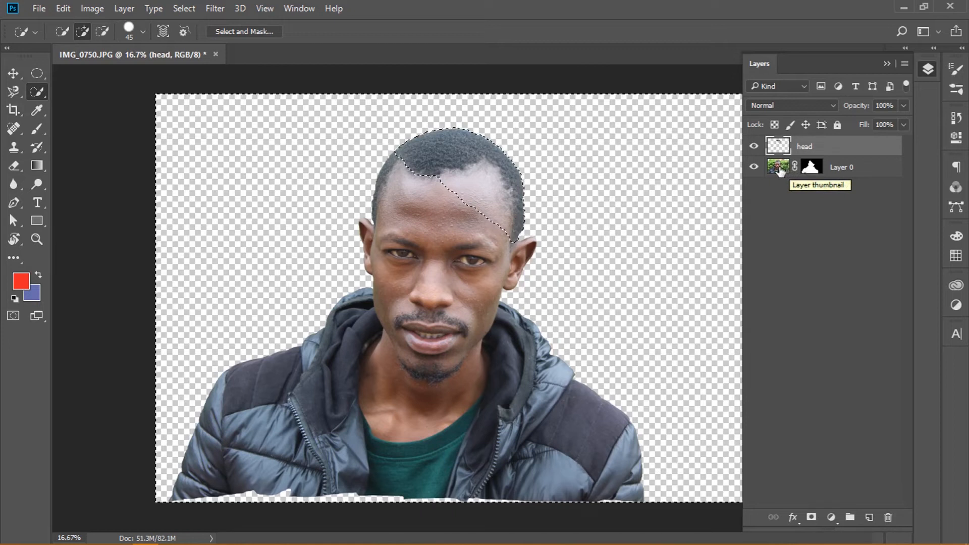
{"action": "left_click", "coordinate": [853, 168]}
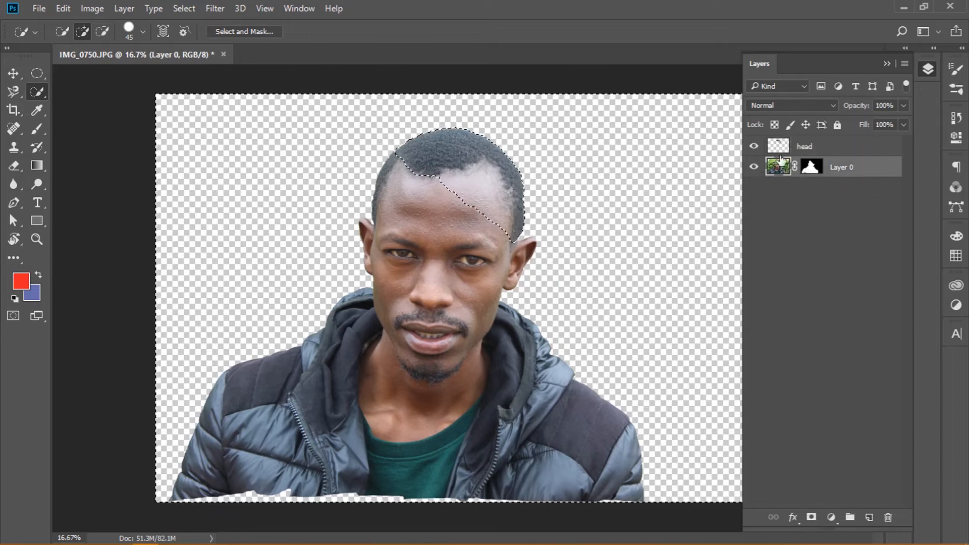
{"action": "left_click", "coordinate": [822, 148]}
{"action": "key", "text": "ctrl+d"}
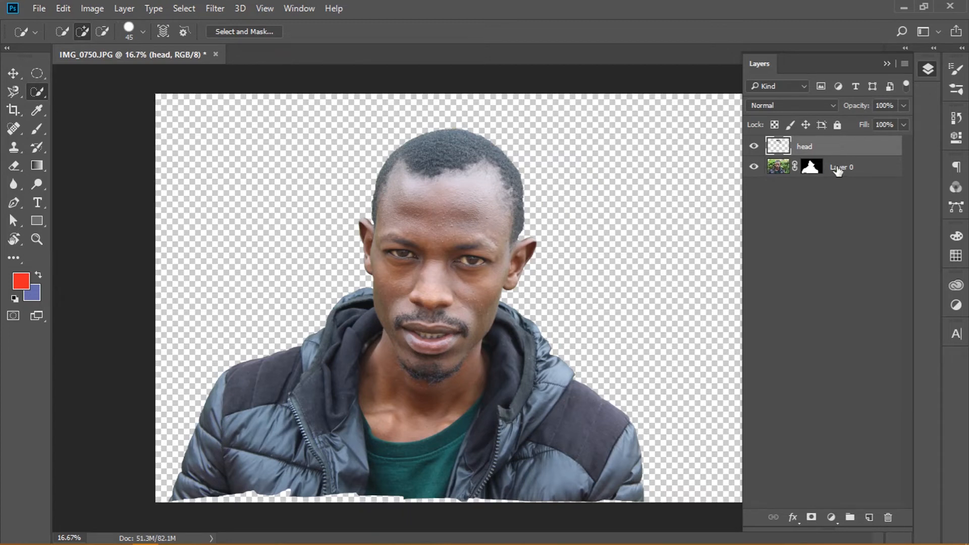
- Duplicate Layer 0 together with its layer mask and make the copy the active layer
{"action": "left_click", "coordinate": [854, 171]}
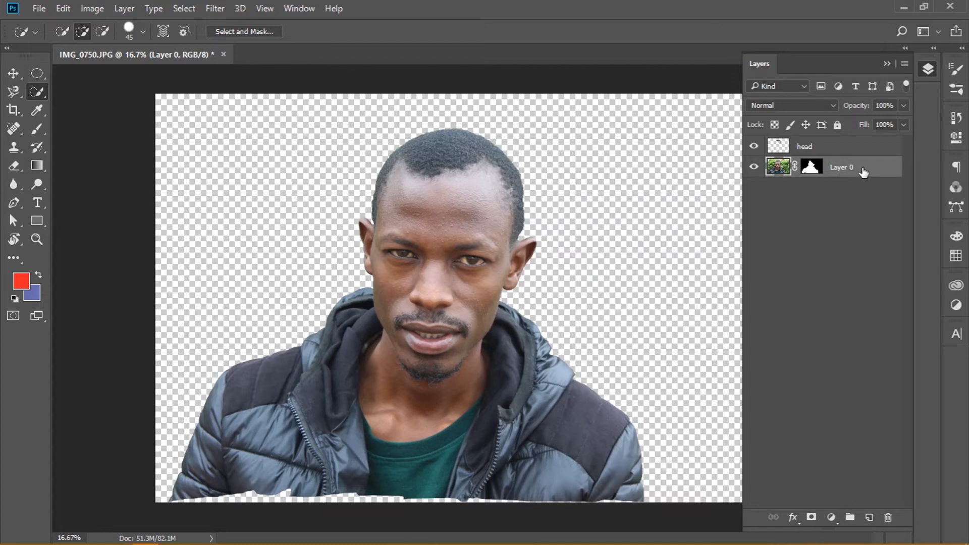
{"action": "left_click_drag", "start_coordinate": [863, 172], "coordinate": [869, 517]}
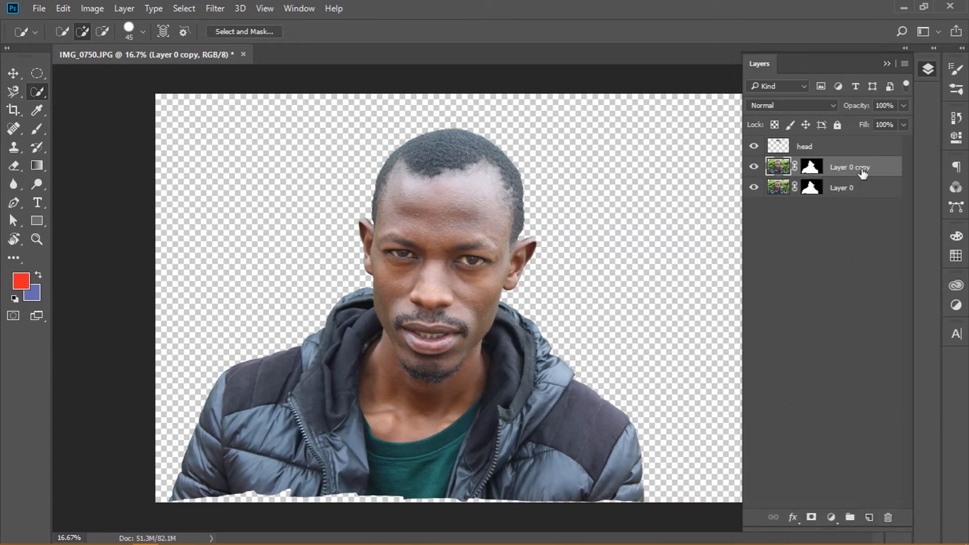
{"action": "left_click", "coordinate": [859, 189]}
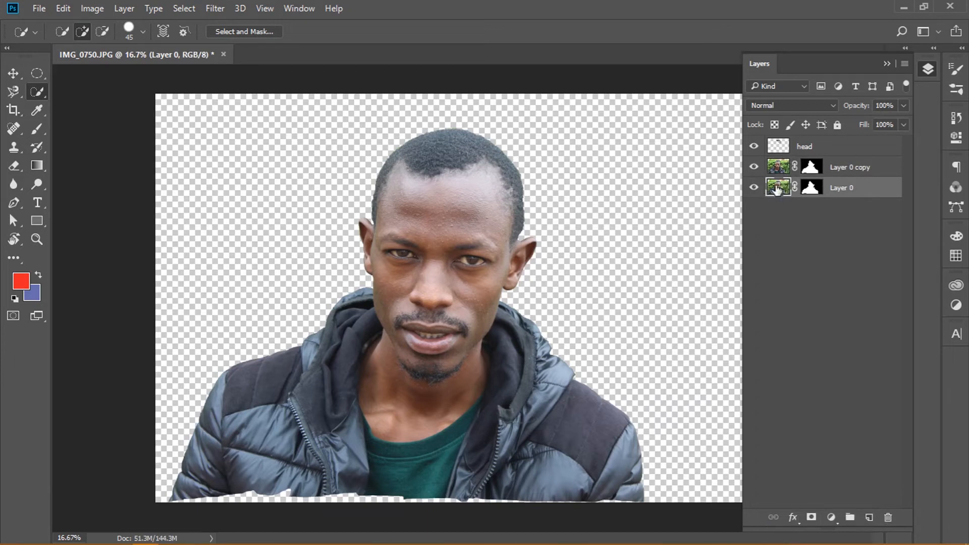
{"action": "left_click", "coordinate": [845, 169]}
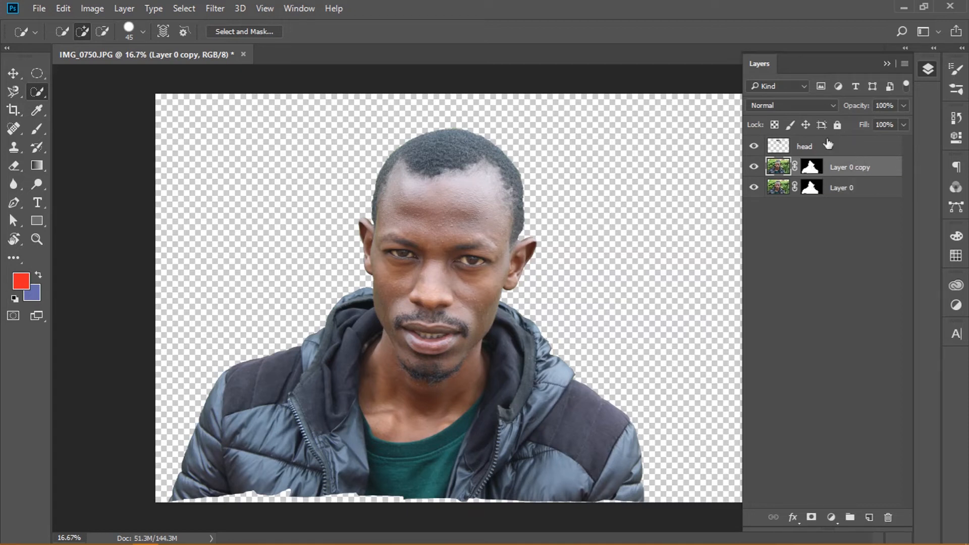
- Toggle the head layer's visibility to check which part of the man it supplies
{"action": "left_click", "coordinate": [846, 153]}
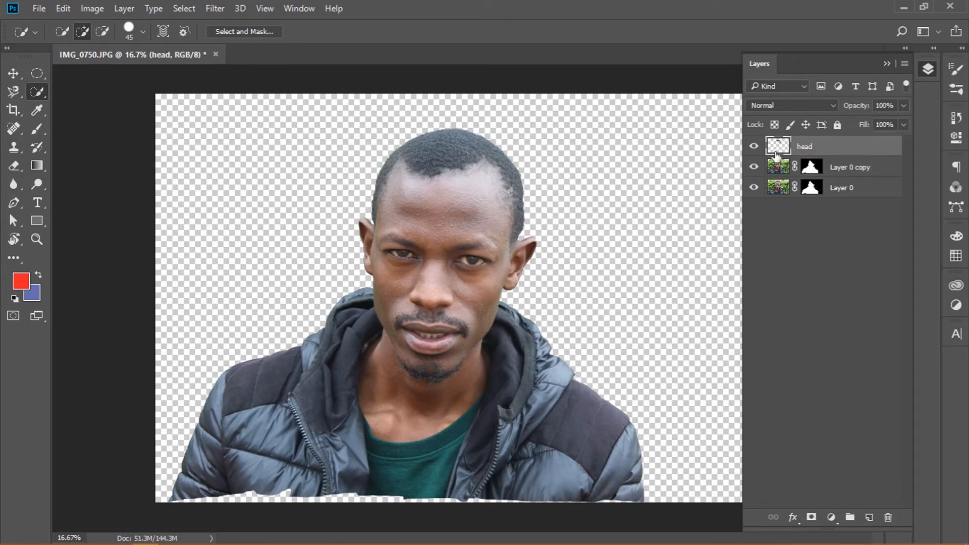
{"action": "left_click", "coordinate": [755, 147]}
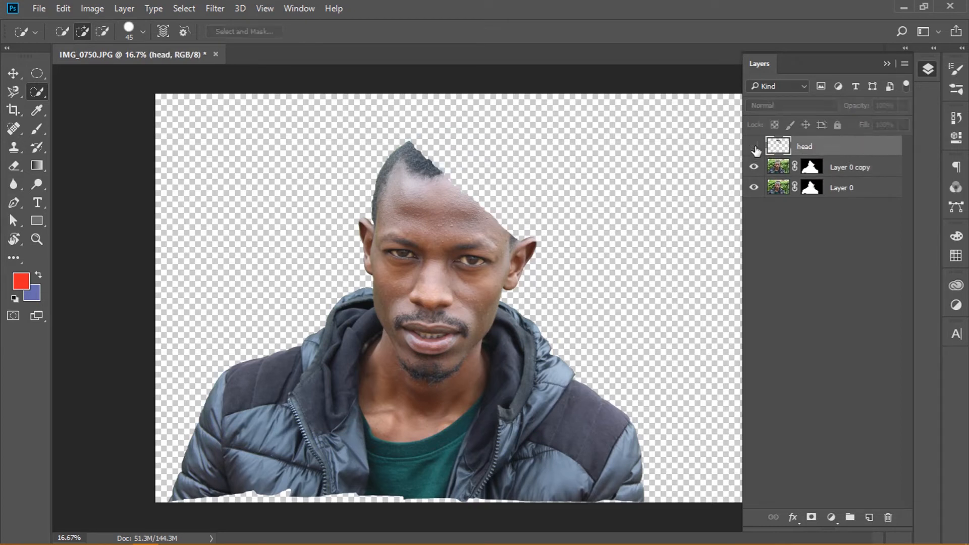
{"action": "left_click", "coordinate": [754, 147]}
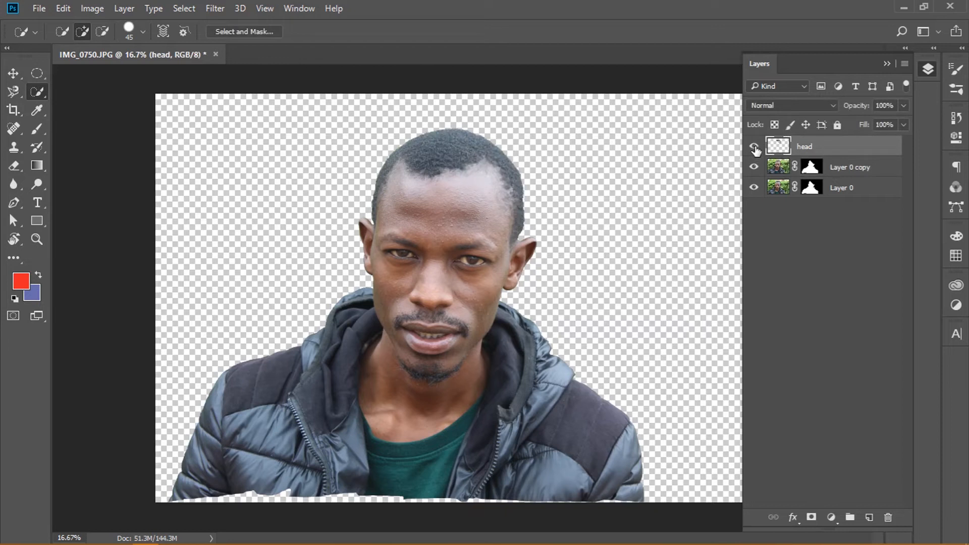
{"action": "left_click", "coordinate": [754, 148]}
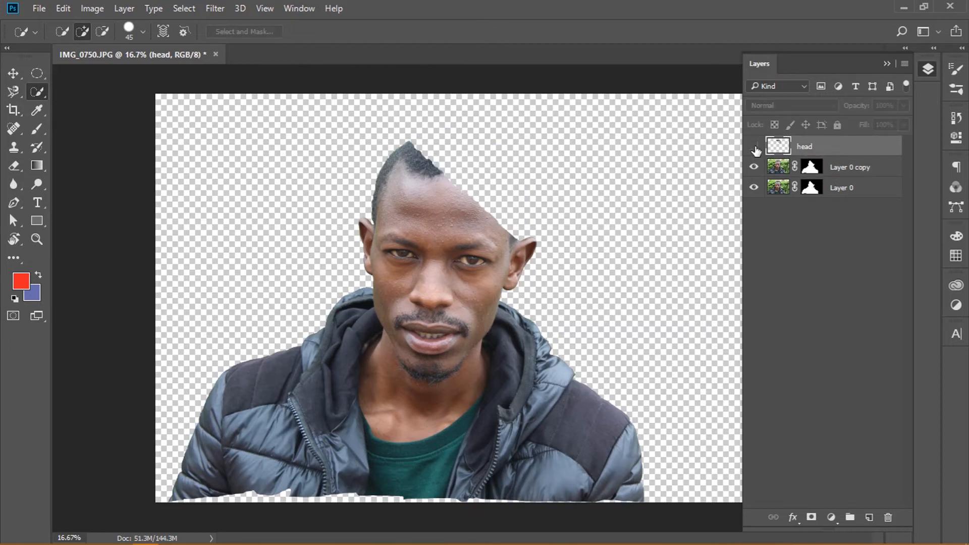
{"action": "left_click", "coordinate": [755, 147]}
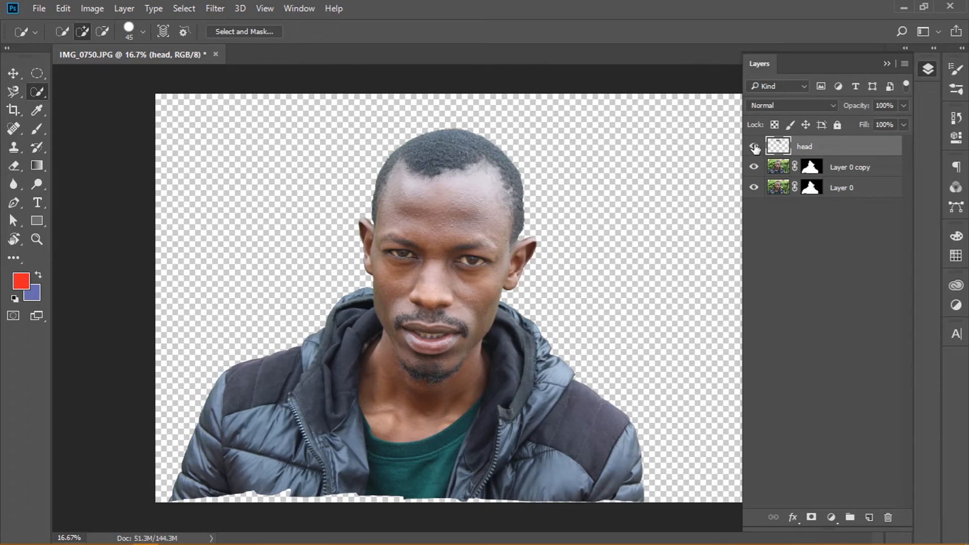
- Merge the head layer with Layer 0 copy into one layer, leaving the original Layer 0 out of the merge
{"action": "left_click", "coordinate": [864, 166], "text": "shift"}
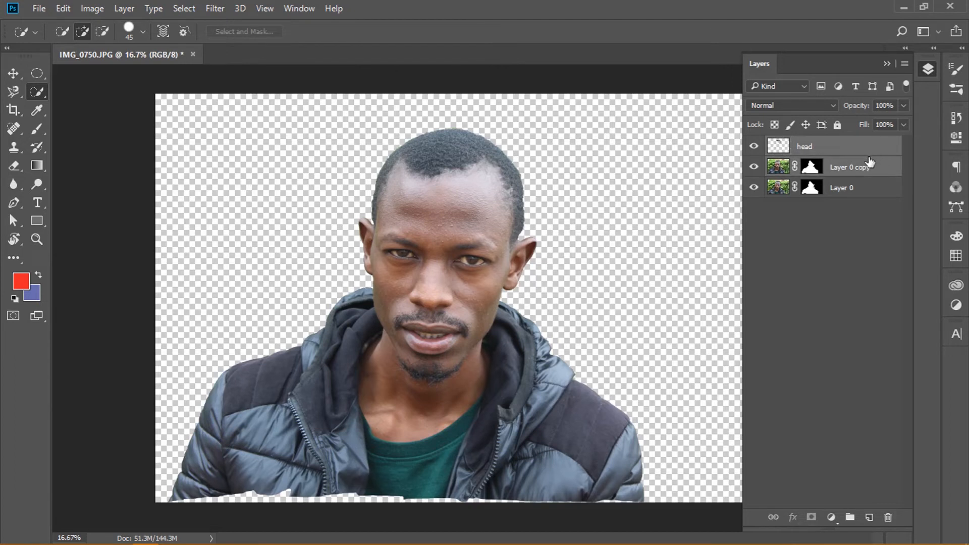
{"action": "left_click", "coordinate": [858, 187], "text": "shift"}
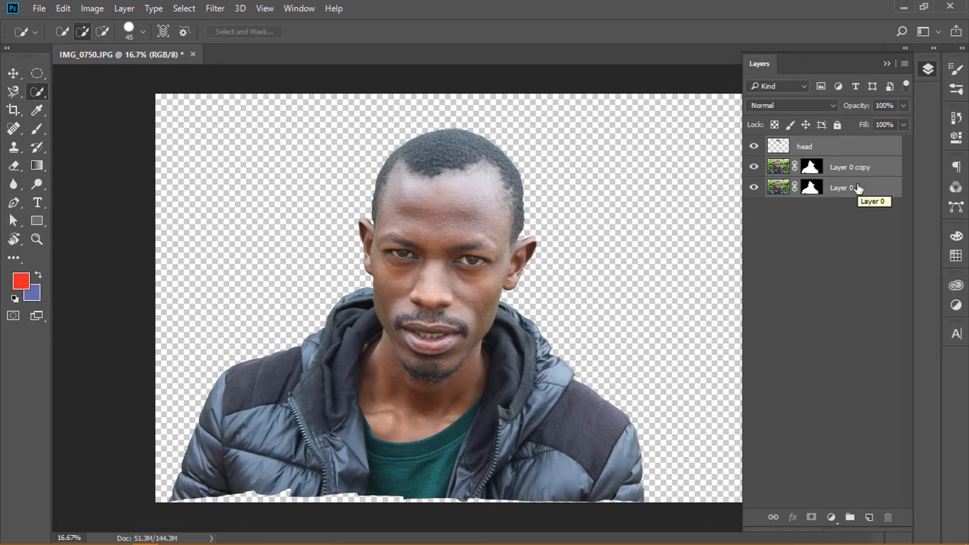
{"action": "left_click", "coordinate": [858, 187], "text": "ctrl"}
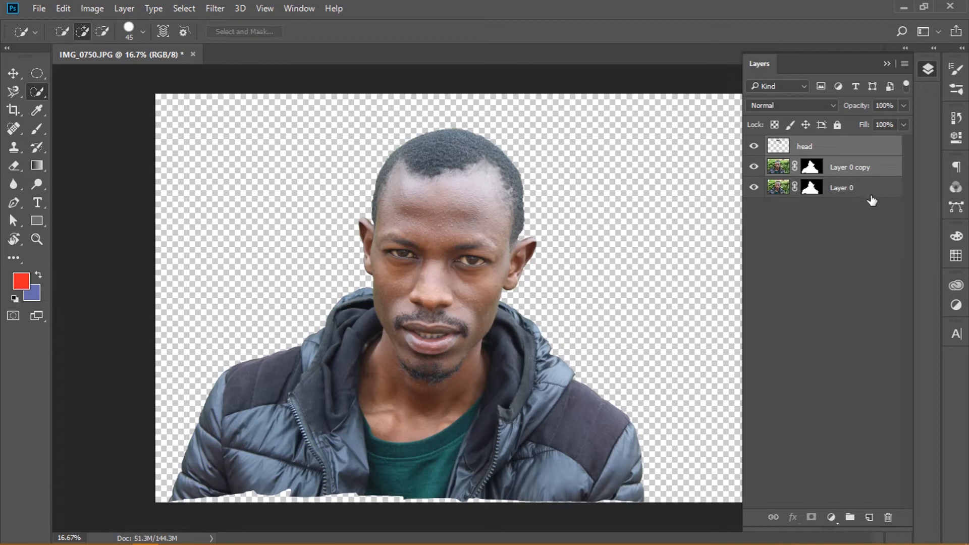
{"action": "right_click", "coordinate": [866, 168]}
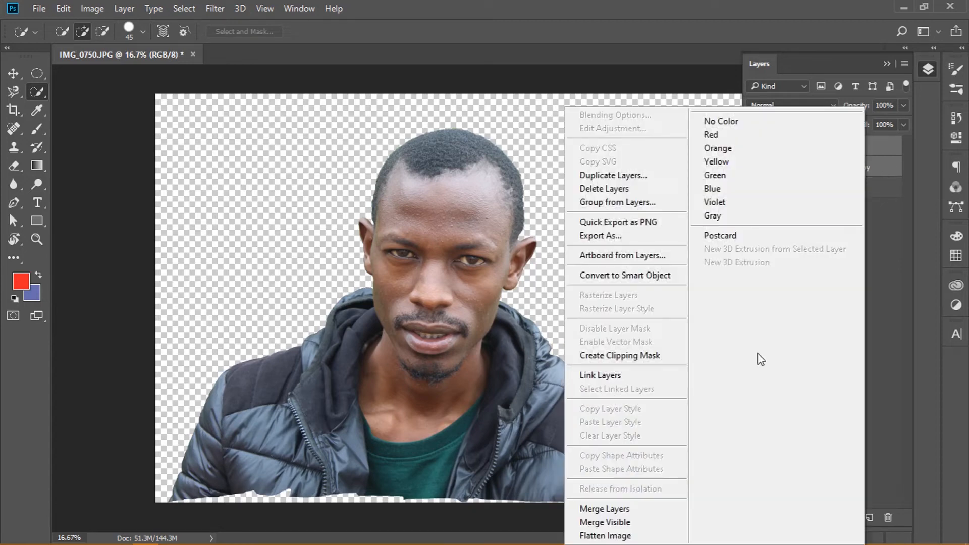
{"action": "left_click", "coordinate": [623, 509]}
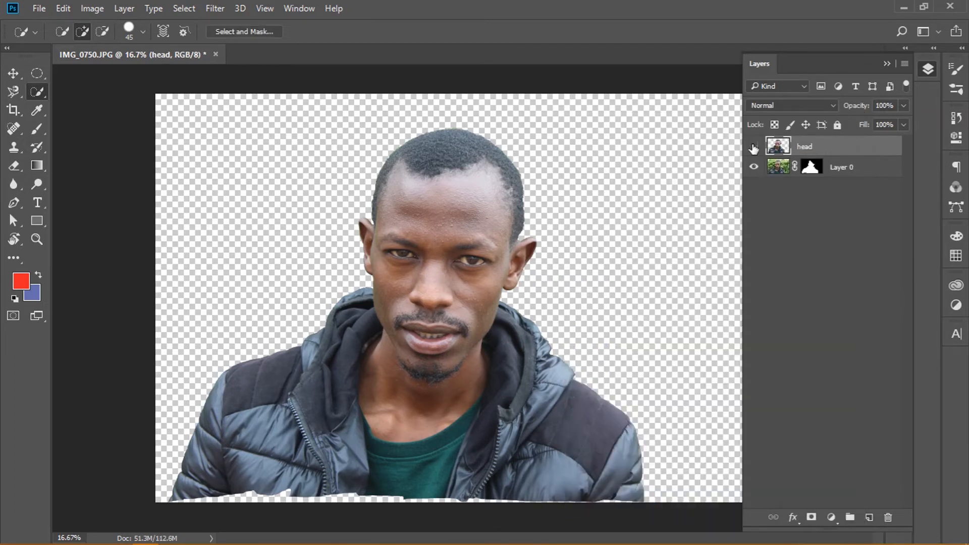
- Delete the layer mask from Layer 0 to restore the full photo with its foliage background
{"action": "left_click", "coordinate": [754, 167]}
{"action": "left_click", "coordinate": [754, 167]}
{"action": "left_click", "coordinate": [810, 167]}
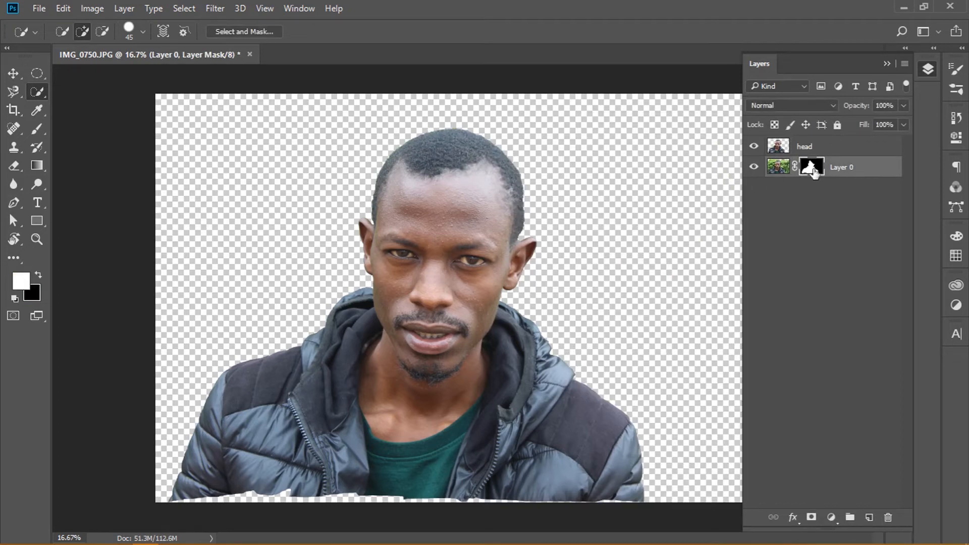
{"action": "right_click", "coordinate": [812, 170]}
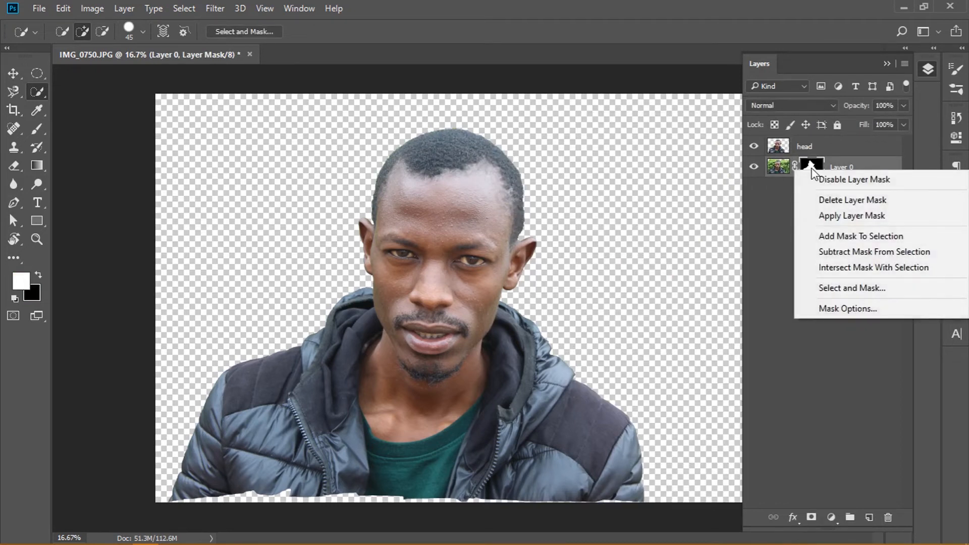
{"action": "right_click", "coordinate": [810, 169]}
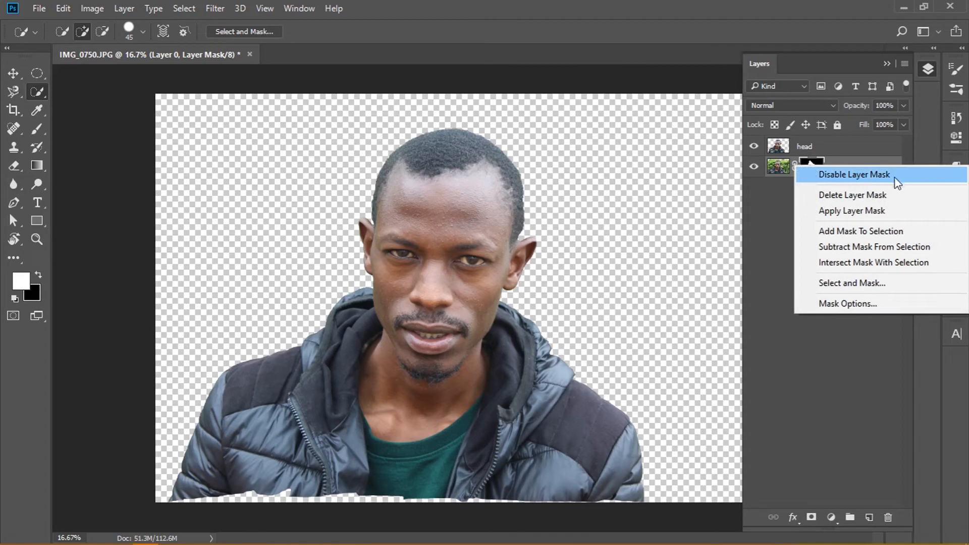
{"action": "left_click", "coordinate": [861, 198]}
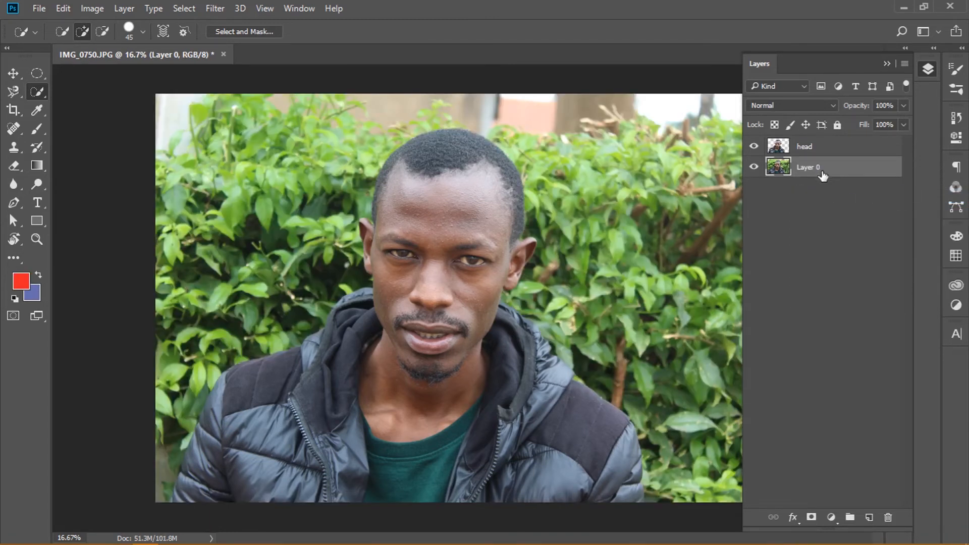
- Toggle Layer 0's visibility to compare the cut-out with the full photo, and make the head layer active
{"action": "left_click", "coordinate": [754, 168]}
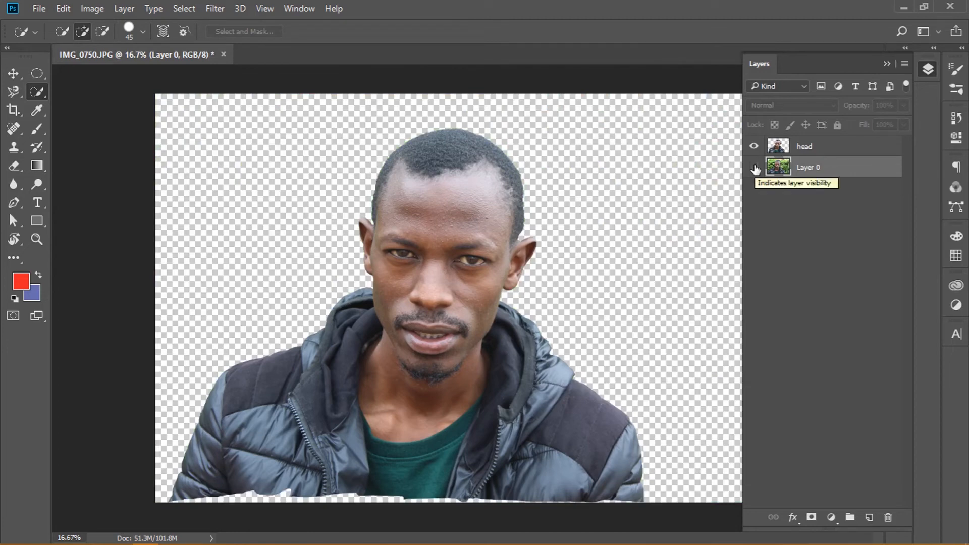
{"action": "left_click", "coordinate": [755, 168]}
{"action": "left_click", "coordinate": [754, 168]}
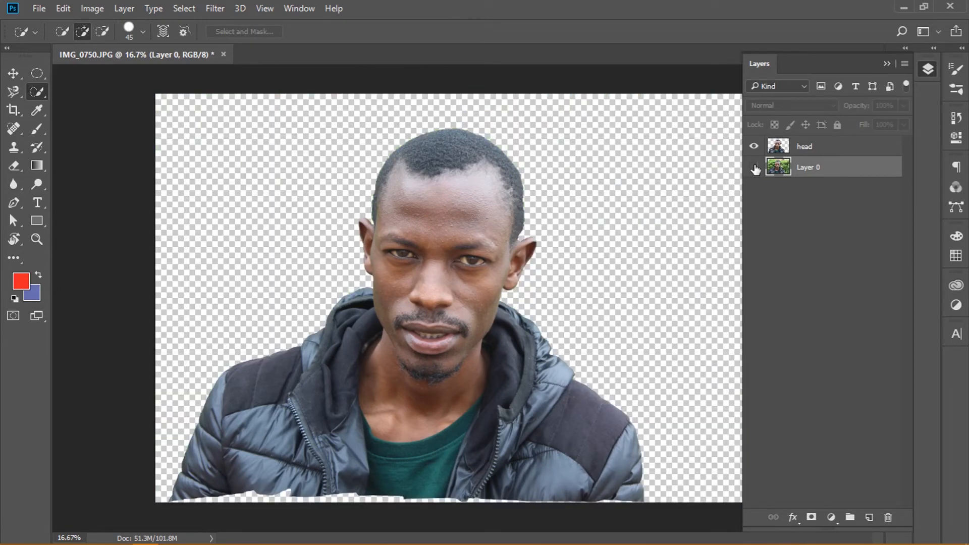
{"action": "left_click", "coordinate": [754, 168]}
{"action": "left_click", "coordinate": [755, 168]}
{"action": "left_click", "coordinate": [755, 168]}
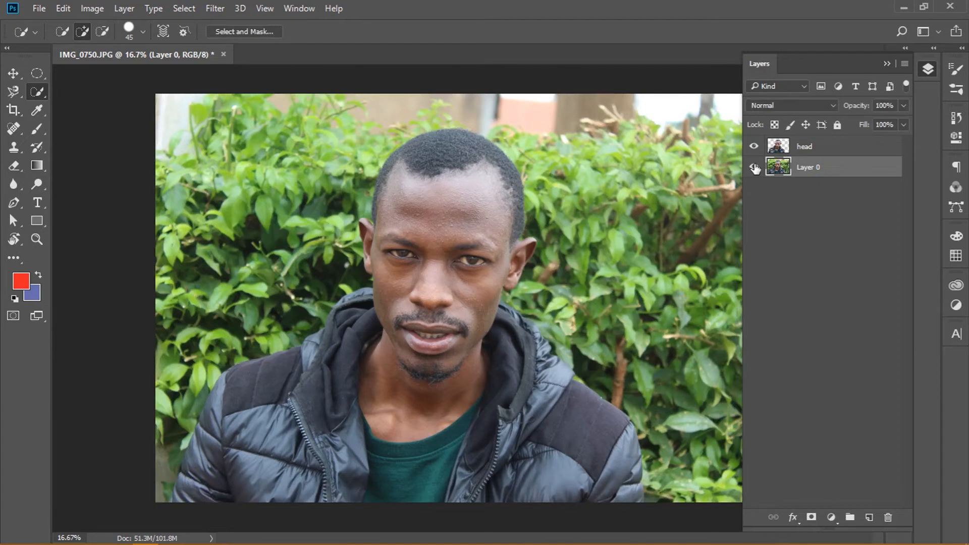
{"action": "left_click", "coordinate": [830, 150]}
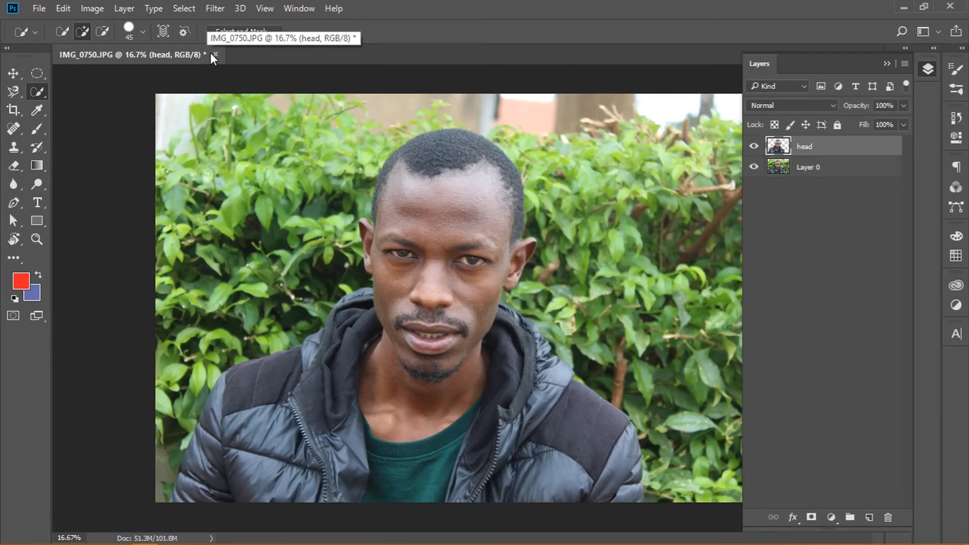
{"action": "left_click", "coordinate": [39, 8]}
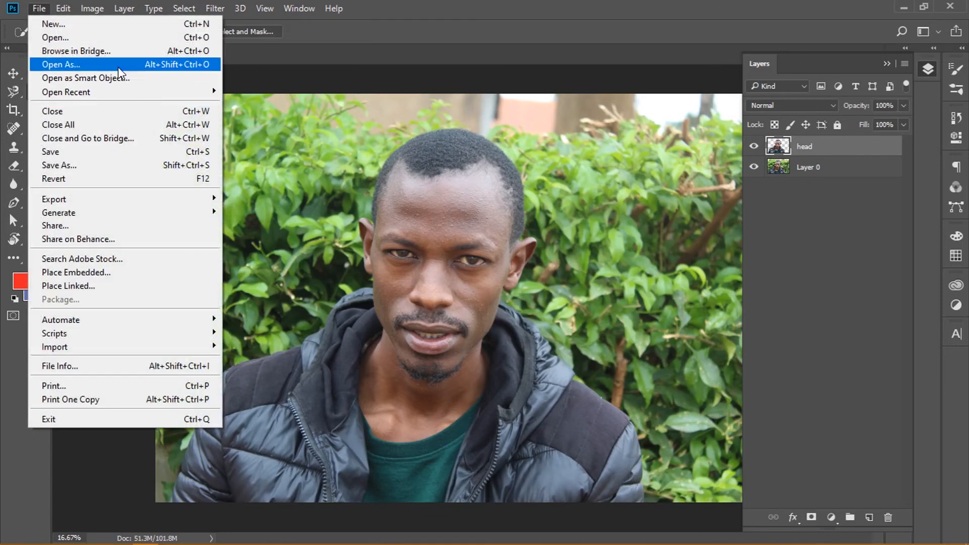
{"action": "left_click", "coordinate": [507, 17]}
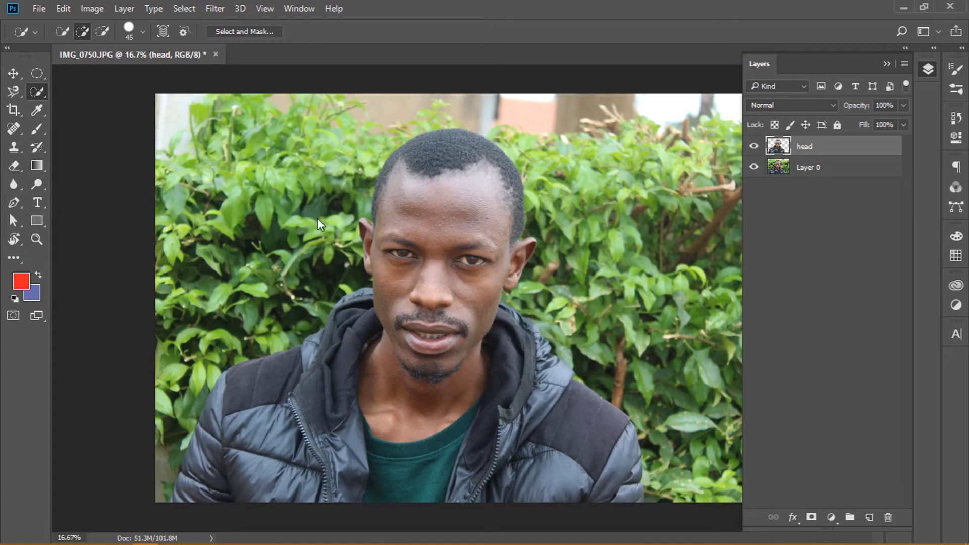
{"action": "key", "text": "ctrl+s"}
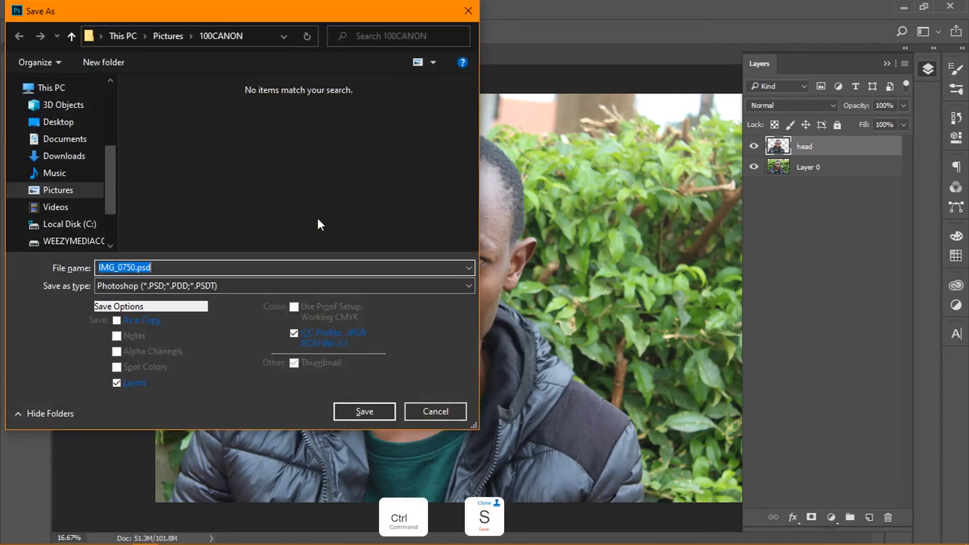
{"action": "left_click", "coordinate": [468, 11]}
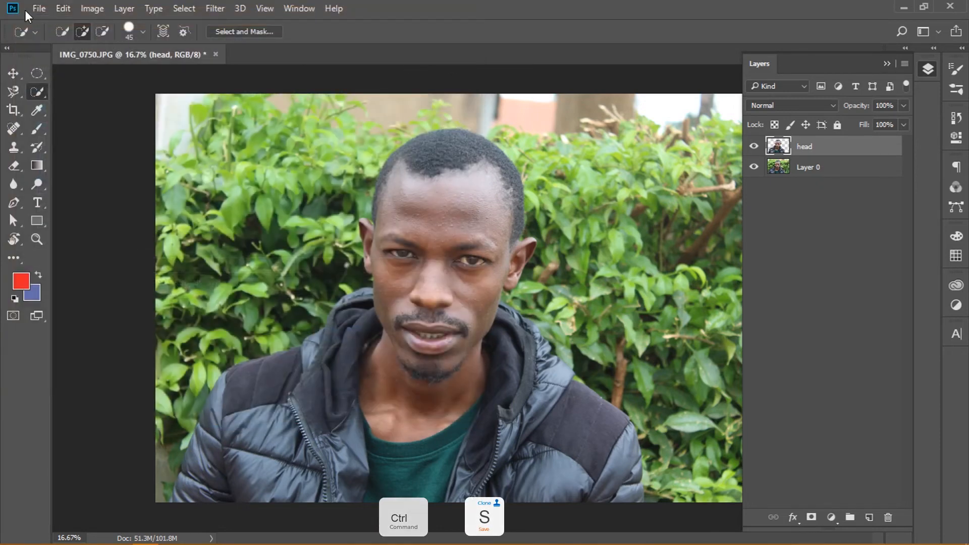
- Start saving the document in Photoshop format and choose the Desktop as the destination folder
{"action": "left_click", "coordinate": [40, 8]}
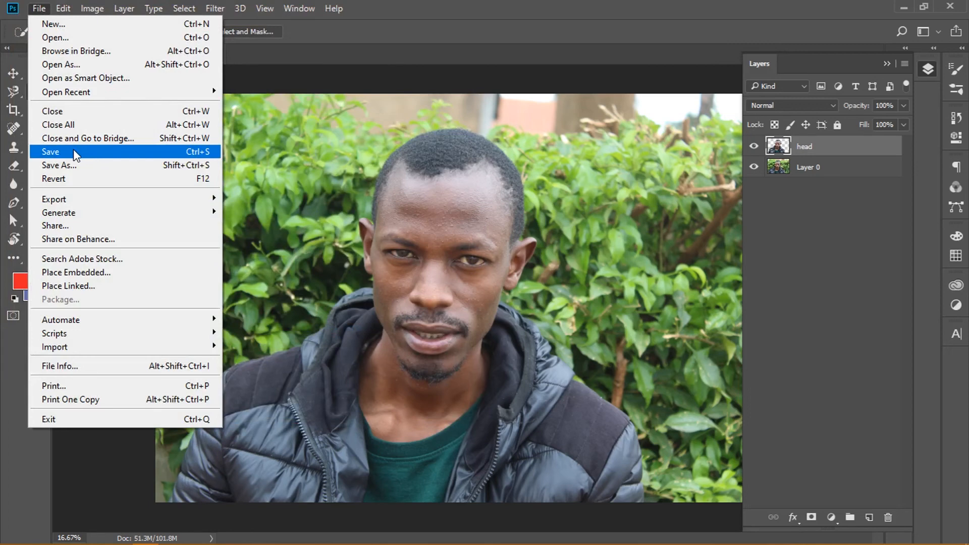
{"action": "left_click", "coordinate": [73, 151]}
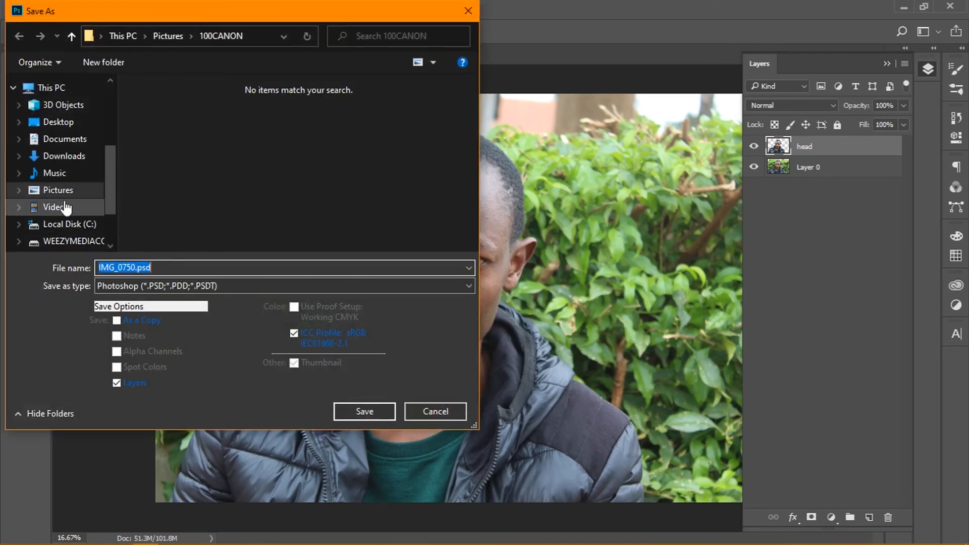
{"action": "scroll", "coordinate": [71, 201], "scroll_direction": "down", "scroll_amount": 3}
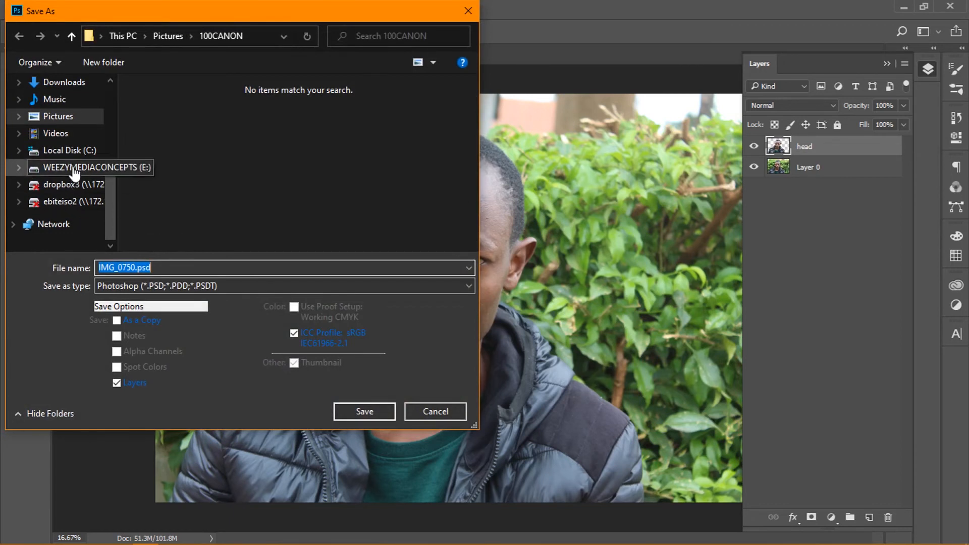
{"action": "scroll", "coordinate": [81, 133], "scroll_direction": "up", "scroll_amount": 4}
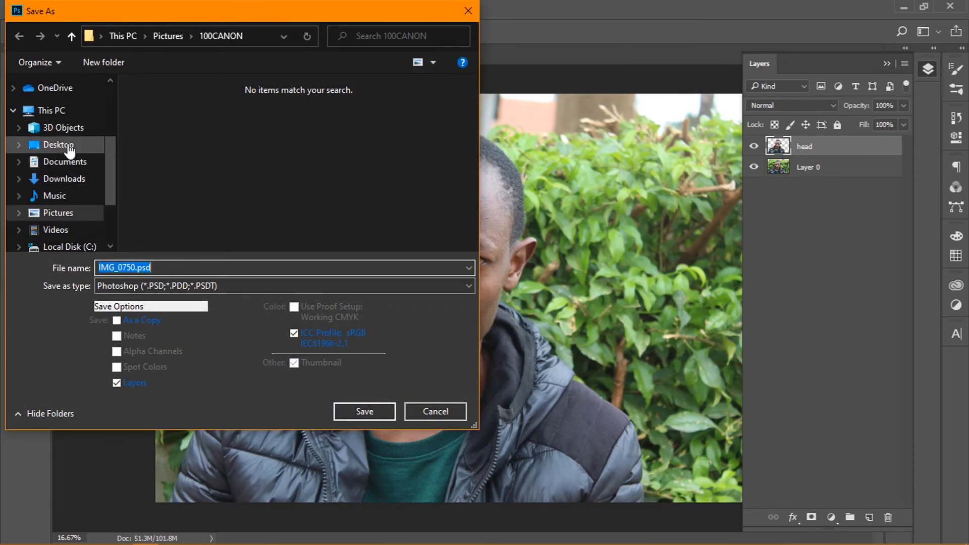
{"action": "left_click", "coordinate": [68, 148]}
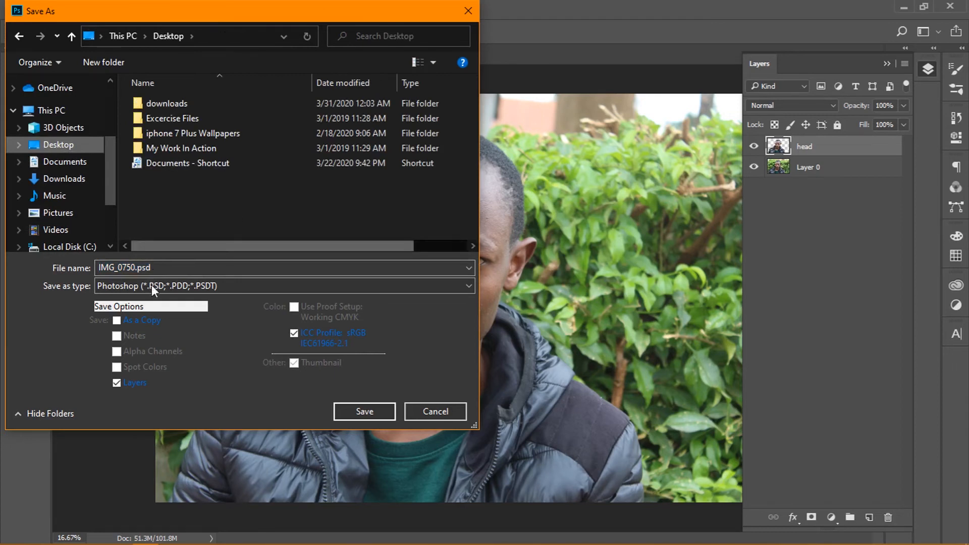
{"action": "double_click", "coordinate": [155, 268]}
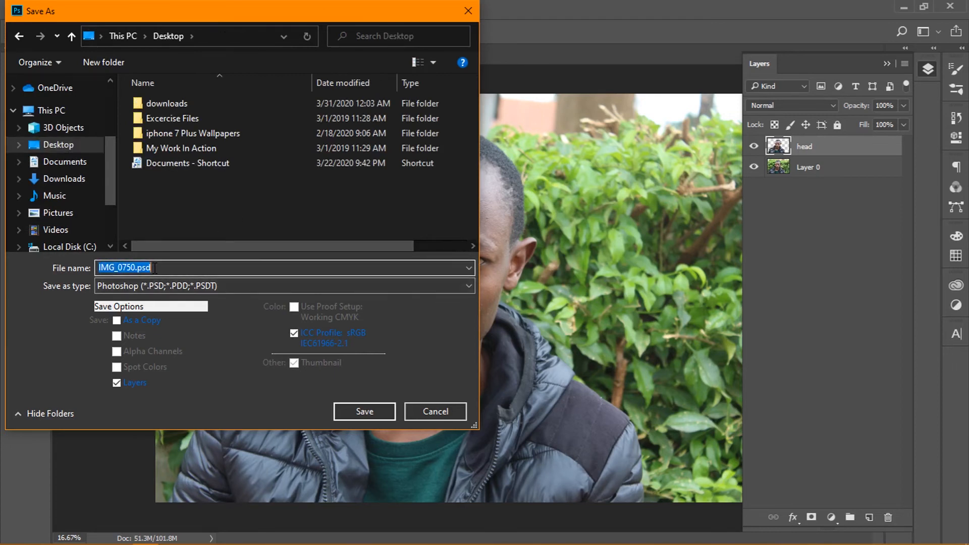
{"action": "type", "text": "Remove BG"}
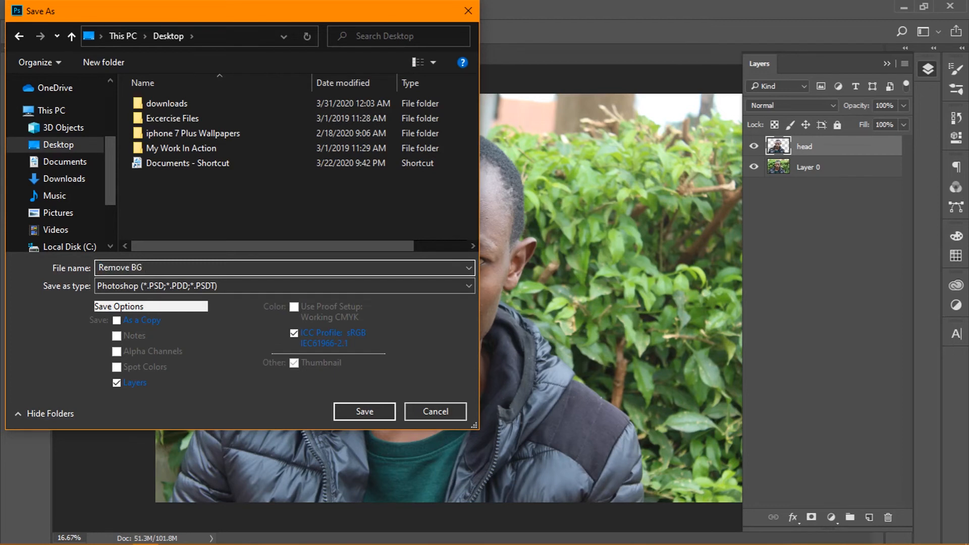
{"action": "type", "text": " from Photo"}
- Name the file Profile Picture and save it to the Desktop in Photoshop format with Maximize Compatibility left on
{"action": "key", "text": "ctrl+a"}
{"action": "type", "text": "Profeil"}
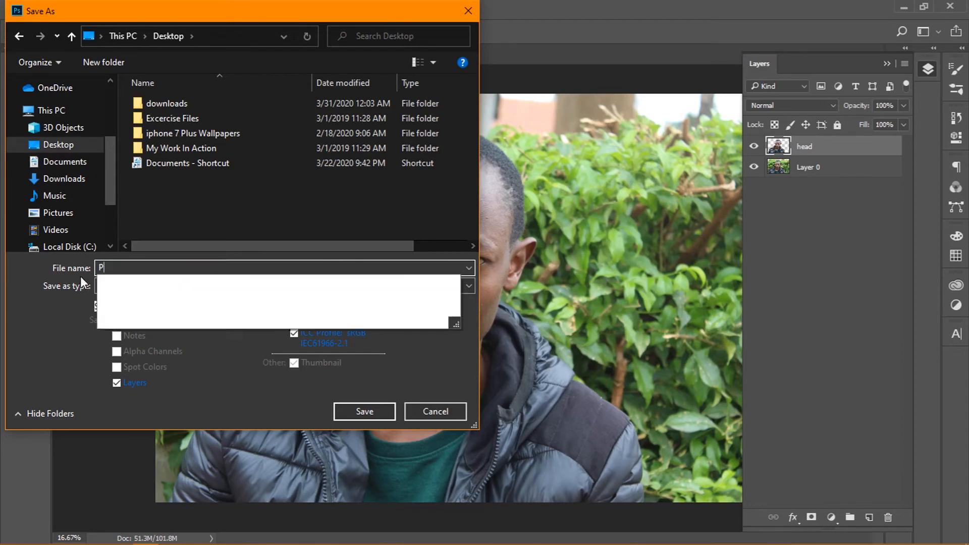
{"action": "key", "text": "BackSpace"}
{"action": "key", "text": "BackSpace"}
{"action": "key", "text": "BackSpace"}
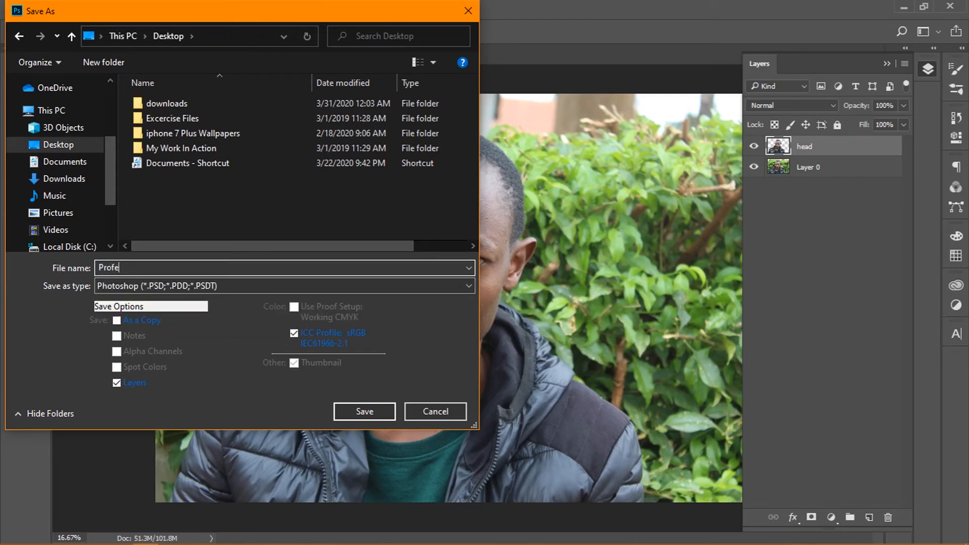
{"action": "type", "text": "ile Picture"}
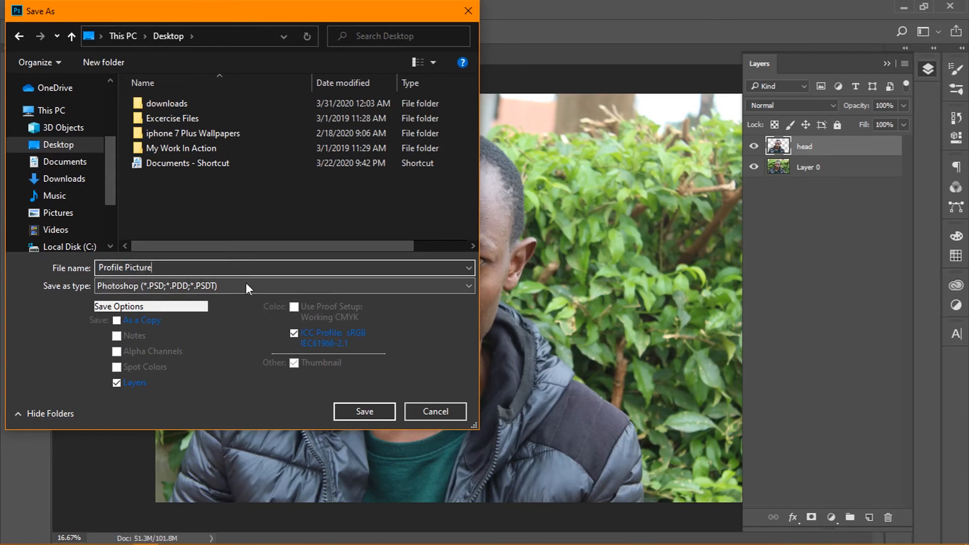
{"action": "left_click", "coordinate": [377, 411]}
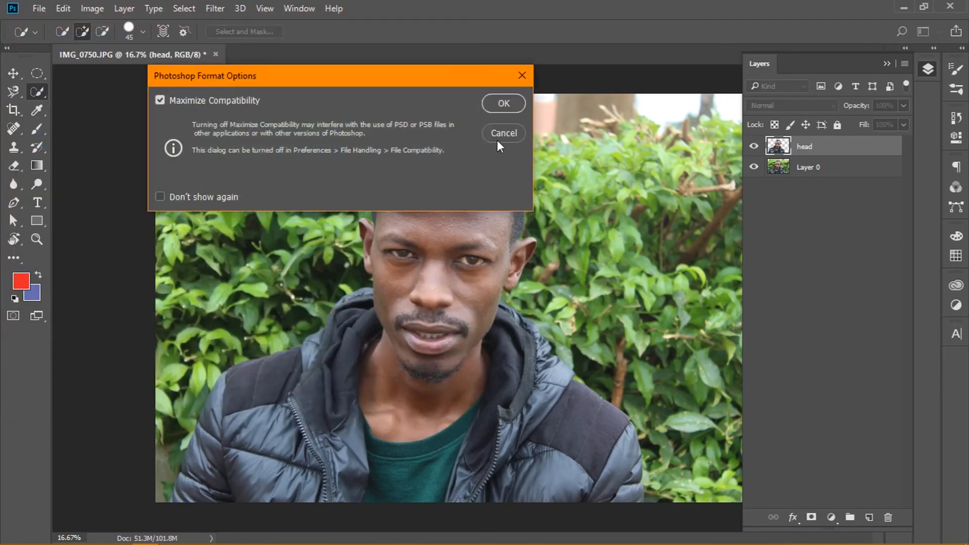
{"action": "left_click", "coordinate": [608, 272]}
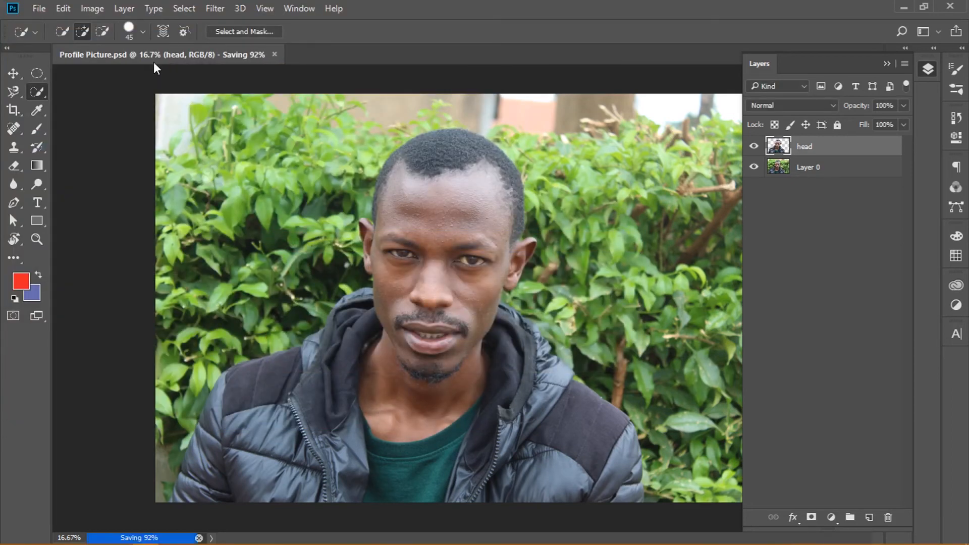
{"action": "left_click", "coordinate": [57, 9]}
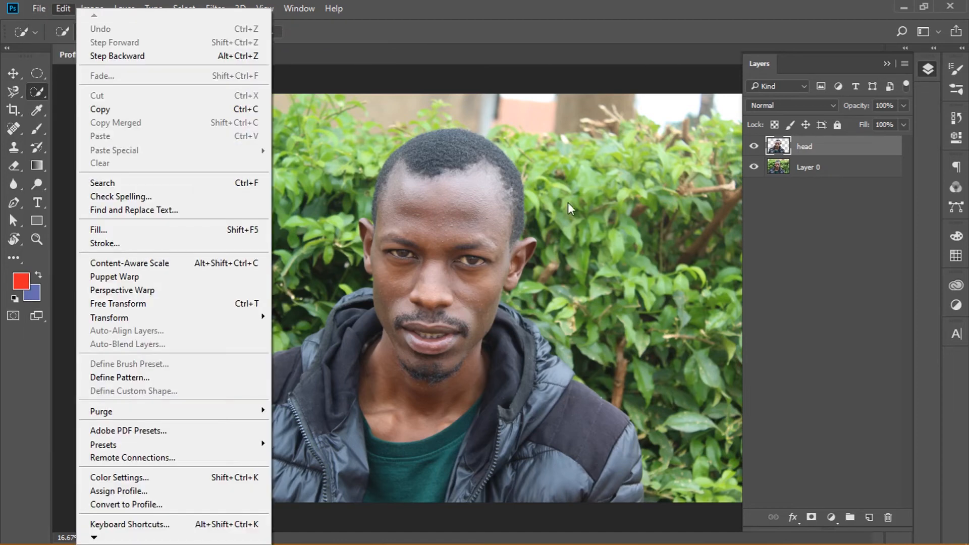
{"action": "left_click", "coordinate": [570, 77]}
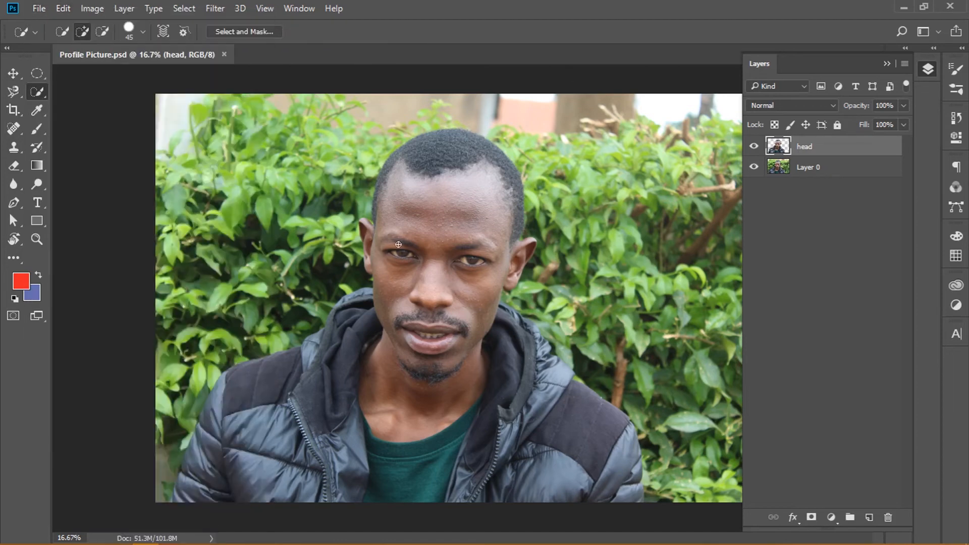
{"action": "left_click", "coordinate": [20, 93]}
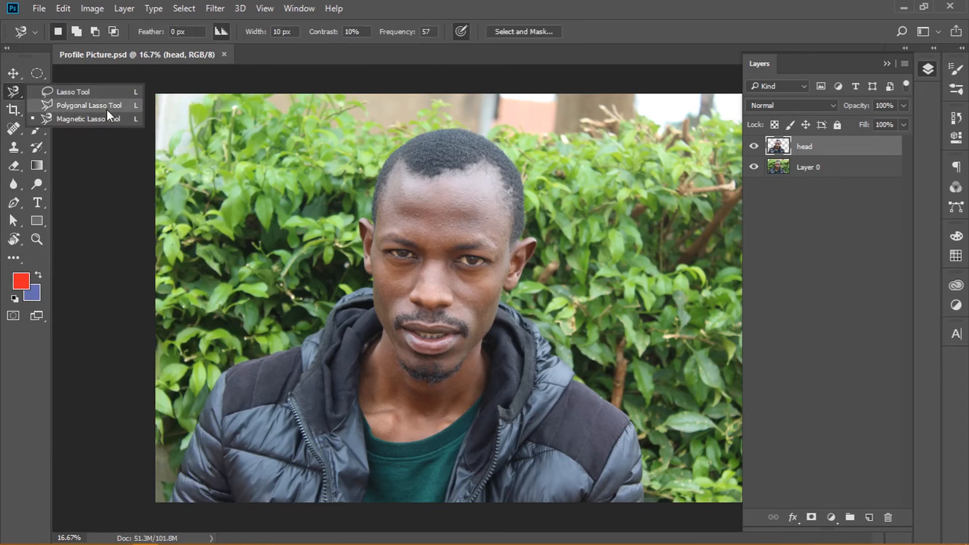
{"action": "left_click", "coordinate": [10, 94]}
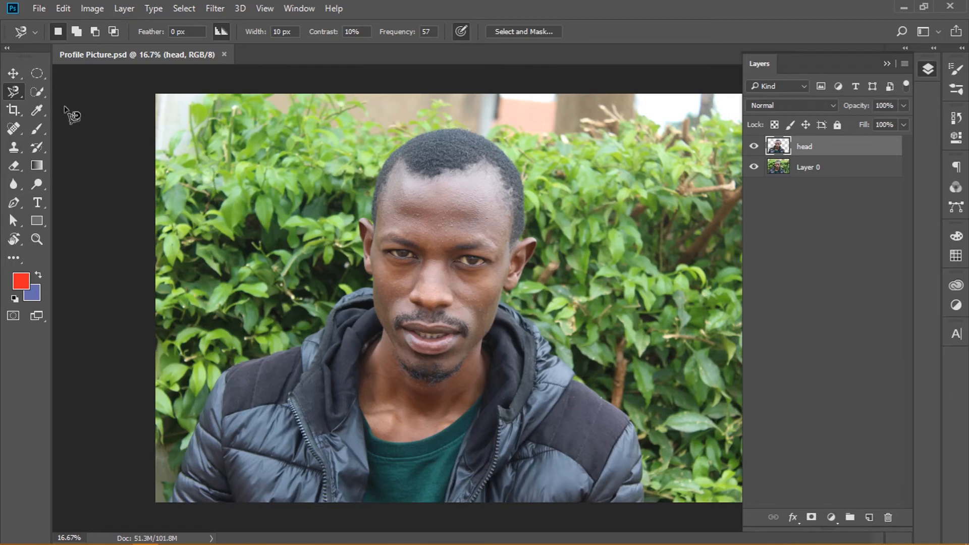
{"action": "left_click", "coordinate": [41, 91]}
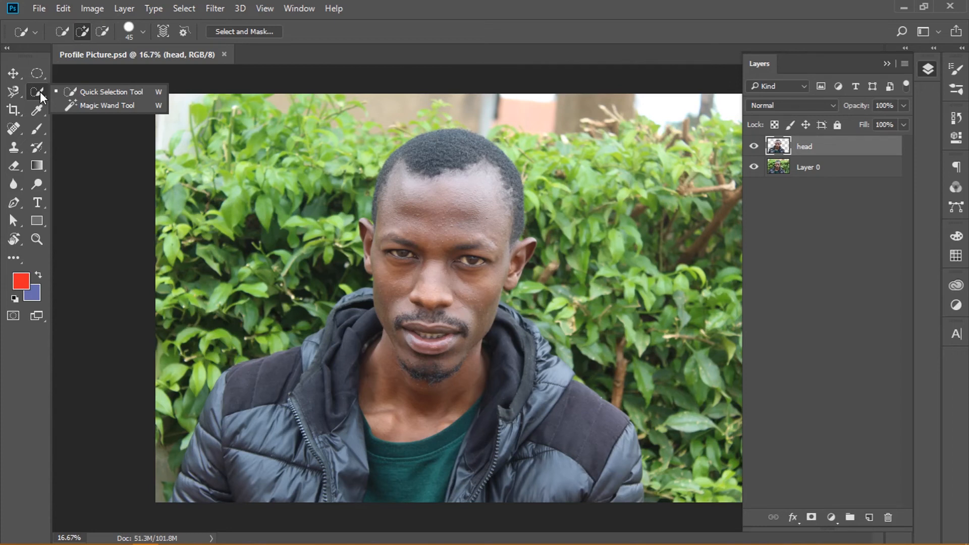
{"action": "left_click", "coordinate": [106, 105]}
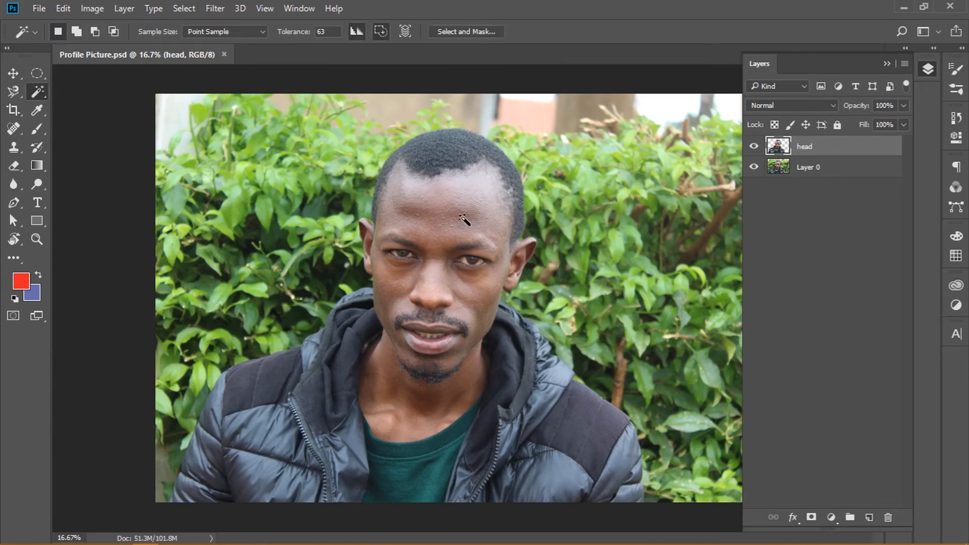
{"action": "left_click", "coordinate": [33, 97]}
{"action": "left_click", "coordinate": [94, 92]}
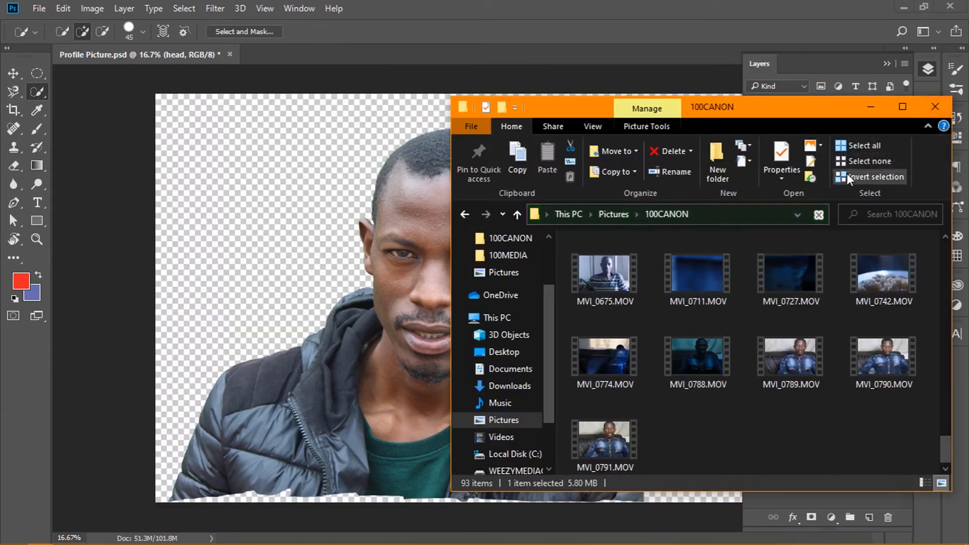
- Minimize the file browser window, add an empty layer directly above Layer 0 and fill it with the blue background colour
{"action": "left_click", "coordinate": [870, 107]}
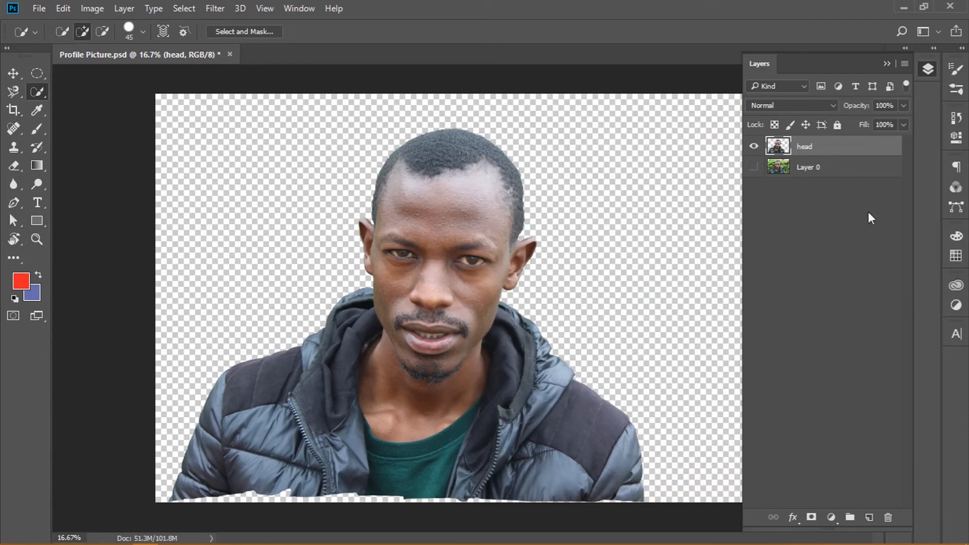
{"action": "left_click", "coordinate": [864, 169]}
{"action": "left_click", "coordinate": [863, 518]}
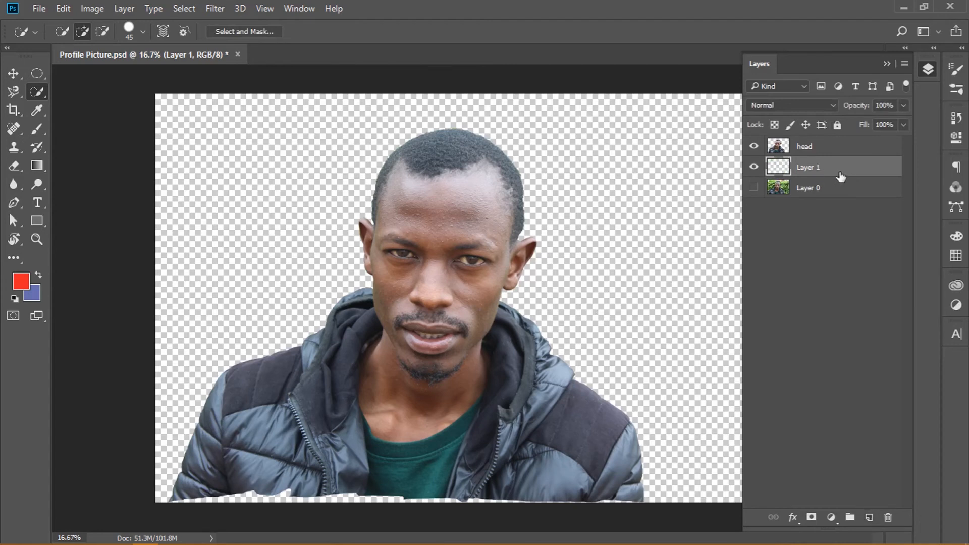
{"action": "left_click", "coordinate": [867, 518]}
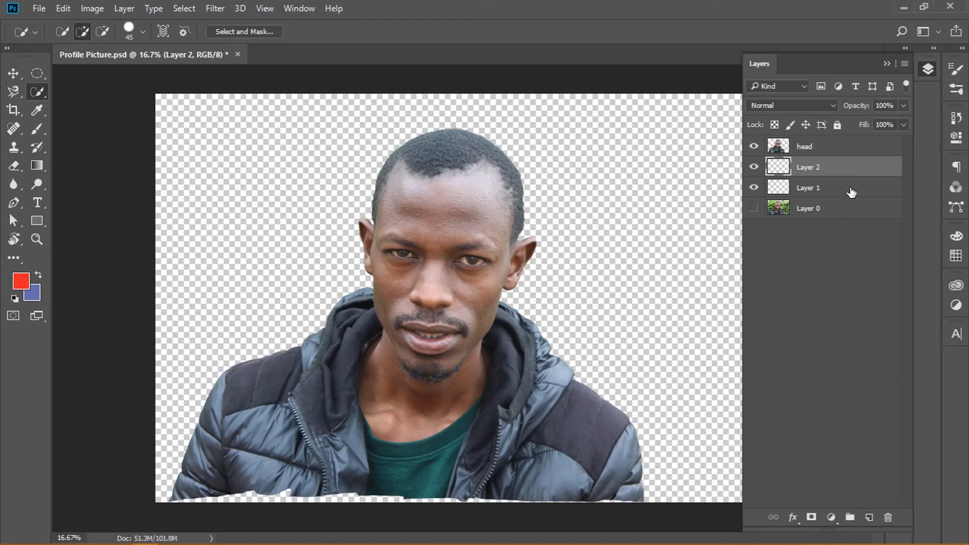
{"action": "key", "text": "ctrl+z"}
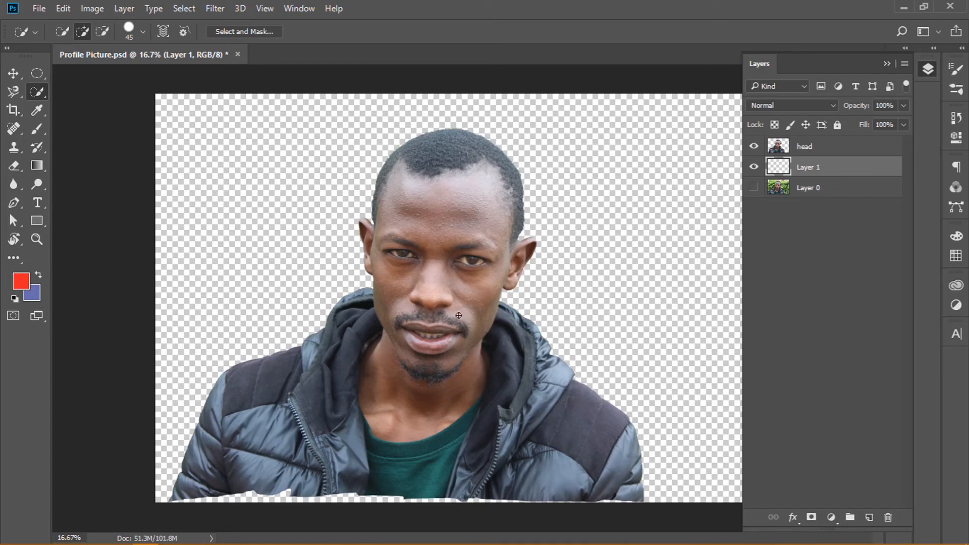
{"action": "key", "text": "ctrl+BackSpace"}
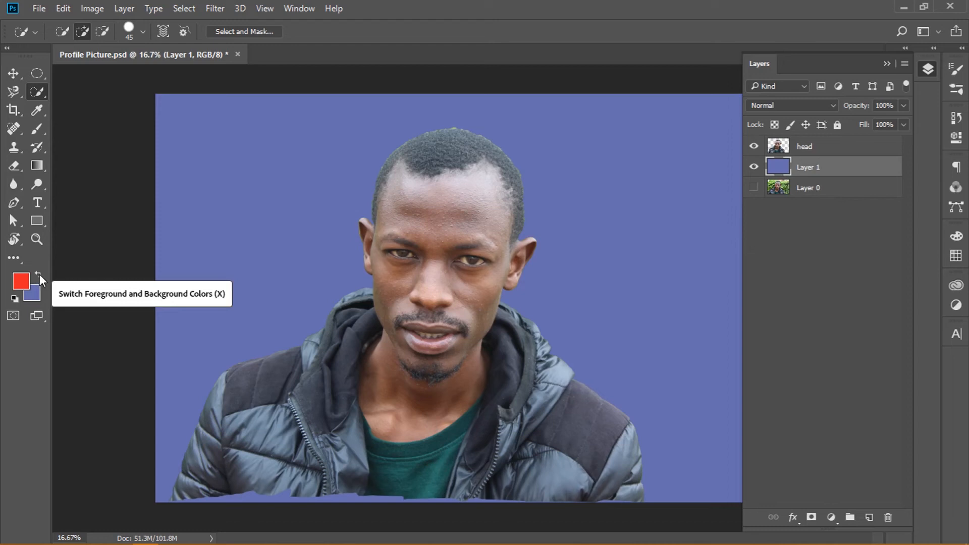
- Swap the foreground and background colours, and set the foreground to the dark teal sampled from the man's T-shirt (#26635e)
{"action": "key", "text": "x"}
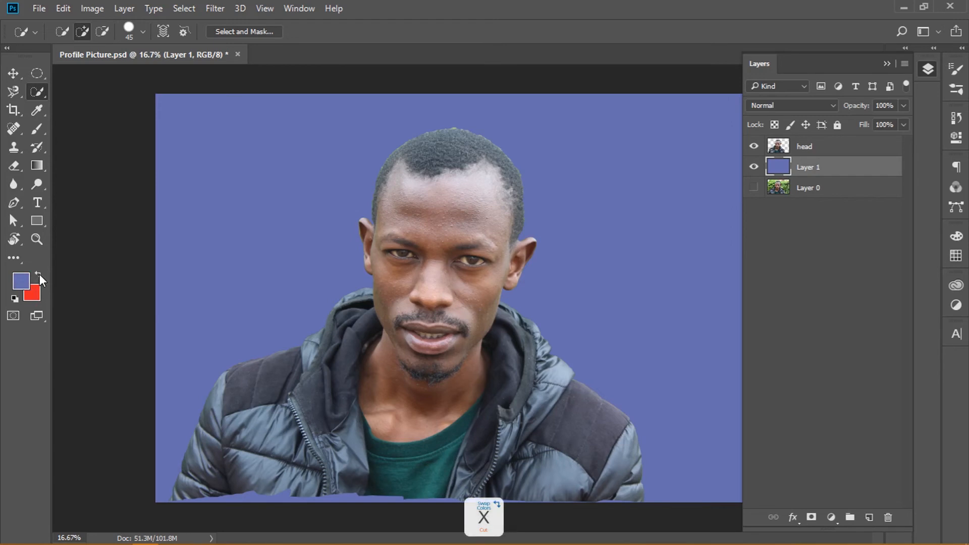
{"action": "left_click", "coordinate": [22, 286]}
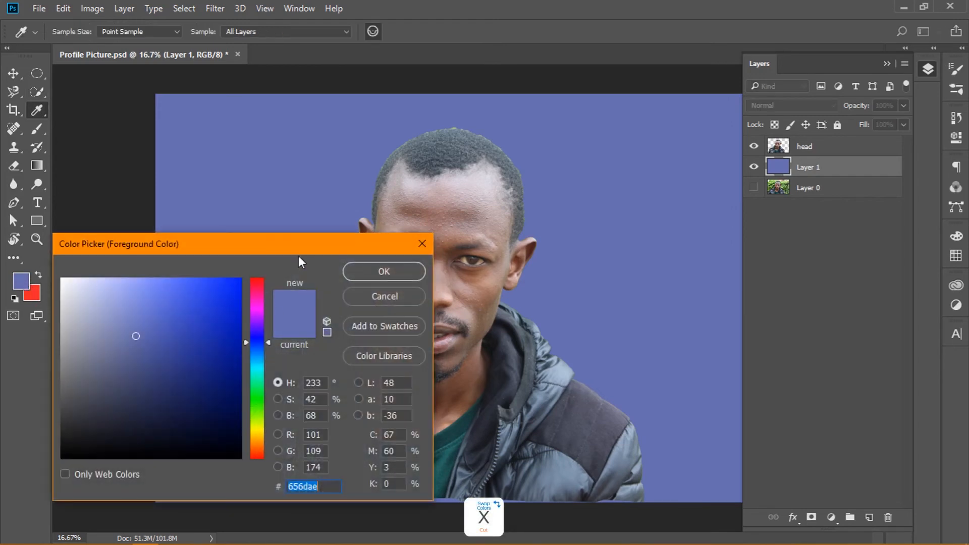
{"action": "left_click_drag", "start_coordinate": [298, 248], "coordinate": [755, 138]}
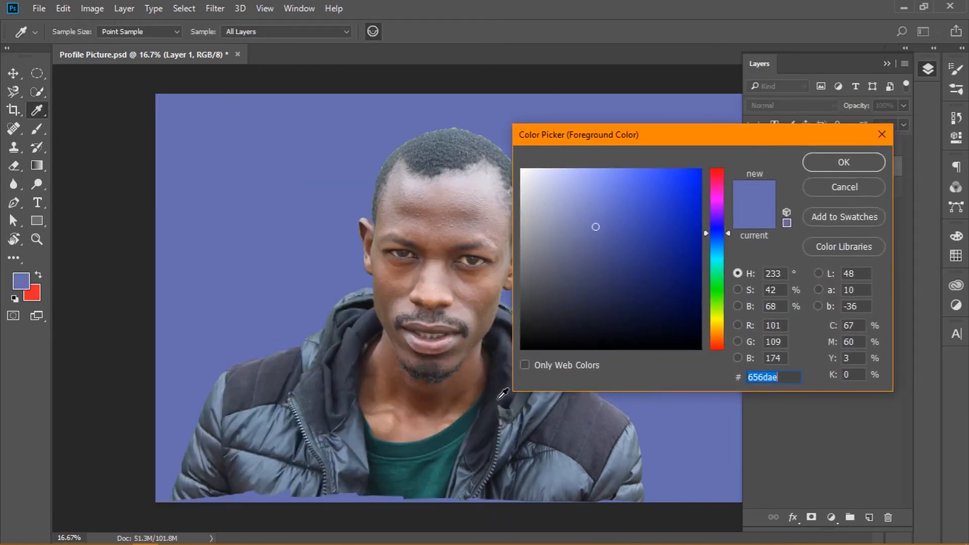
{"action": "left_click", "coordinate": [443, 457]}
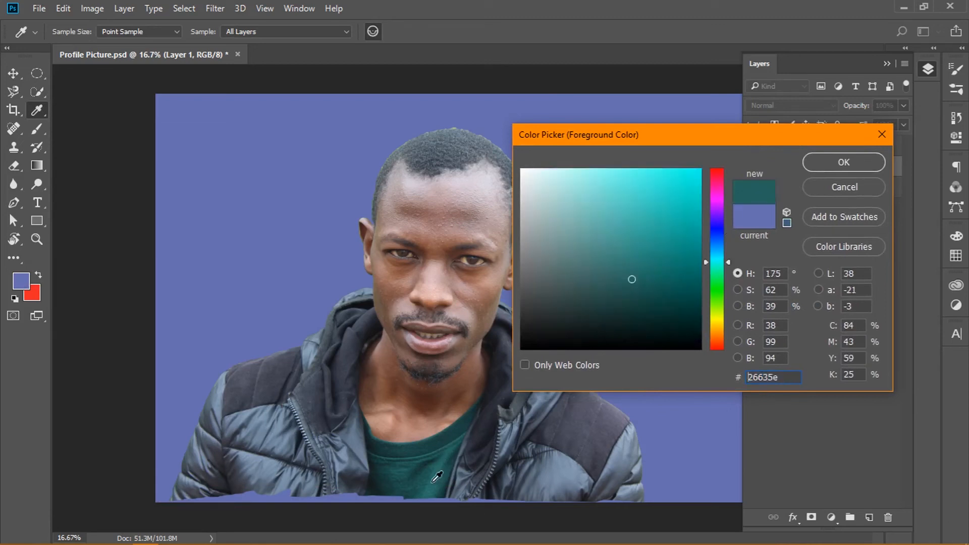
{"action": "left_click", "coordinate": [844, 163]}
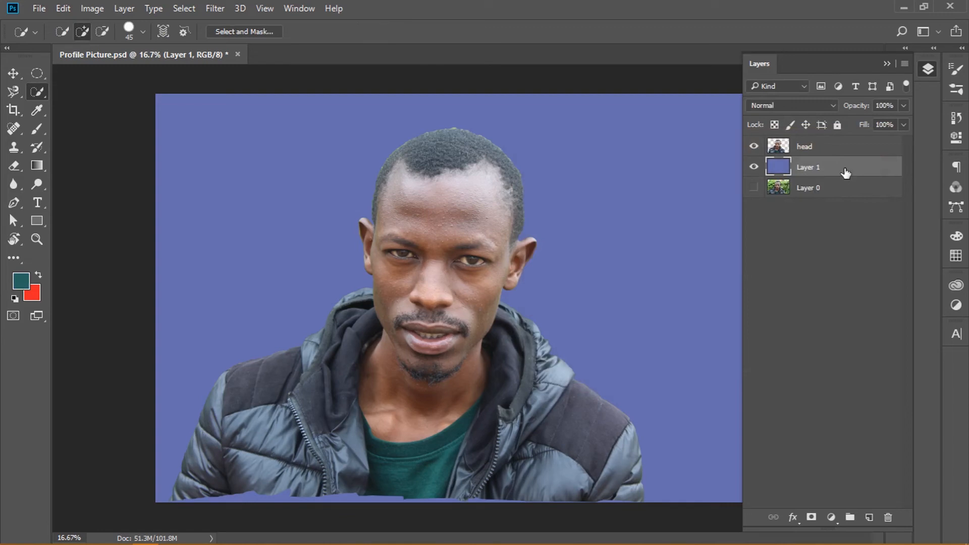
- Try the red background colour as Layer 1's fill, and replace it with the teal sampled from the T-shirt
{"action": "key", "text": "ctrl+BackSpace"}
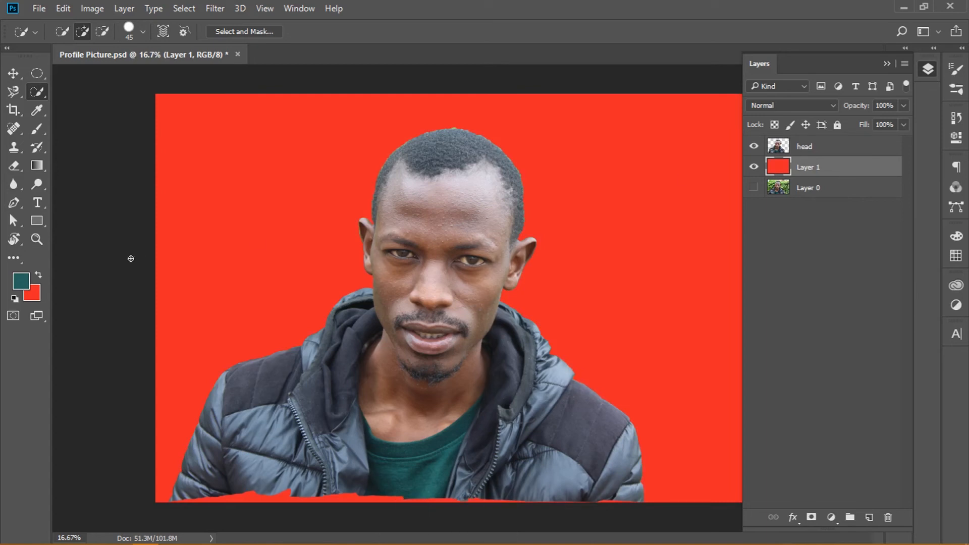
{"action": "key", "text": "x"}
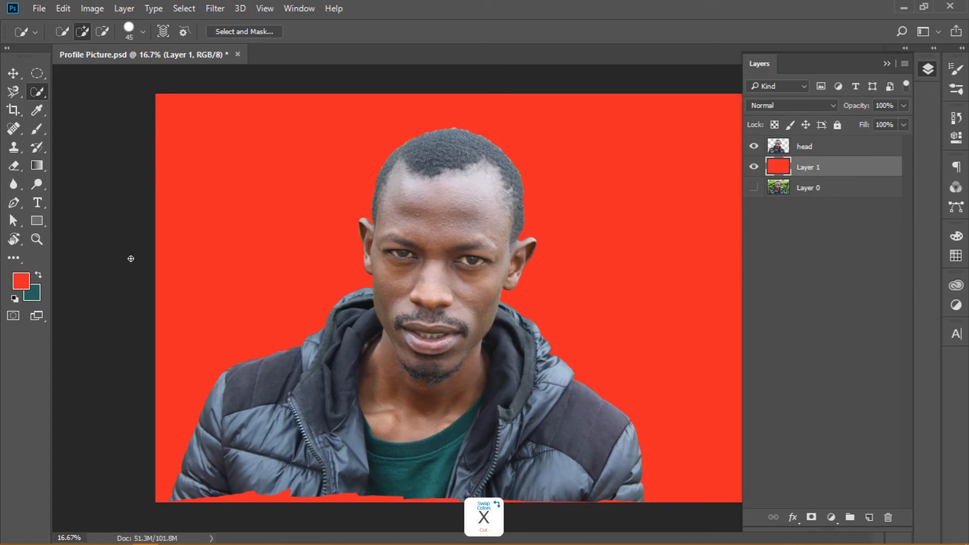
{"action": "key", "text": "ctrl+BackSpace"}
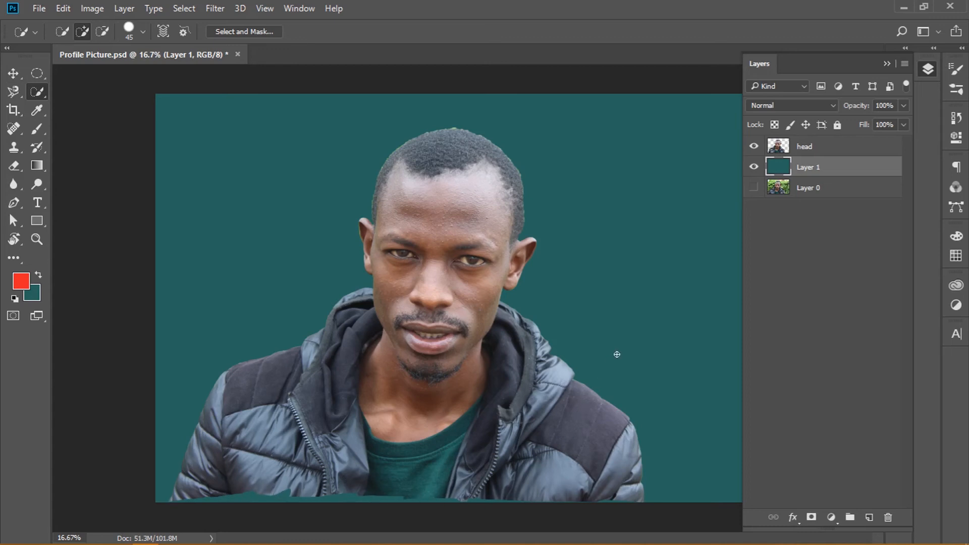
- Crop a thin strip off the lower edge of the canvas to remove the ragged edge under the jacket
{"action": "key", "text": "c"}
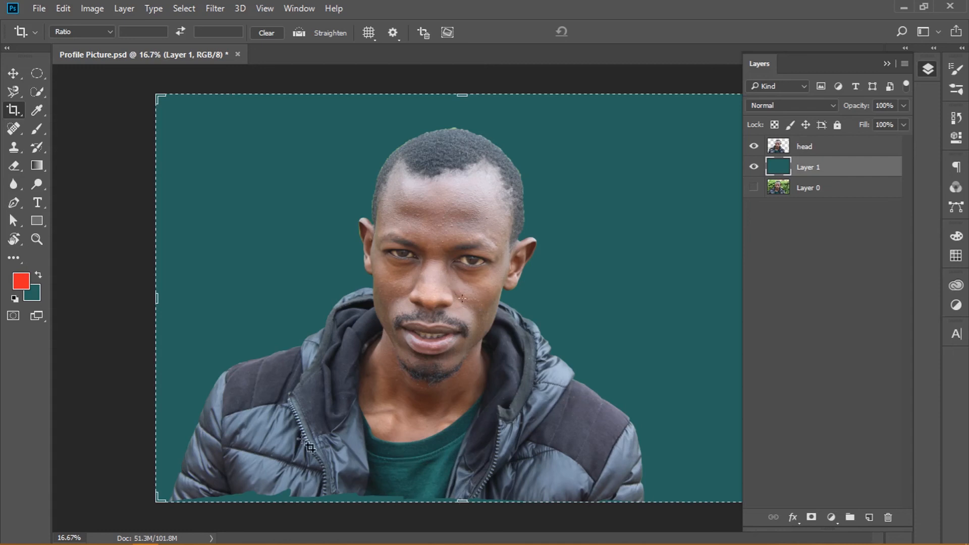
{"action": "mouse_move", "coordinate": [463, 500]}
{"action": "left_mouse_down"}
{"action": "mouse_move", "coordinate": [457, 424]}
{"action": "mouse_move", "coordinate": [452, 525]}
{"action": "mouse_move", "coordinate": [468, 489]}
{"action": "mouse_move", "coordinate": [476, 495]}
{"action": "left_mouse_up"}
{"action": "key", "text": "Return"}
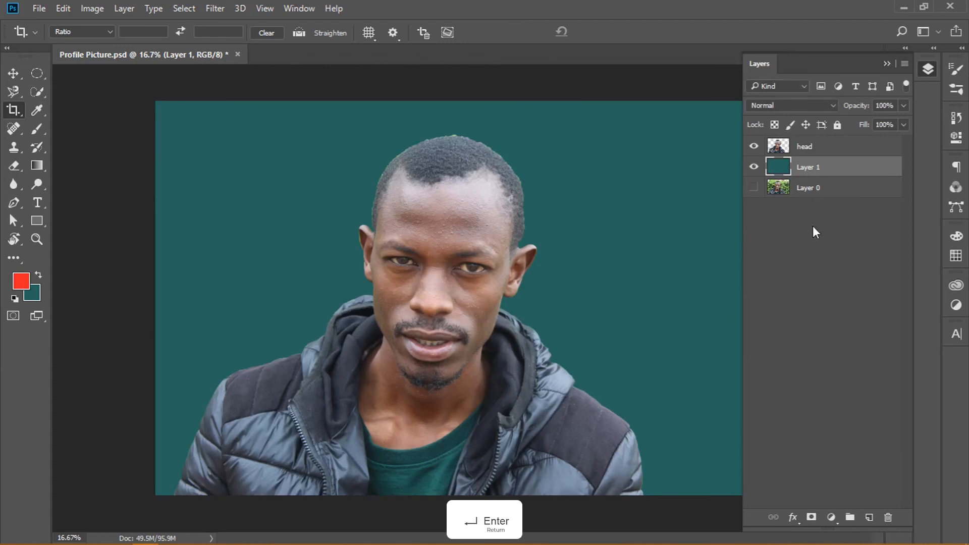
- Collapse the Layers panel and dock it, along with the Paragraph and Character Styles icons, in the outermost icon column
{"action": "left_click", "coordinate": [886, 64]}
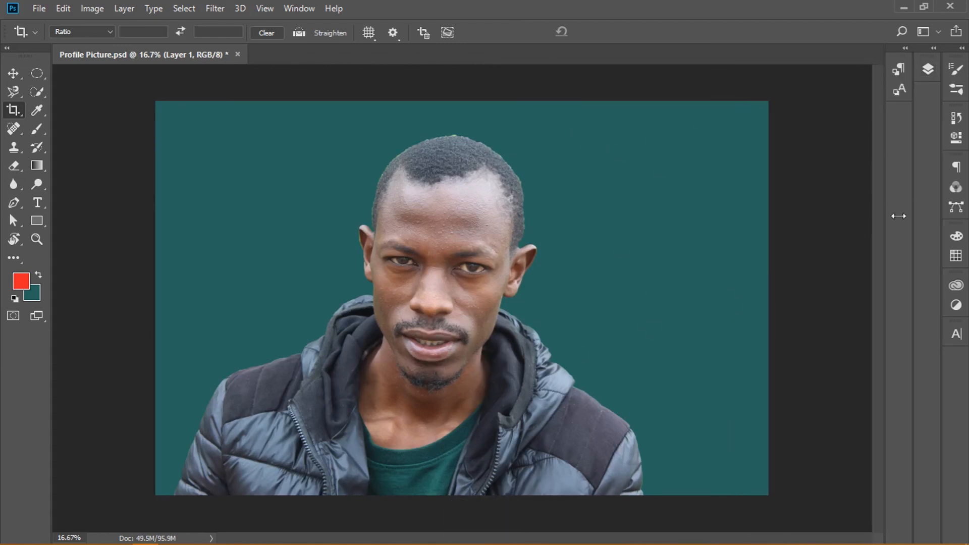
{"action": "left_click", "coordinate": [928, 69]}
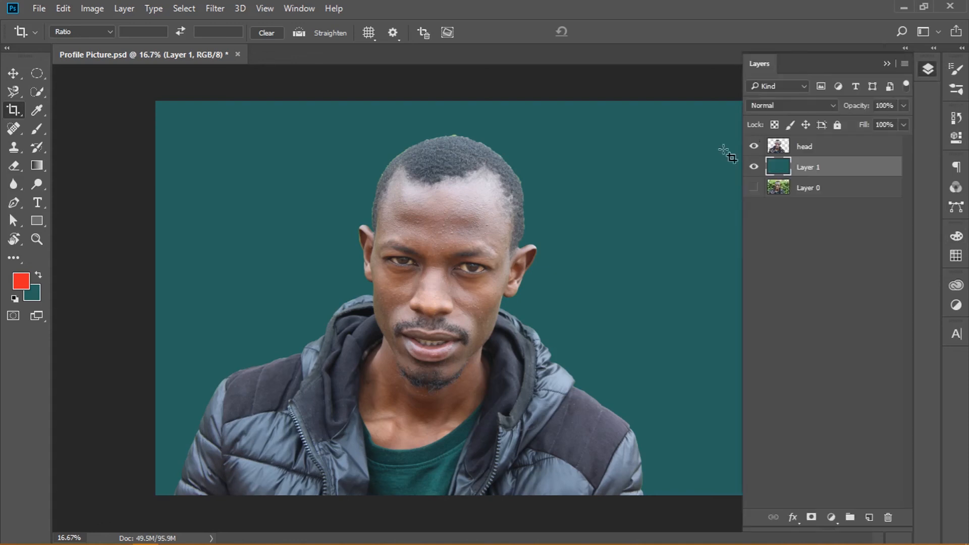
{"action": "left_click", "coordinate": [927, 70]}
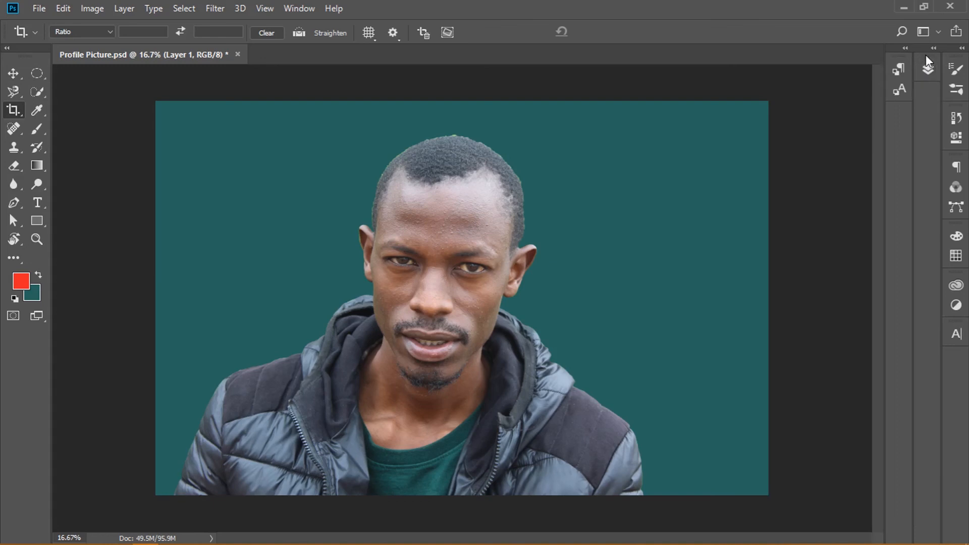
{"action": "left_click_drag", "start_coordinate": [928, 59], "coordinate": [928, 60]}
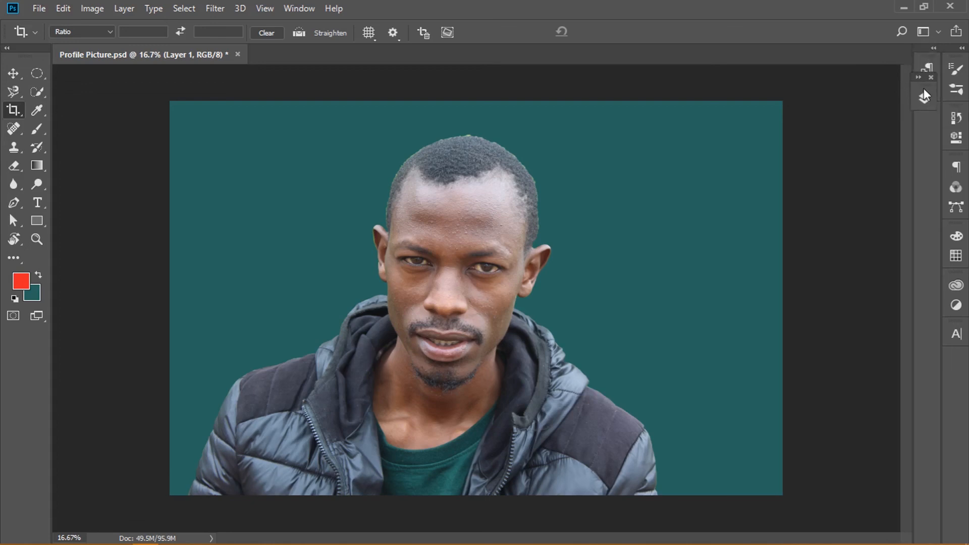
{"action": "left_click_drag", "start_coordinate": [937, 134], "coordinate": [959, 154]}
{"action": "mouse_move", "coordinate": [958, 148]}
{"action": "left_mouse_down"}
{"action": "mouse_move", "coordinate": [957, 106]}
{"action": "mouse_move", "coordinate": [955, 183]}
{"action": "mouse_move", "coordinate": [956, 160]}
{"action": "left_mouse_up"}
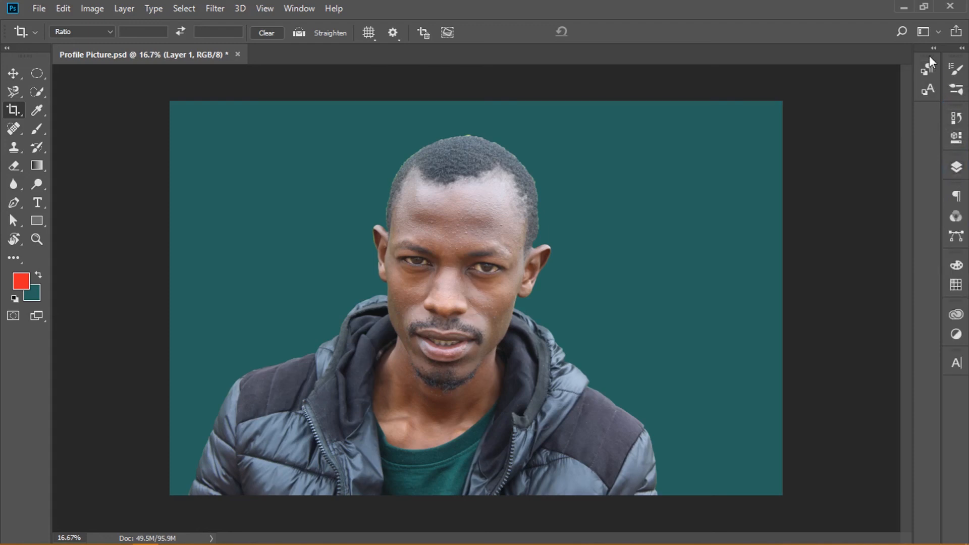
{"action": "left_click_drag", "start_coordinate": [930, 61], "coordinate": [960, 254]}
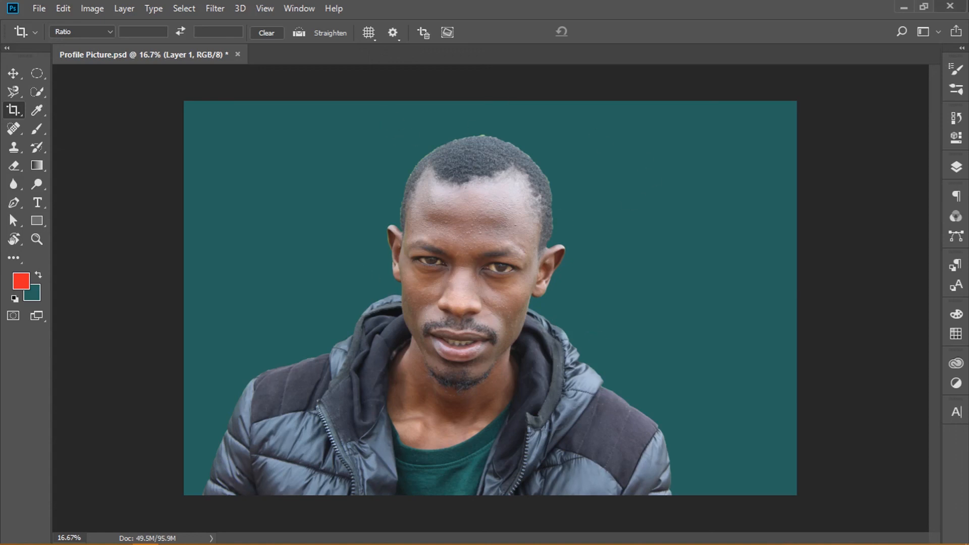
- Leave the Crop tool without cropping further and activate the Move tool
{"action": "left_click", "coordinate": [16, 115]}
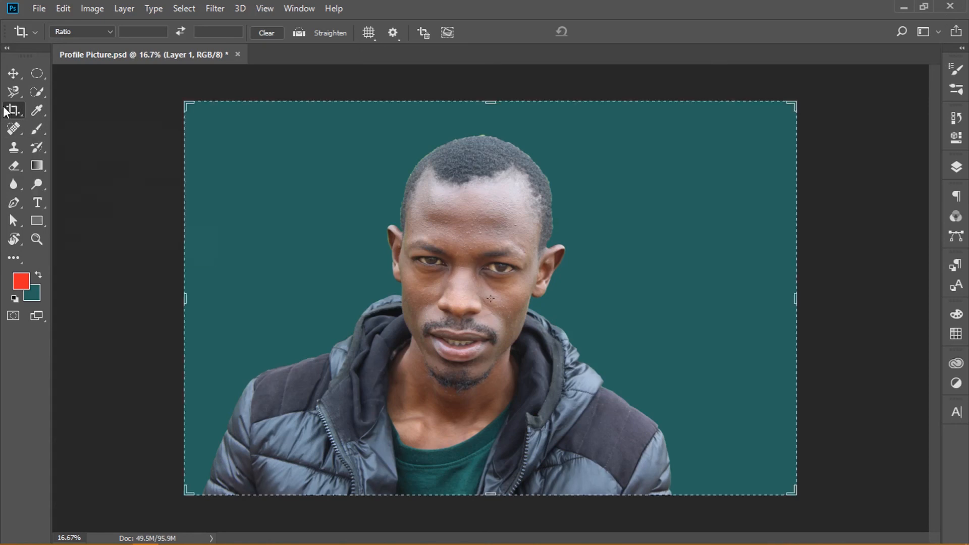
{"action": "left_click", "coordinate": [13, 73]}
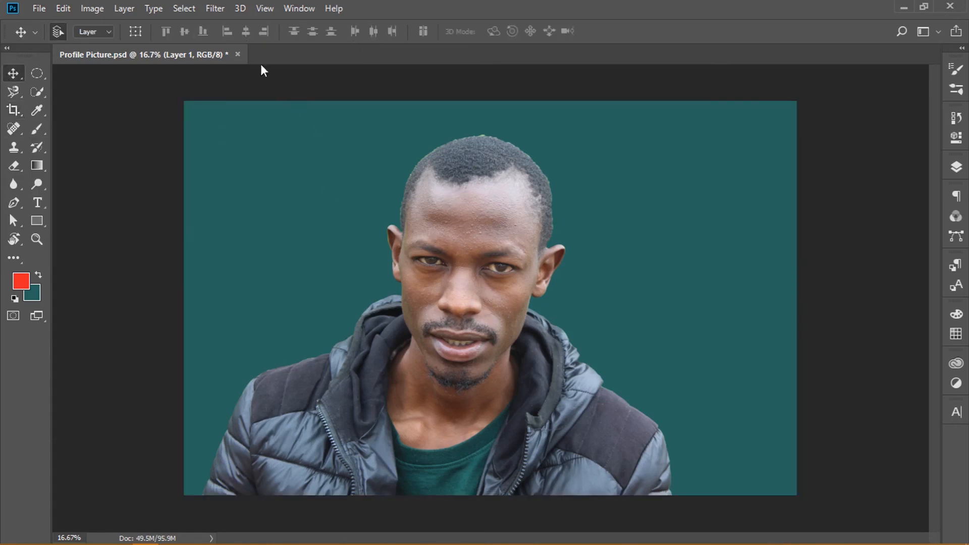